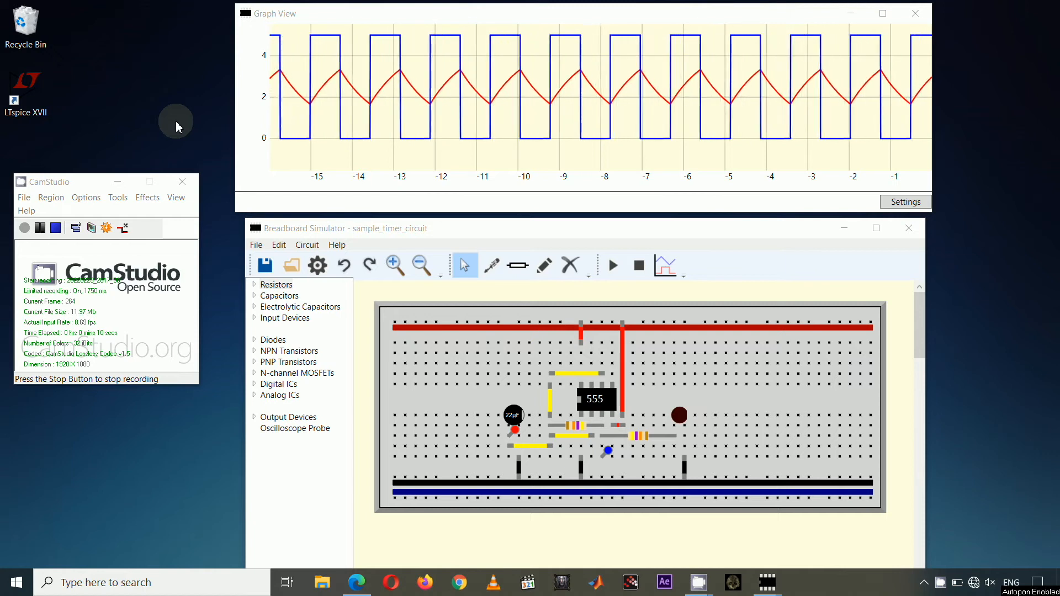
pyautogui.click(108, 180)
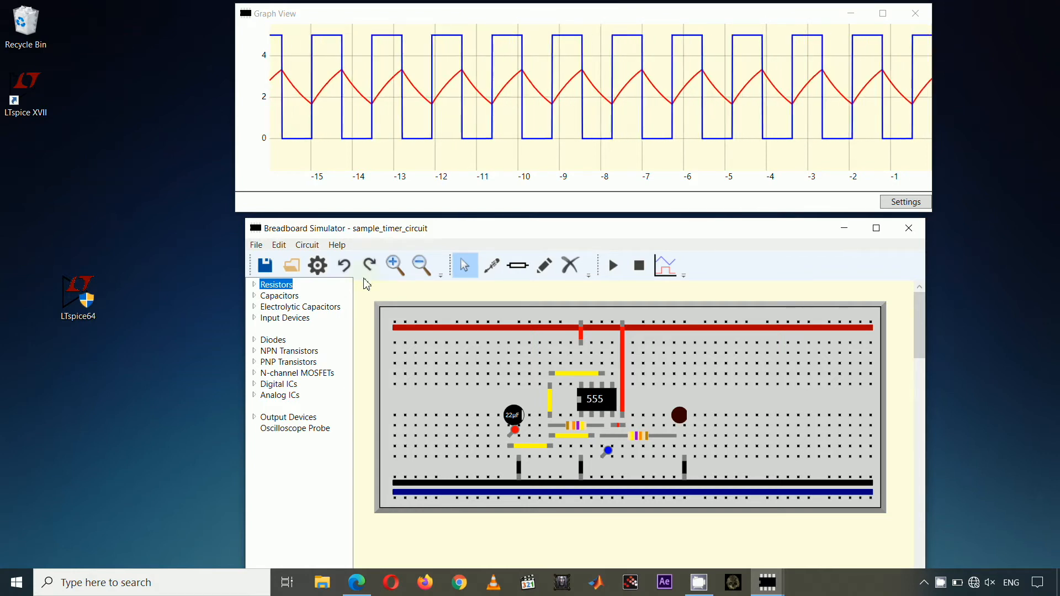
pyautogui.moveTo(772, 590)
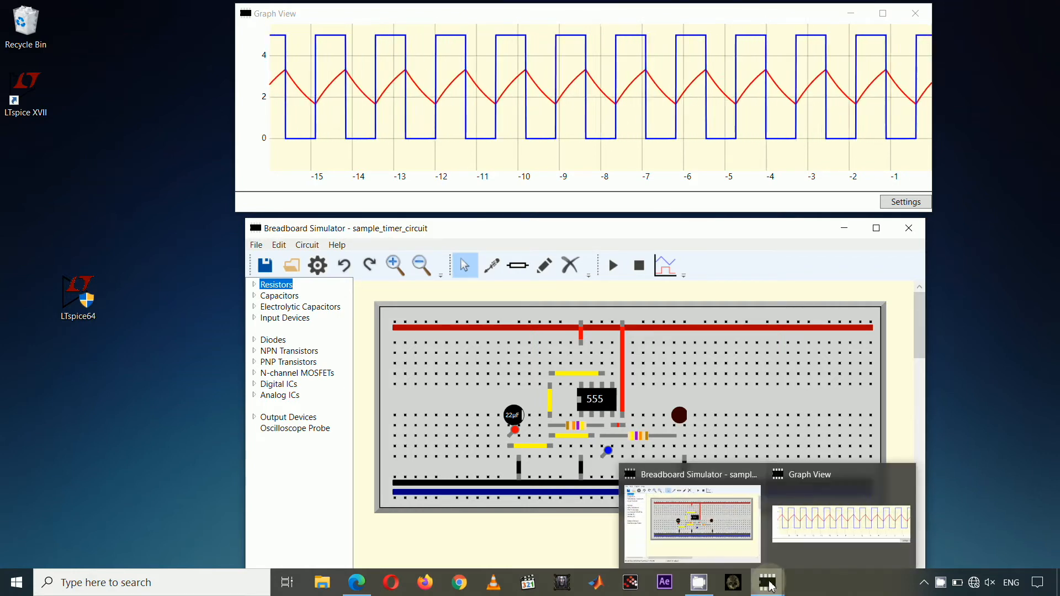
pyautogui.click(702, 587)
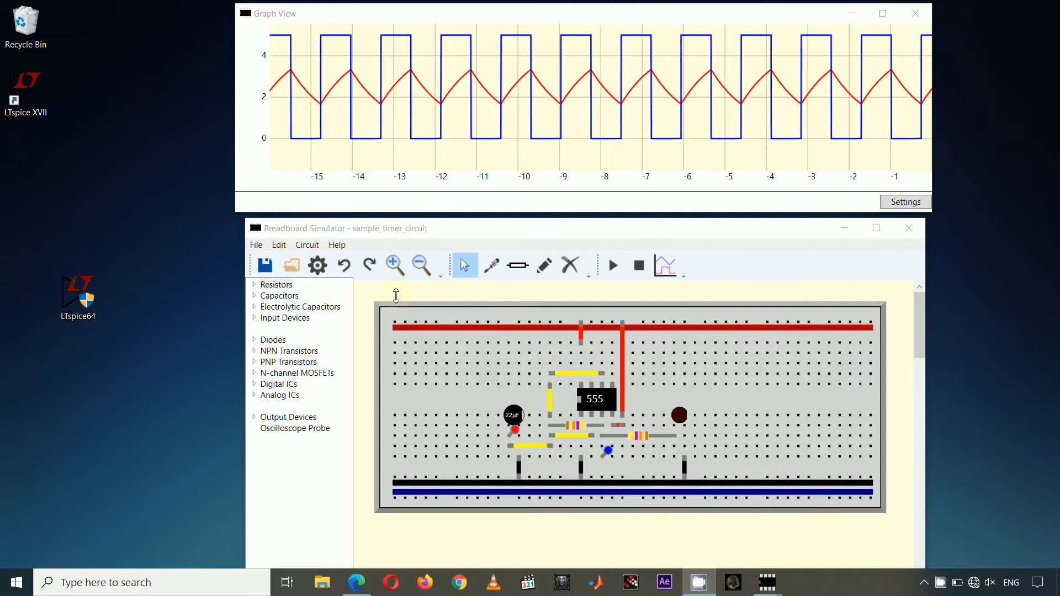
pyautogui.rightClick(700, 588)
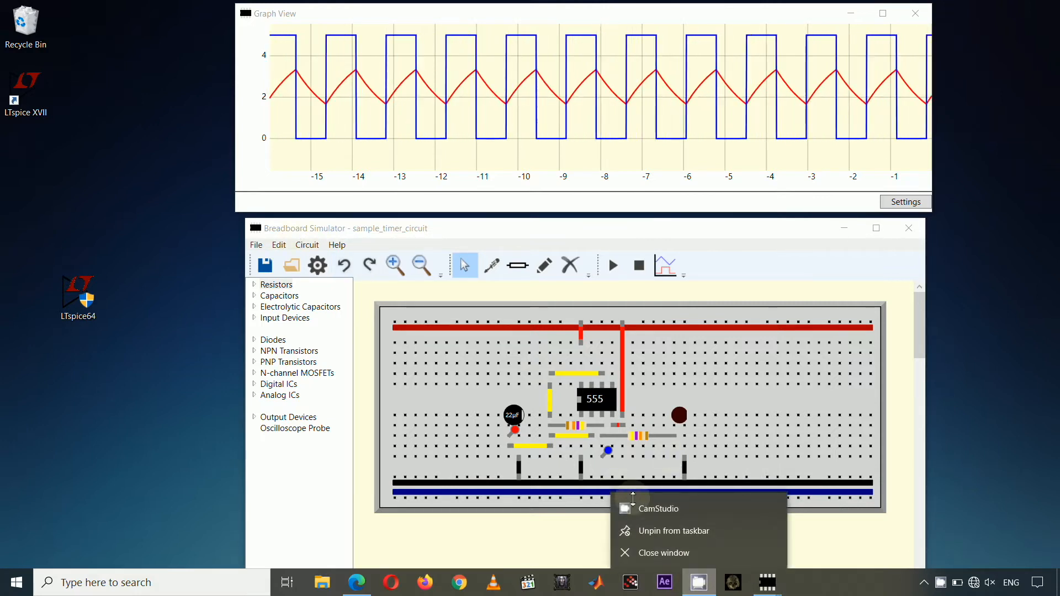
pyautogui.click(669, 513)
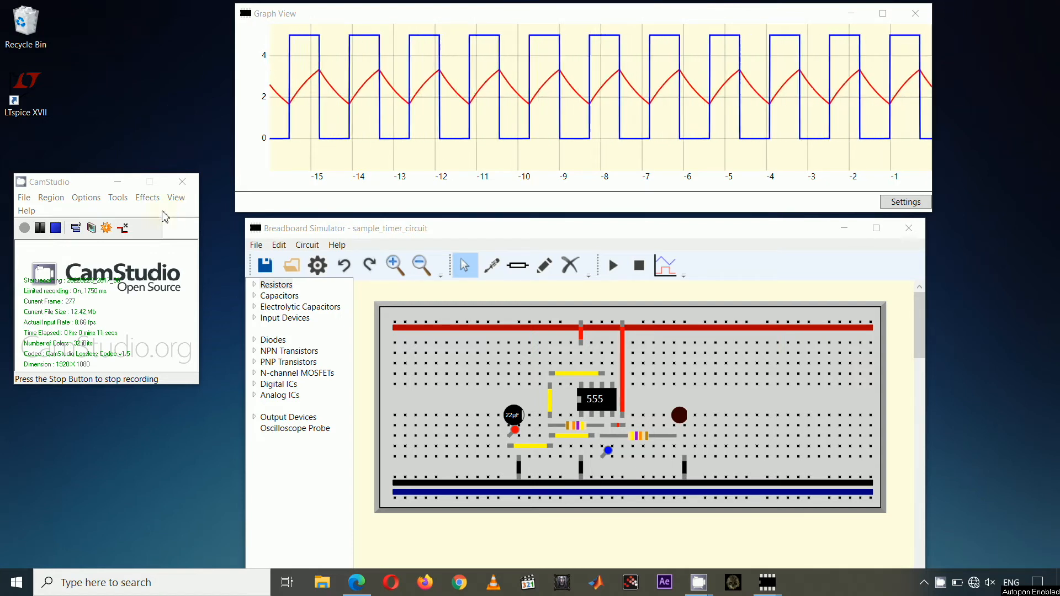
pyautogui.click(112, 184)
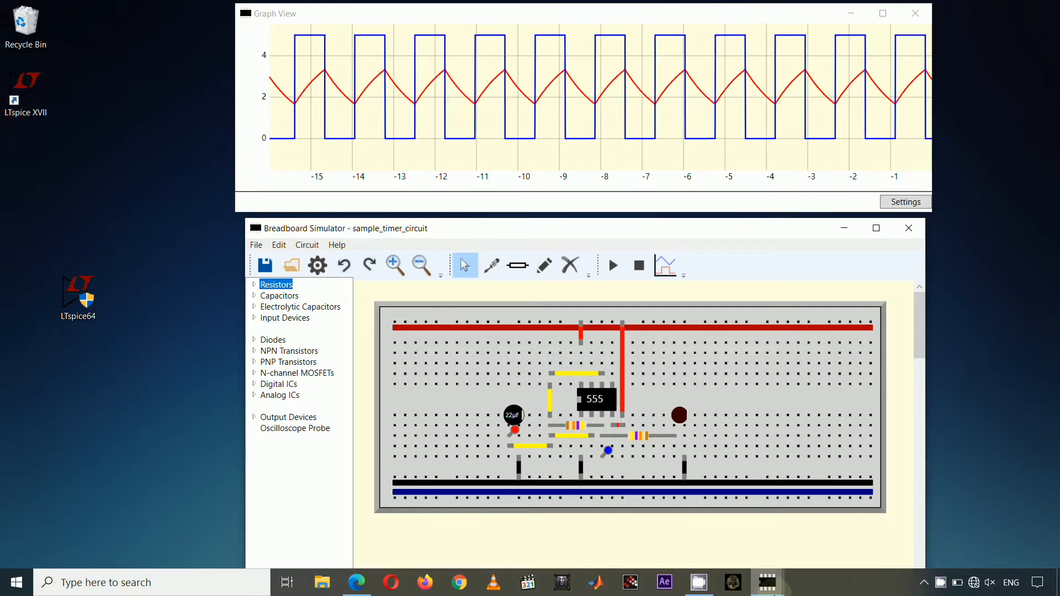
pyautogui.click(701, 582)
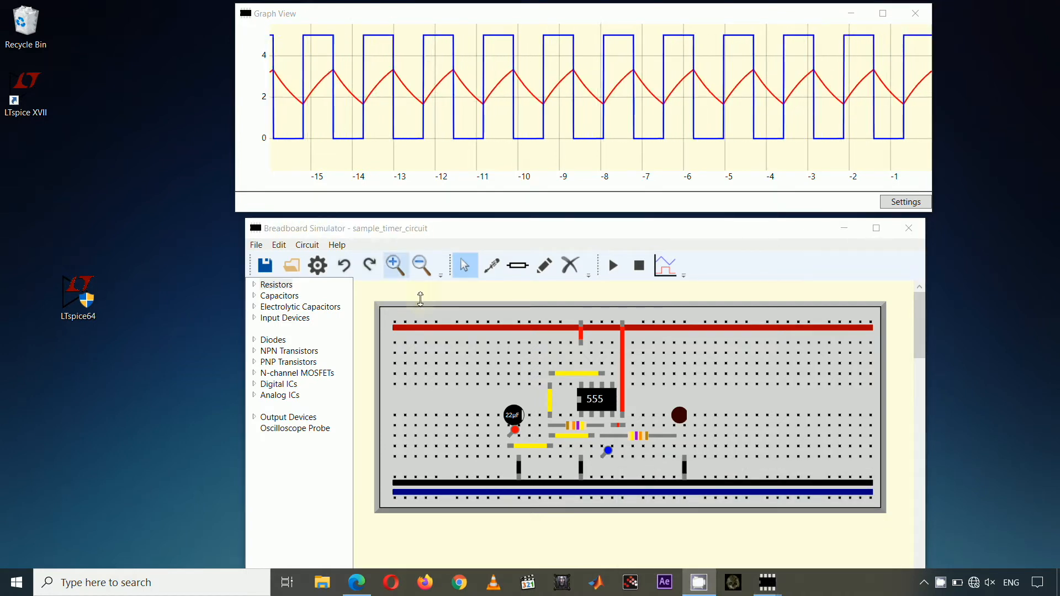
pyautogui.rightClick(703, 583)
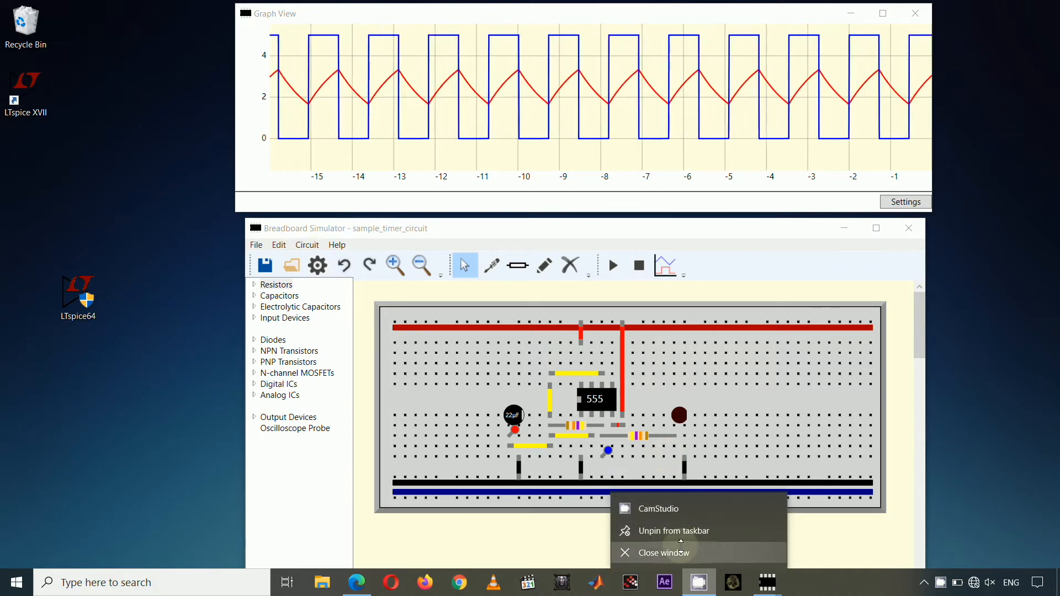
pyautogui.click(665, 508)
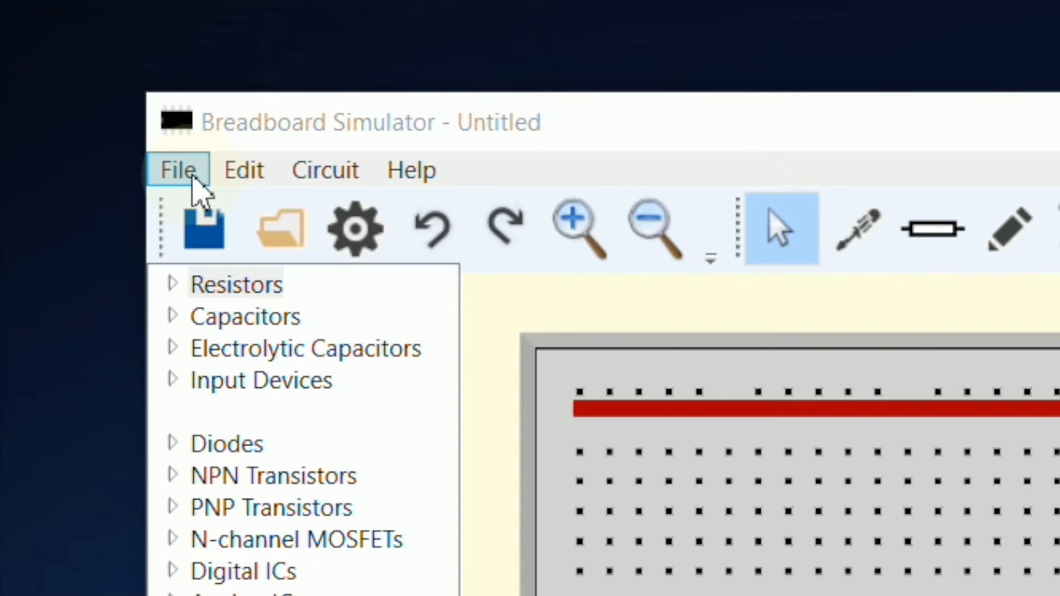
# - Create a new blank breadboard circuit
pyautogui.click(248, 237)
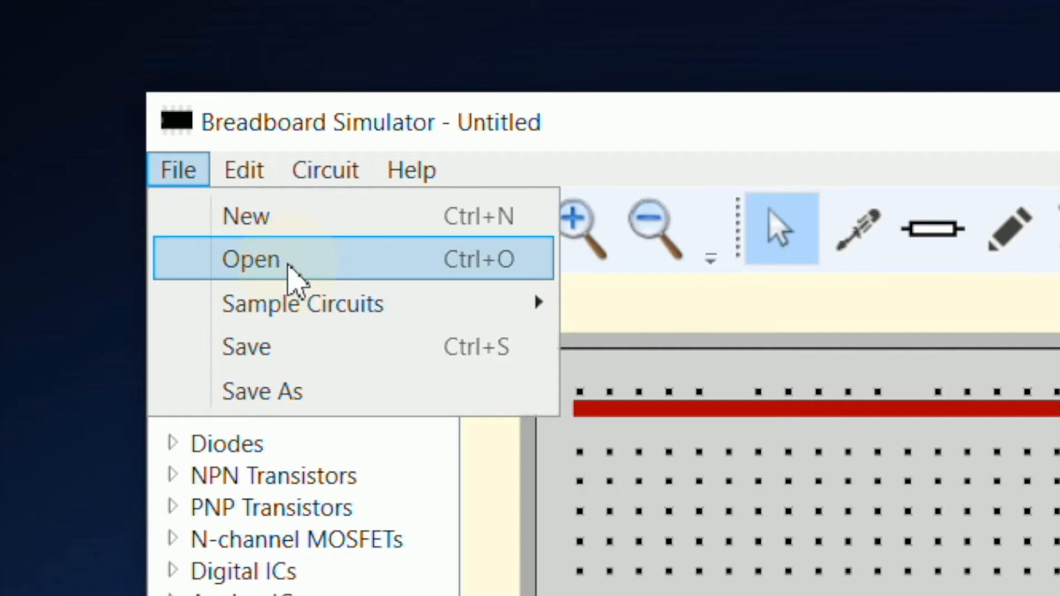
pyautogui.moveTo(315, 313)
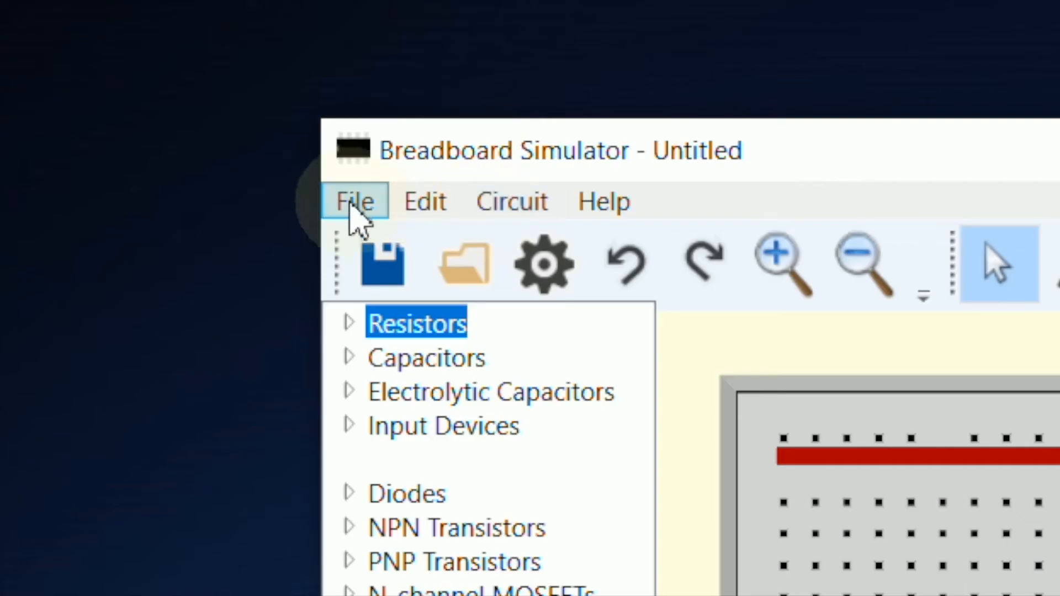
pyautogui.click(354, 203)
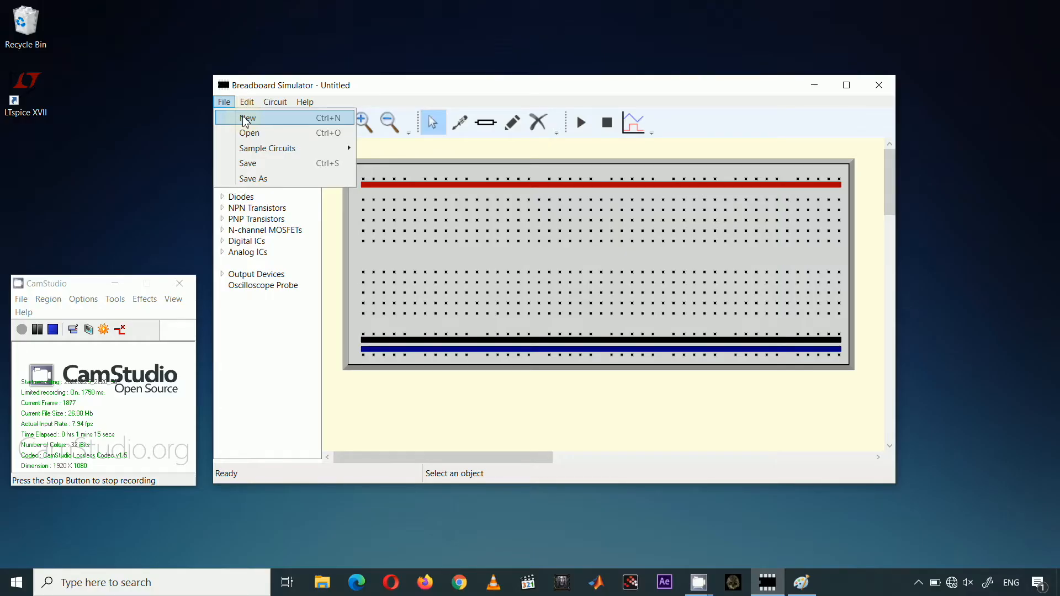
pyautogui.click(246, 119)
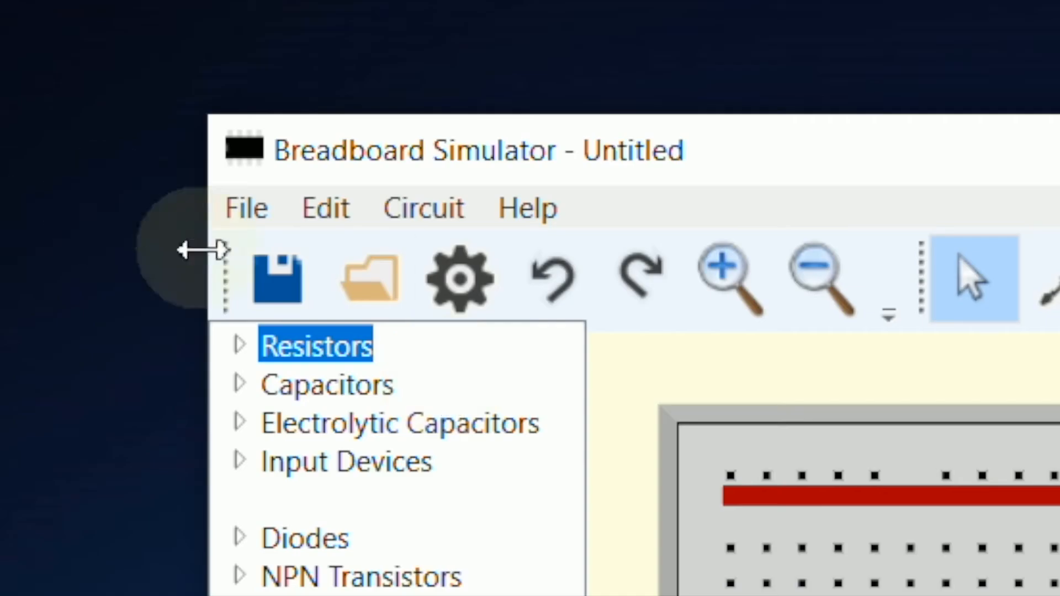
# - Open the saved circuit sample_rc_circuit.bbrd from the Breadboard_Simulator_Circuits folder
pyautogui.click(247, 208)
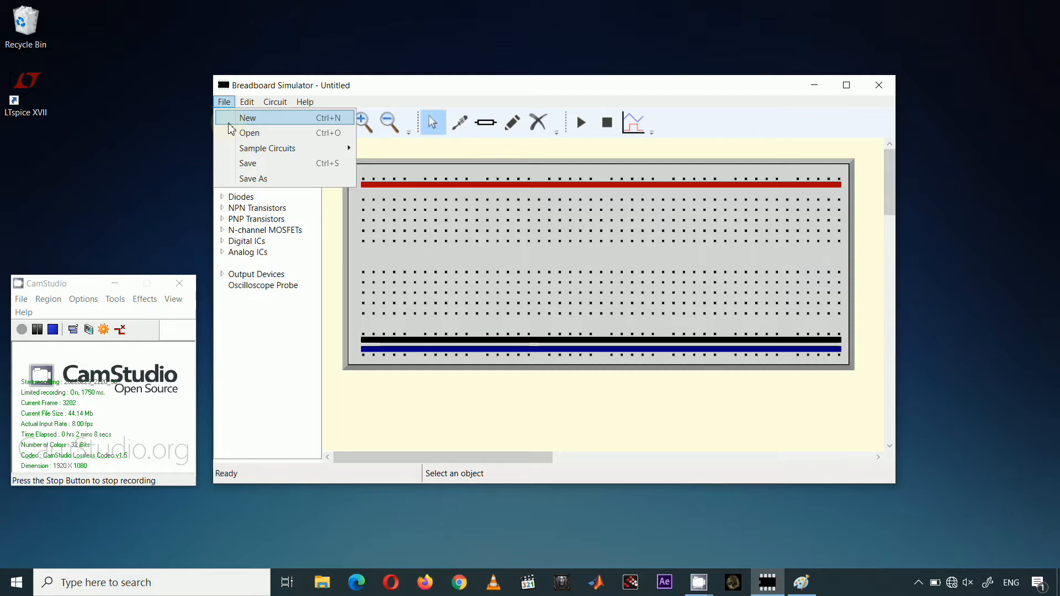
pyautogui.click(224, 100)
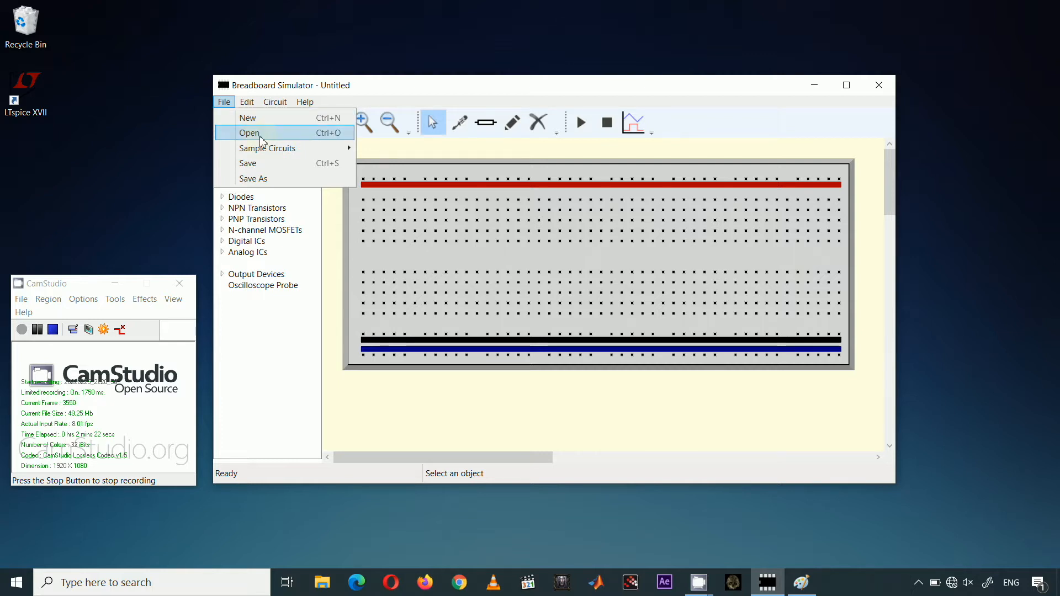
pyautogui.click(255, 141)
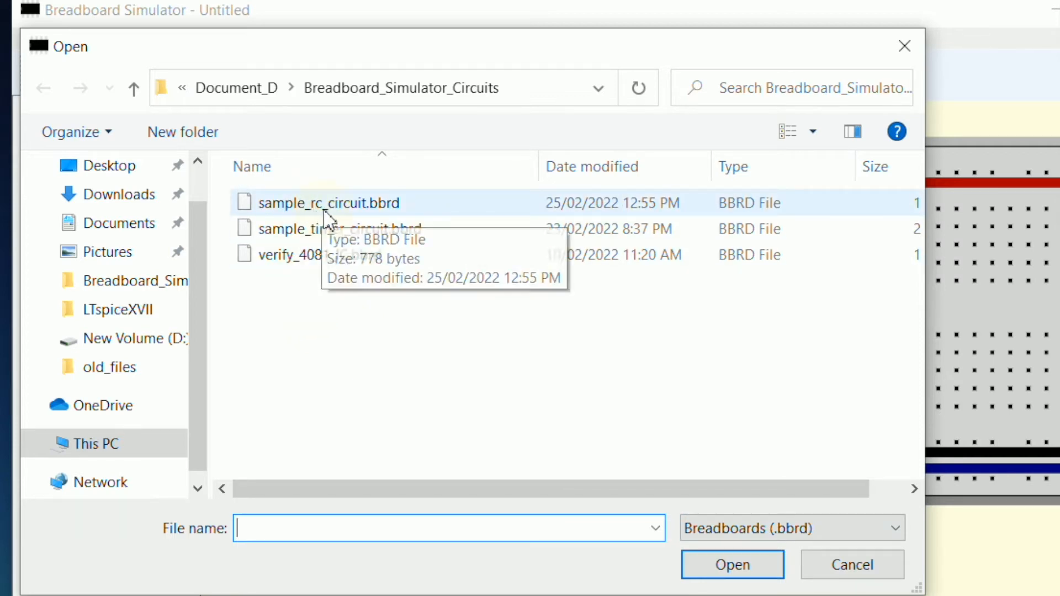
pyautogui.click(349, 206)
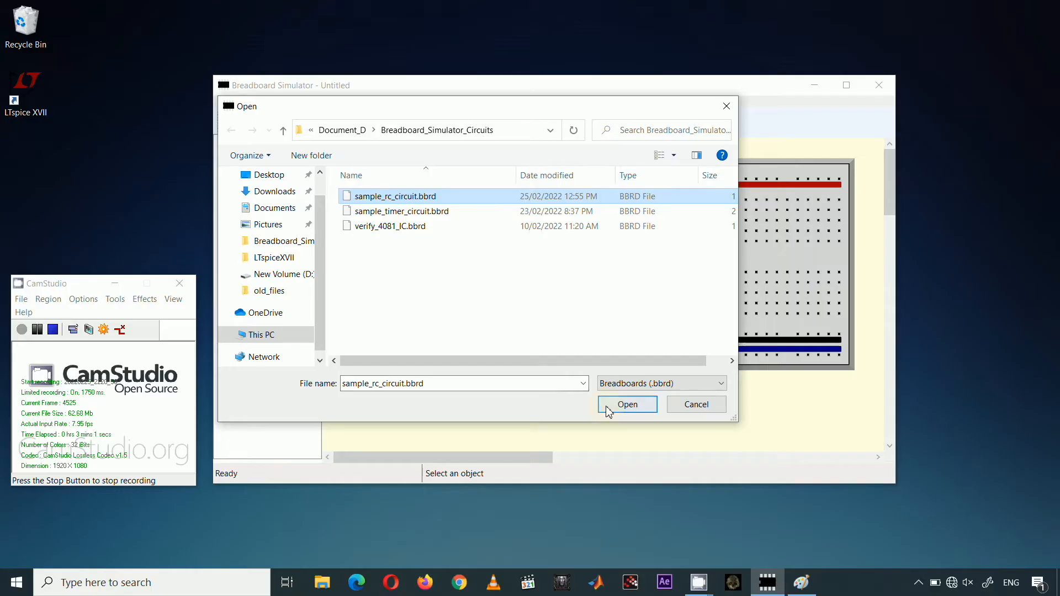
pyautogui.click(697, 570)
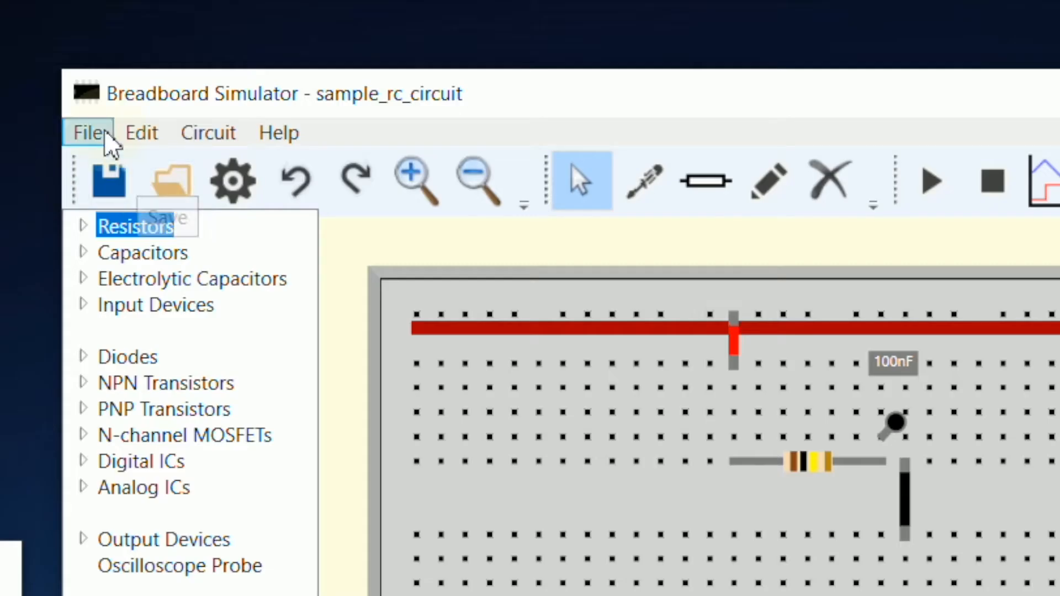
# - Look through the built-in sample circuit categories and load the Astable circuit from the 555 Timer samples
pyautogui.click(108, 135)
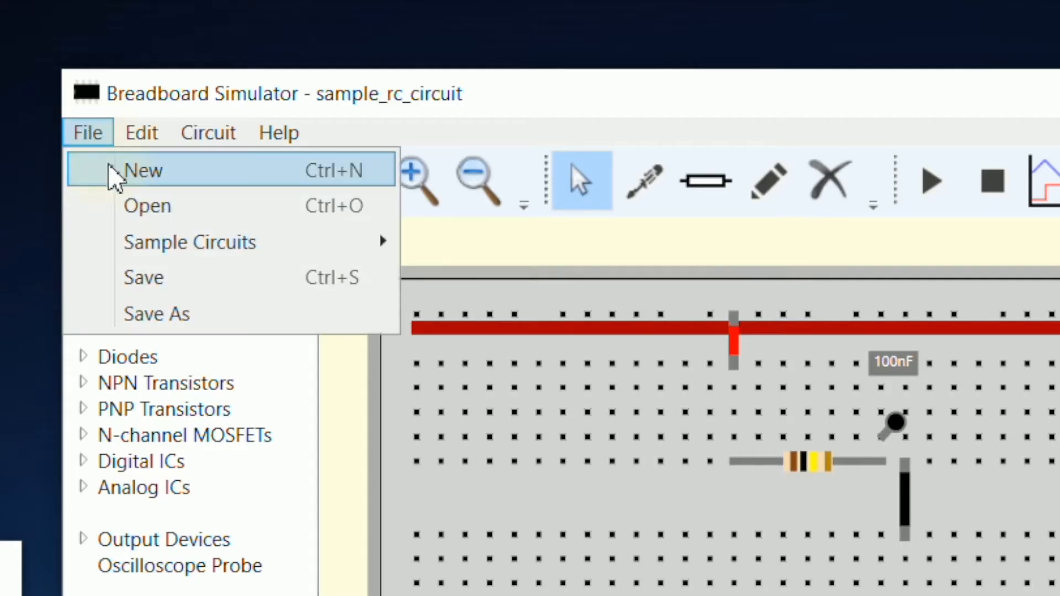
pyautogui.moveTo(143, 252)
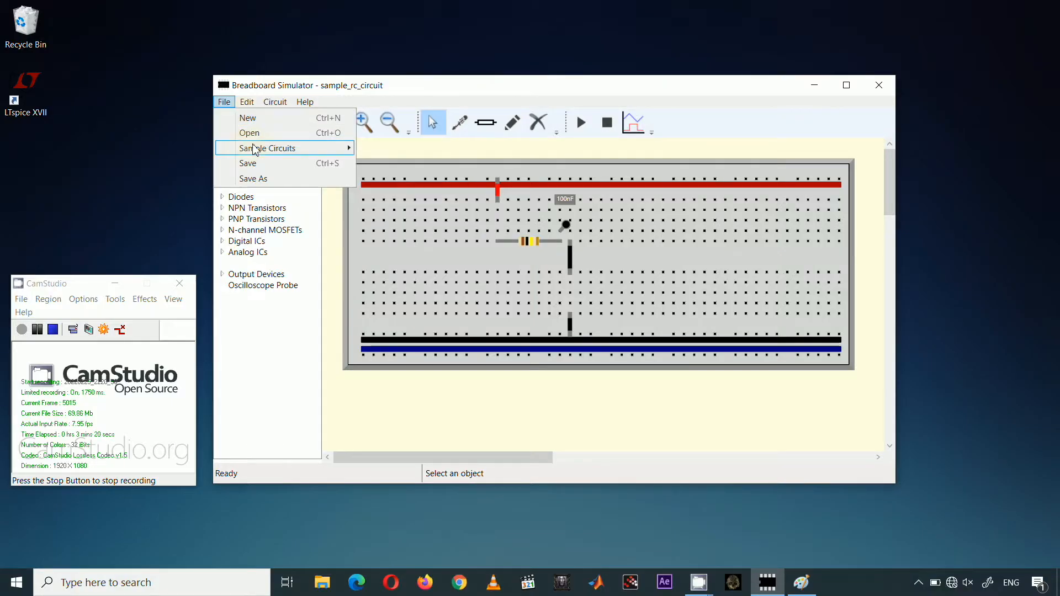
pyautogui.moveTo(255, 149)
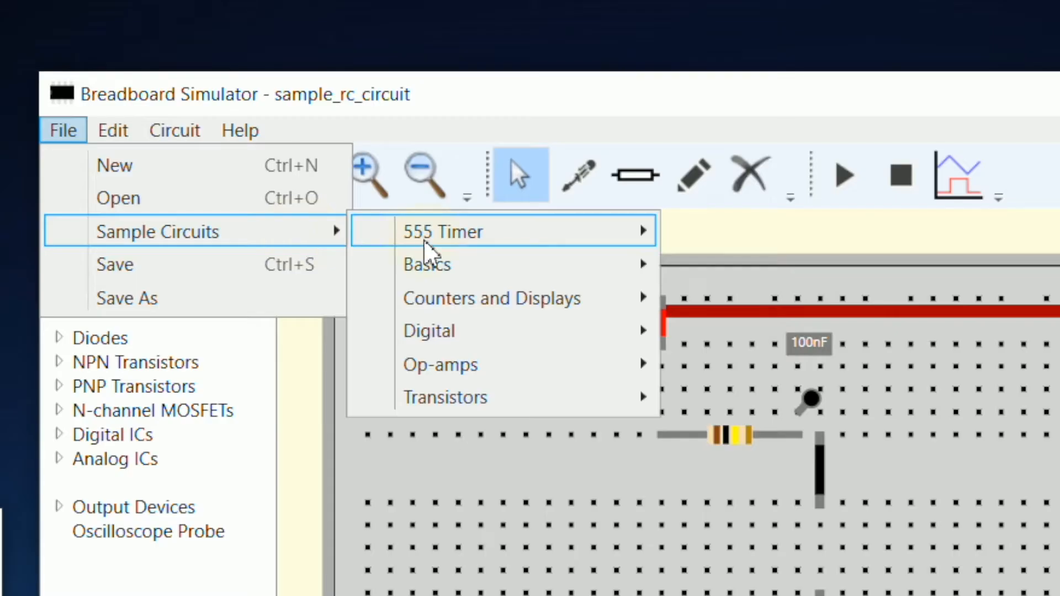
pyautogui.moveTo(394, 154)
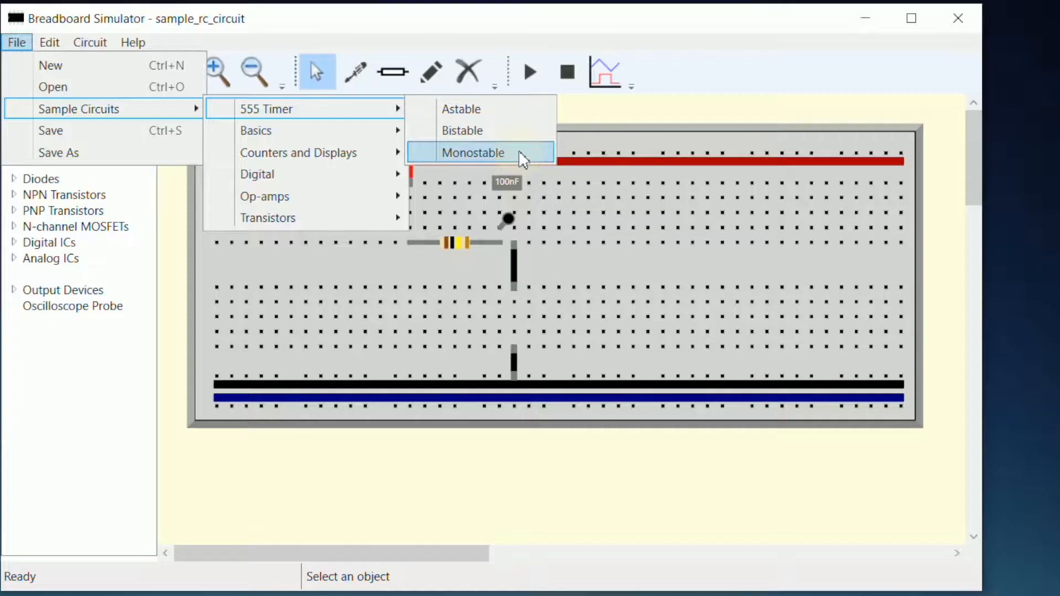
pyautogui.moveTo(539, 262)
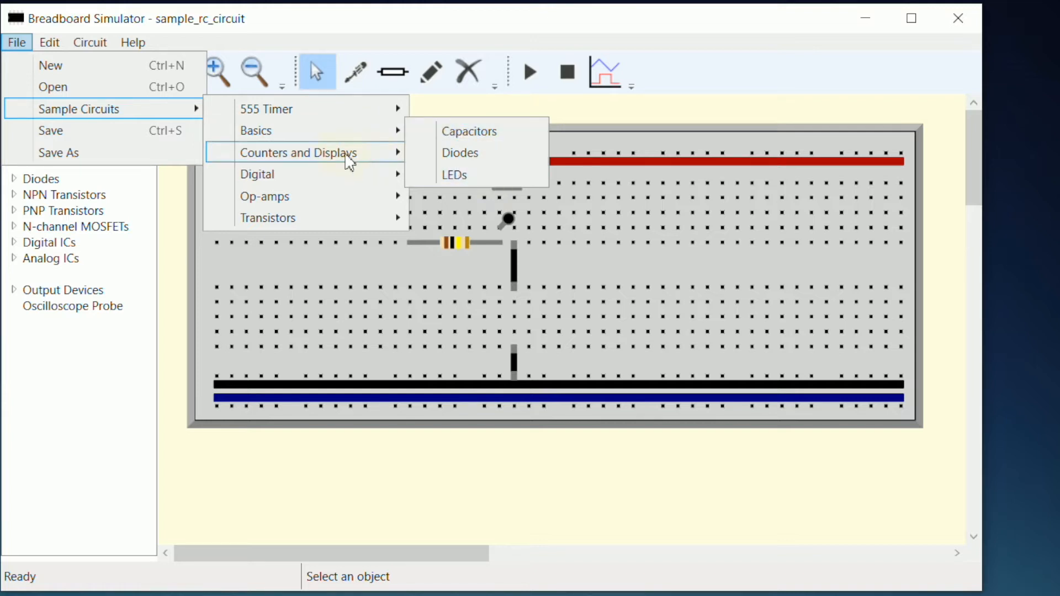
pyautogui.moveTo(344, 161)
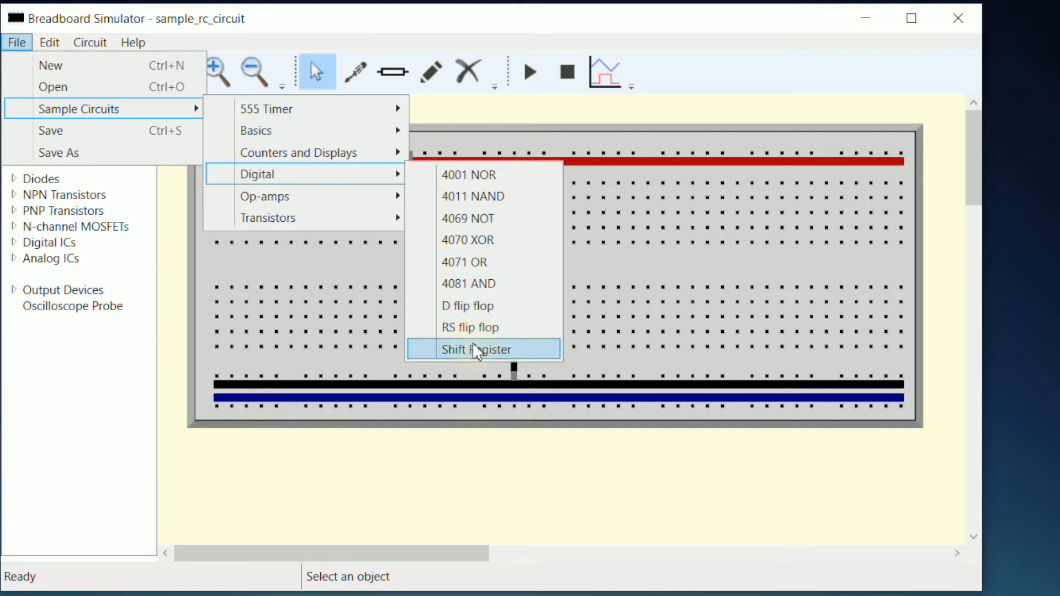
pyautogui.moveTo(355, 196)
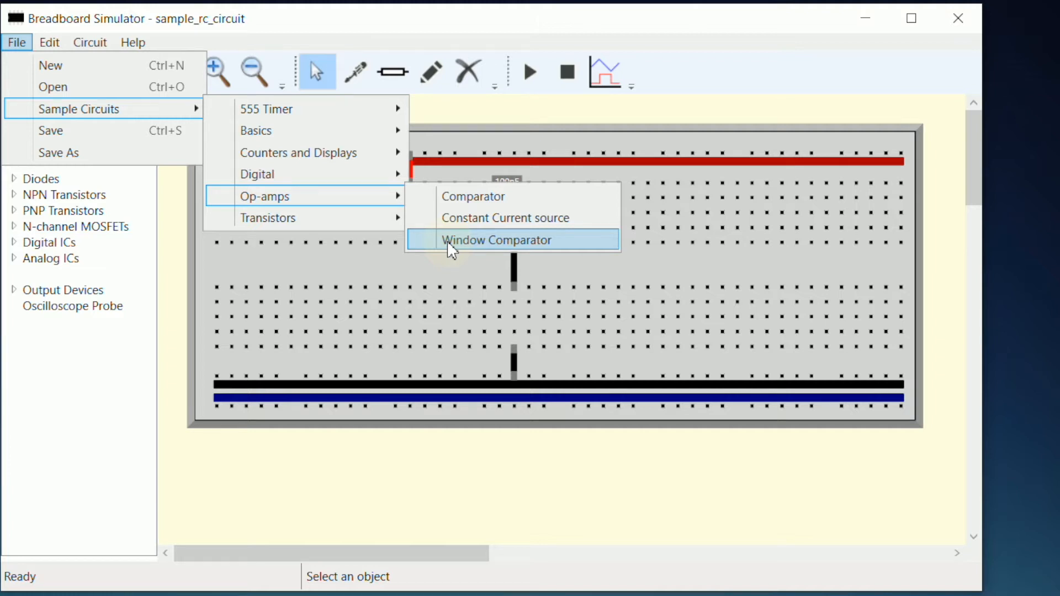
pyautogui.moveTo(397, 220)
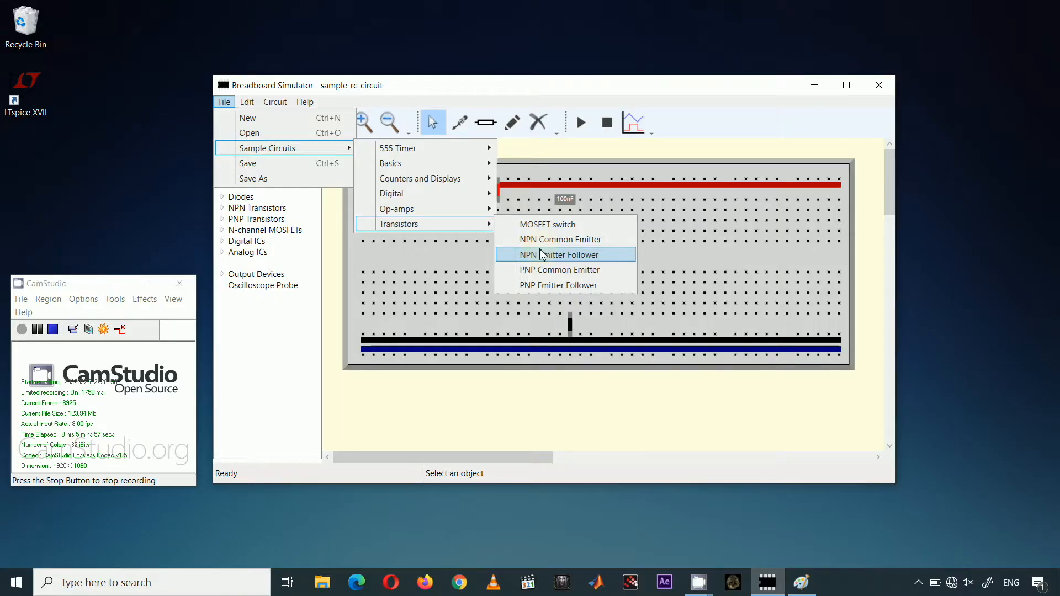
pyautogui.moveTo(428, 149)
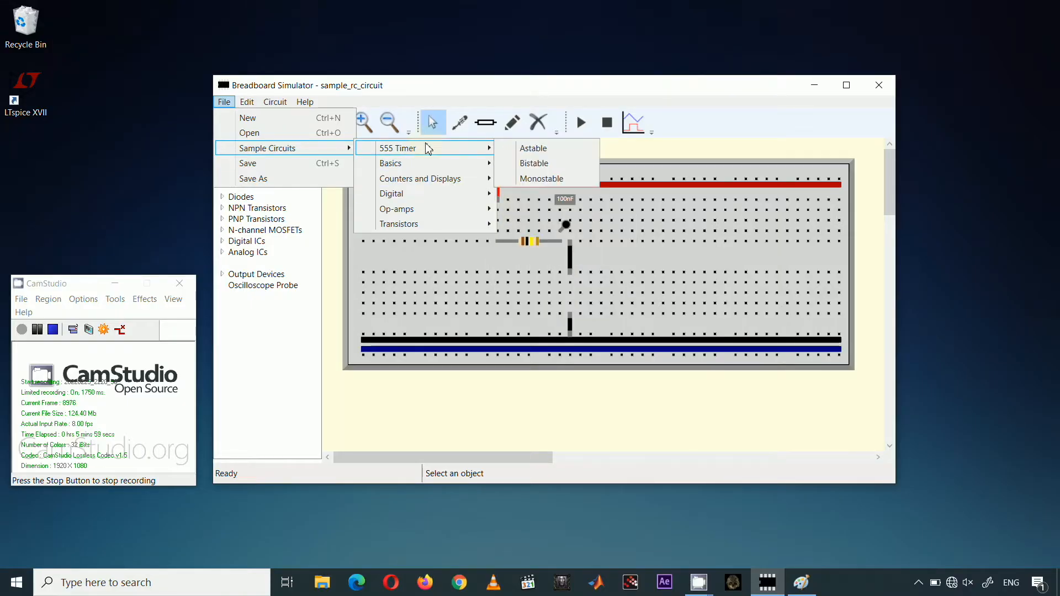
pyautogui.click(543, 153)
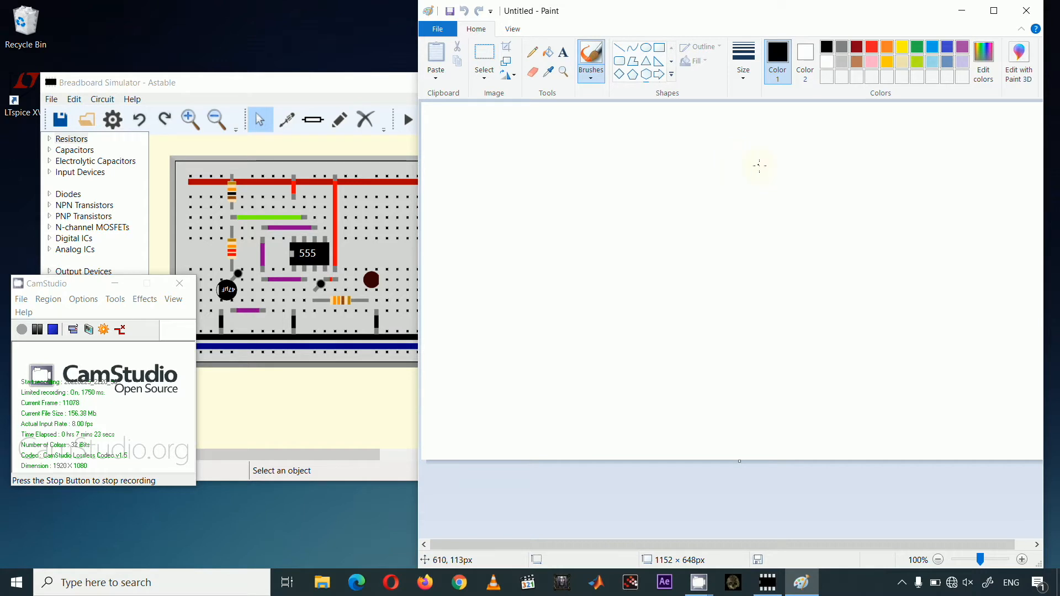
# - In Paint, sketch a notched eight-pin chip with pins 1 to 4 along its lower edge and 8 to 5 along its upper edge
pyautogui.moveTo(841, 176)
pyautogui.mouseDown()
pyautogui.moveTo(946, 161)
pyautogui.moveTo(841, 159)
pyautogui.mouseUp()
pyautogui.moveTo(854, 221); pyautogui.dragTo(853, 234)
pyautogui.moveTo(878, 221)
pyautogui.mouseDown()
pyautogui.moveTo(877, 231)
pyautogui.moveTo(904, 233)
pyautogui.mouseUp()
pyautogui.moveTo(923, 219); pyautogui.dragTo(921, 235)
pyautogui.moveTo(933, 141)
pyautogui.mouseDown()
pyautogui.moveTo(932, 156)
pyautogui.moveTo(905, 156)
pyautogui.mouseUp()
pyautogui.moveTo(884, 144); pyautogui.dragTo(883, 158)
pyautogui.moveTo(864, 149); pyautogui.dragTo(865, 160)
pyautogui.moveTo(853, 204)
pyautogui.mouseDown()
pyautogui.moveTo(852, 212)
pyautogui.moveTo(885, 215)
pyautogui.mouseUp()
pyautogui.moveTo(901, 202); pyautogui.dragTo(903, 216)
pyautogui.moveTo(930, 201); pyautogui.dragTo(931, 215)
pyautogui.moveTo(865, 166); pyautogui.dragTo(936, 177)
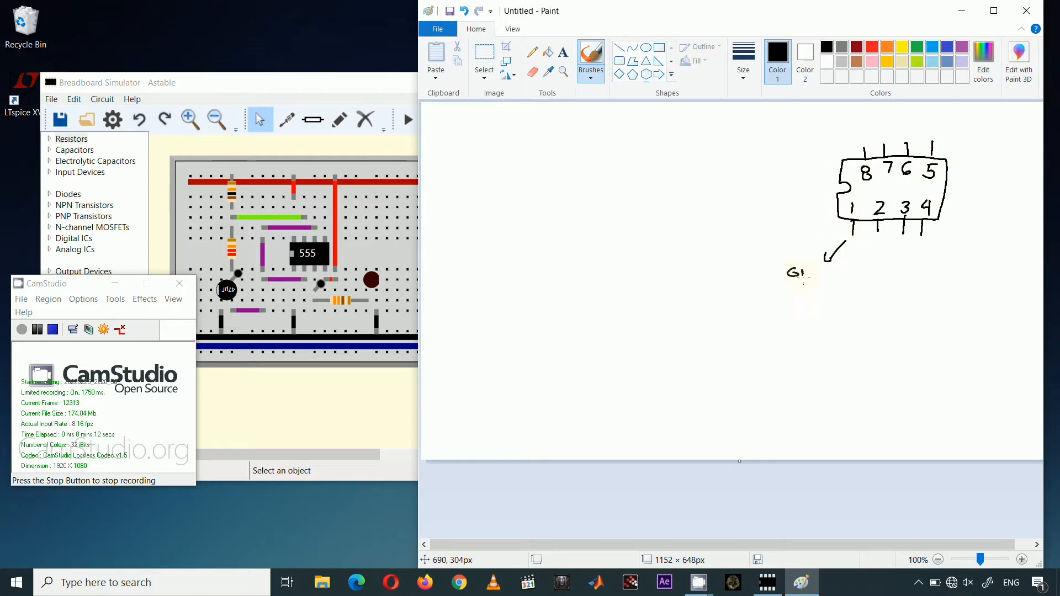
# - Label pin 1 as GND, pin 2 as trigger and pin 3 as output below the chip, each with an arrow
pyautogui.moveTo(817, 268); pyautogui.dragTo(818, 279)
pyautogui.moveTo(858, 270)
pyautogui.mouseDown()
pyautogui.moveTo(865, 278)
pyautogui.moveTo(834, 295)
pyautogui.moveTo(834, 309)
pyautogui.mouseUp()
pyautogui.moveTo(841, 301)
pyautogui.mouseDown()
pyautogui.moveTo(830, 303)
pyautogui.moveTo(898, 296)
pyautogui.mouseUp()
pyautogui.moveTo(908, 248)
pyautogui.mouseDown()
pyautogui.moveTo(914, 322)
pyautogui.moveTo(922, 311)
pyautogui.mouseUp()
pyautogui.moveTo(890, 342)
pyautogui.mouseDown()
pyautogui.moveTo(891, 351)
pyautogui.moveTo(923, 344)
pyautogui.mouseUp()
pyautogui.moveTo(924, 339); pyautogui.dragTo(932, 348)
pyautogui.moveTo(936, 335); pyautogui.dragTo(938, 350)
pyautogui.moveTo(931, 342); pyautogui.dragTo(941, 341)
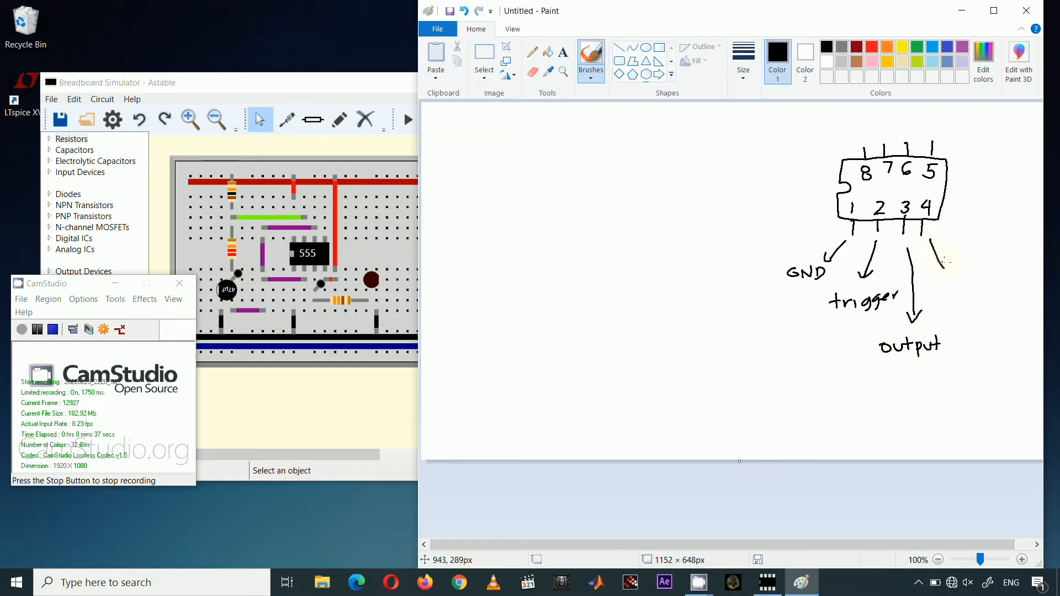
# - Label pin 4 as reset and pin 5 as control voltage beside the chip, each with an arrow
pyautogui.moveTo(951, 287); pyautogui.dragTo(960, 277)
pyautogui.moveTo(967, 282); pyautogui.dragTo(979, 280)
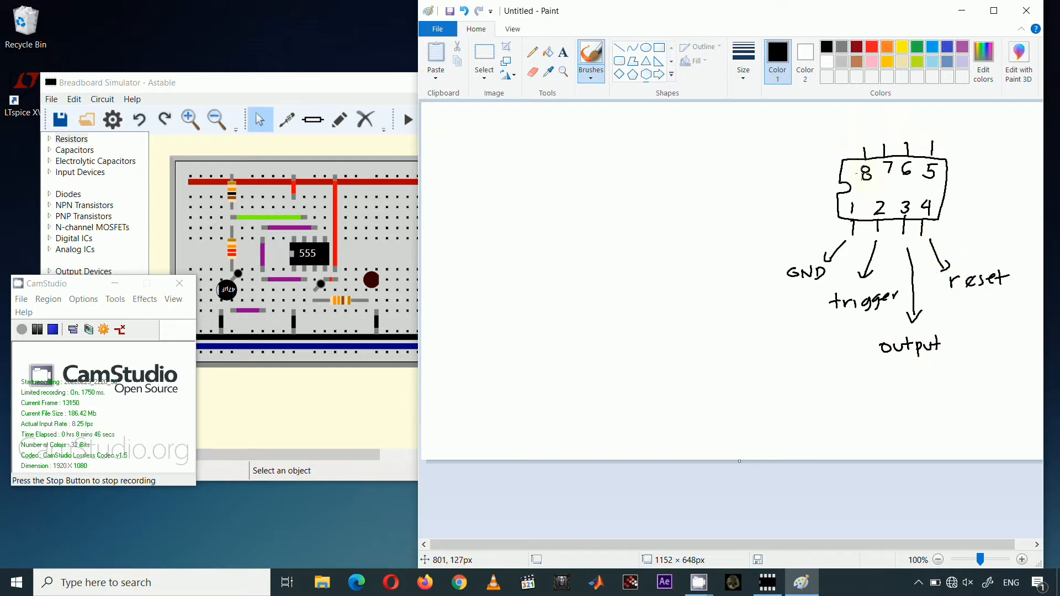
pyautogui.moveTo(954, 128); pyautogui.dragTo(961, 133)
pyautogui.moveTo(980, 128); pyautogui.dragTo(1027, 128)
pyautogui.moveTo(983, 154); pyautogui.dragTo(1043, 154)
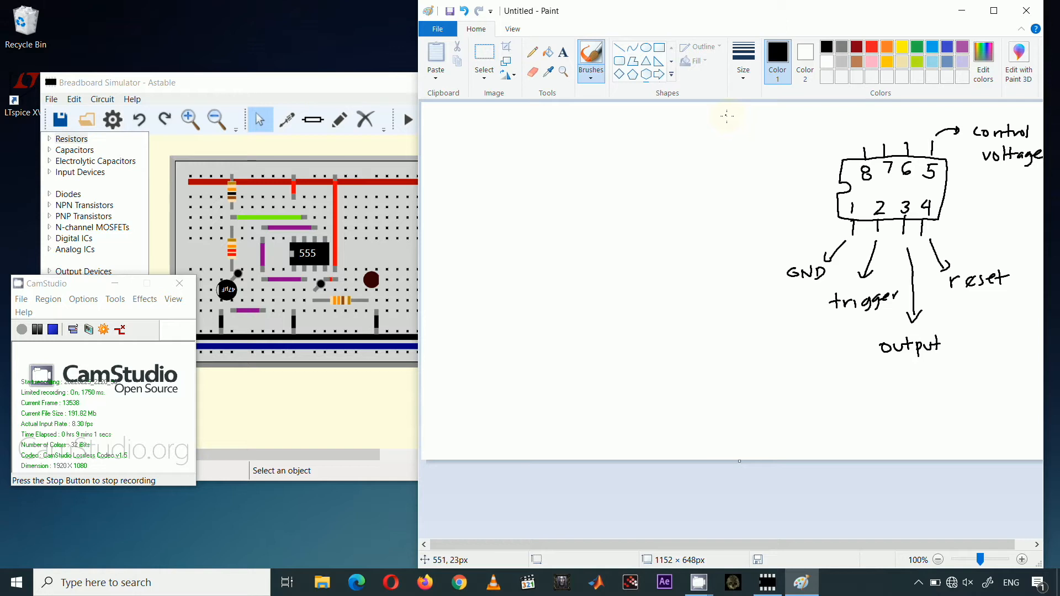
# - Label pin 6 as threshold and pin 7 as discharge, each with a curved arrow from its pin
pyautogui.moveTo(720, 119); pyautogui.dragTo(811, 125)
pyautogui.moveTo(911, 132); pyautogui.dragTo(829, 120)
pyautogui.moveTo(833, 115); pyautogui.dragTo(832, 127)
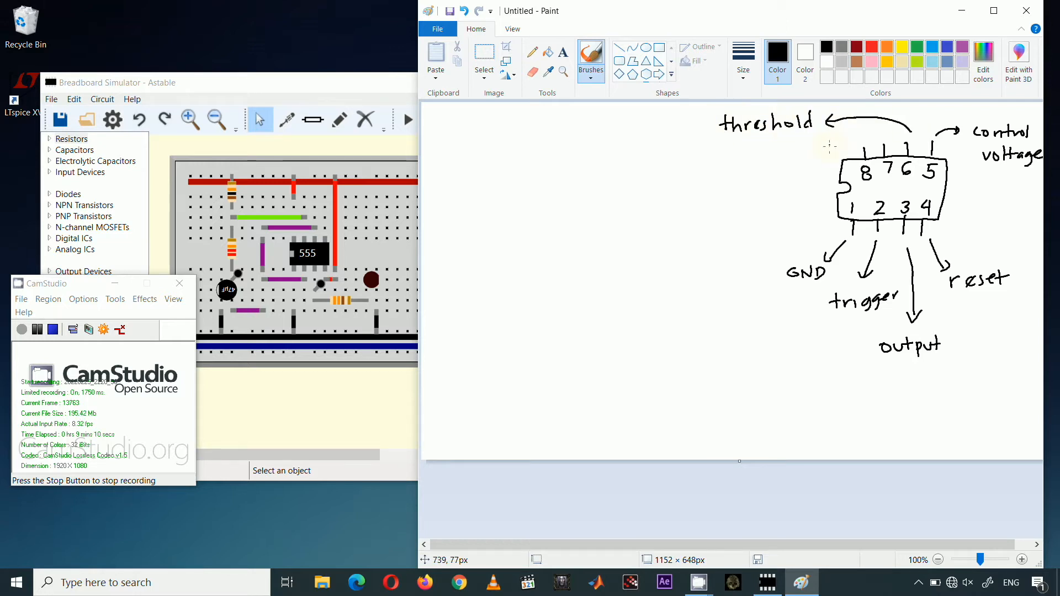
pyautogui.moveTo(727, 148); pyautogui.dragTo(803, 149)
pyautogui.moveTo(883, 138); pyautogui.dragTo(816, 144)
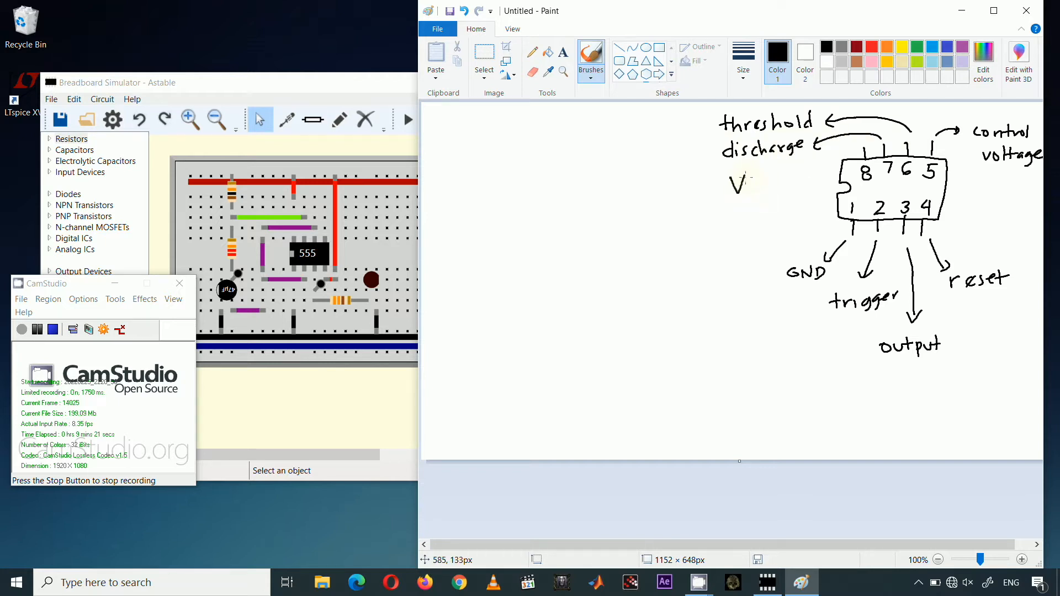
# - Label pin 8 as +Vcc with an arrow and circle pin 3 on the chip
pyautogui.moveTo(708, 188); pyautogui.dragTo(728, 188)
pyautogui.moveTo(718, 180); pyautogui.dragTo(719, 194)
pyautogui.moveTo(855, 147); pyautogui.dragTo(771, 186)
pyautogui.moveTo(770, 176); pyautogui.dragTo(780, 187)
pyautogui.moveTo(908, 190)
pyautogui.mouseDown()
pyautogui.moveTo(890, 207)
pyautogui.moveTo(938, 217)
pyautogui.moveTo(909, 191)
pyautogui.mouseUp()
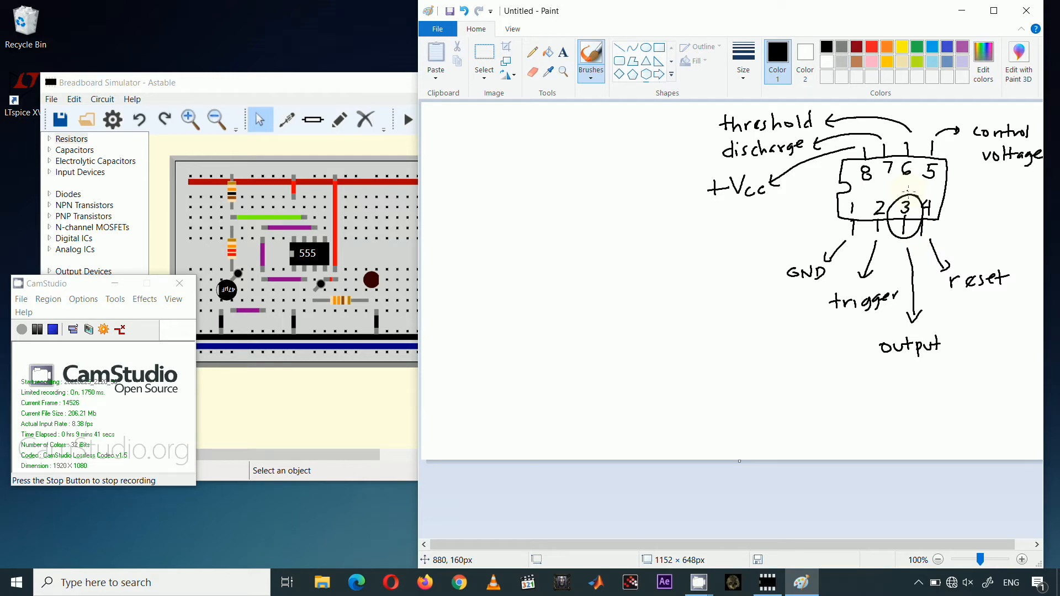
# - Switch to Breadboard Simulator, reposition its window over the pinout sketch and run the Astable circuit simulation
pyautogui.moveTo(264, 83); pyautogui.dragTo(449, 95)
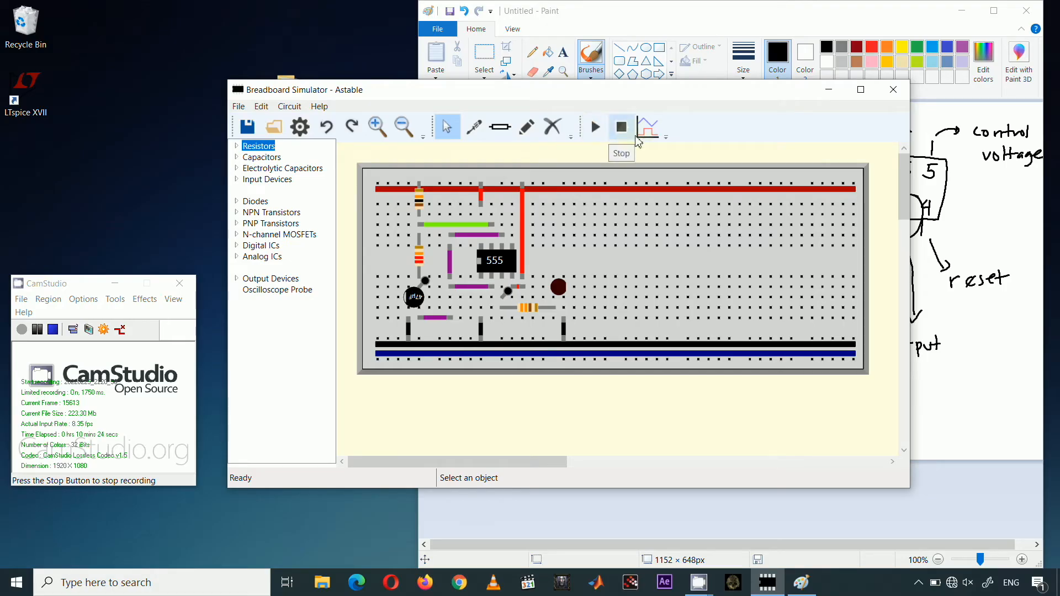
pyautogui.moveTo(589, 93); pyautogui.dragTo(588, 26)
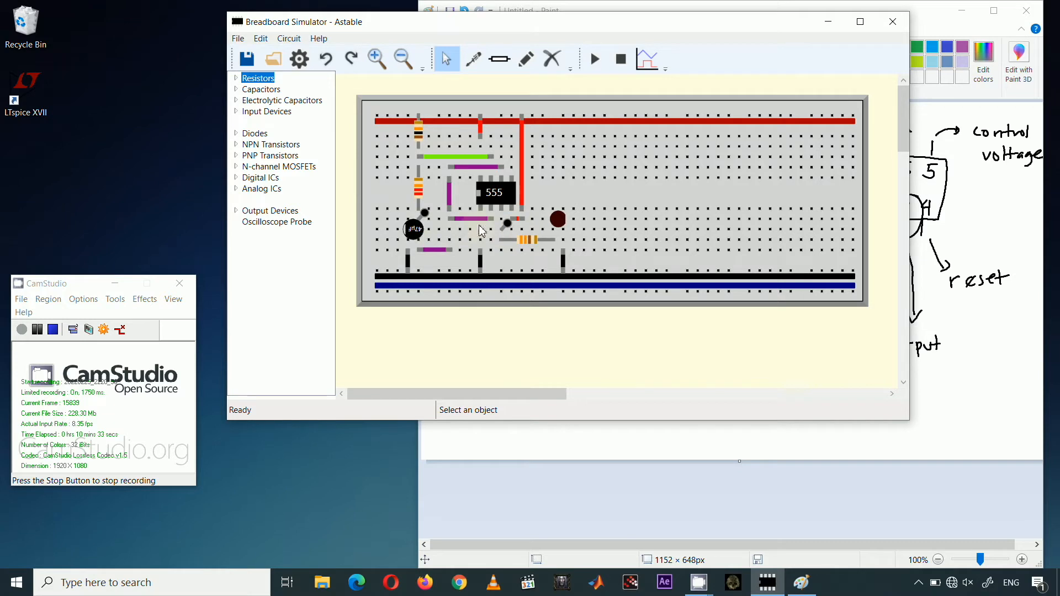
pyautogui.click(594, 59)
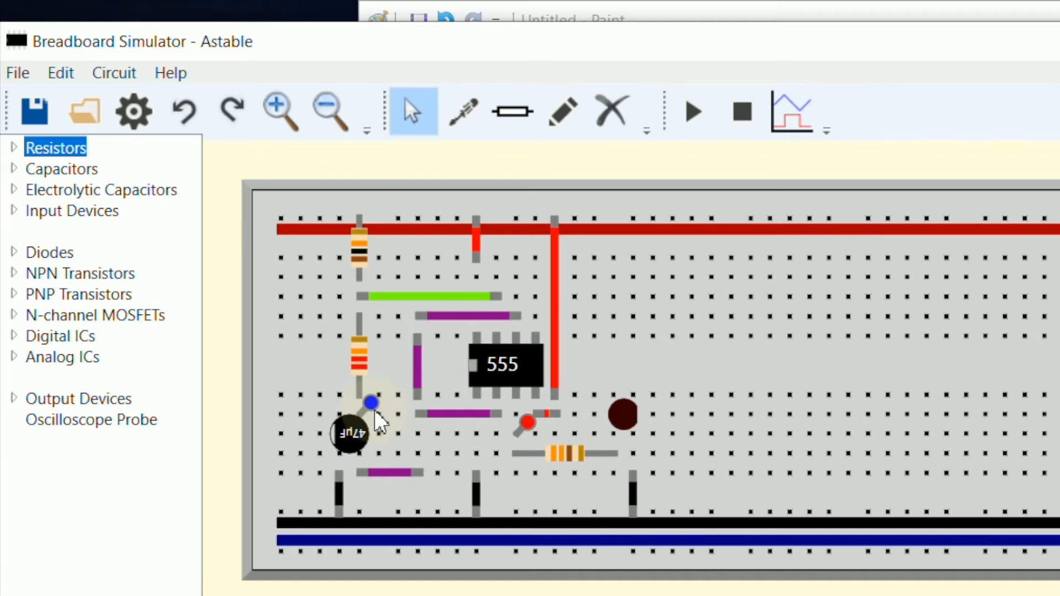
# - Delete the blue oscilloscope probe beside the electrolytic capacitor and run the simulation with only the output probe graphed
pyautogui.click(614, 114)
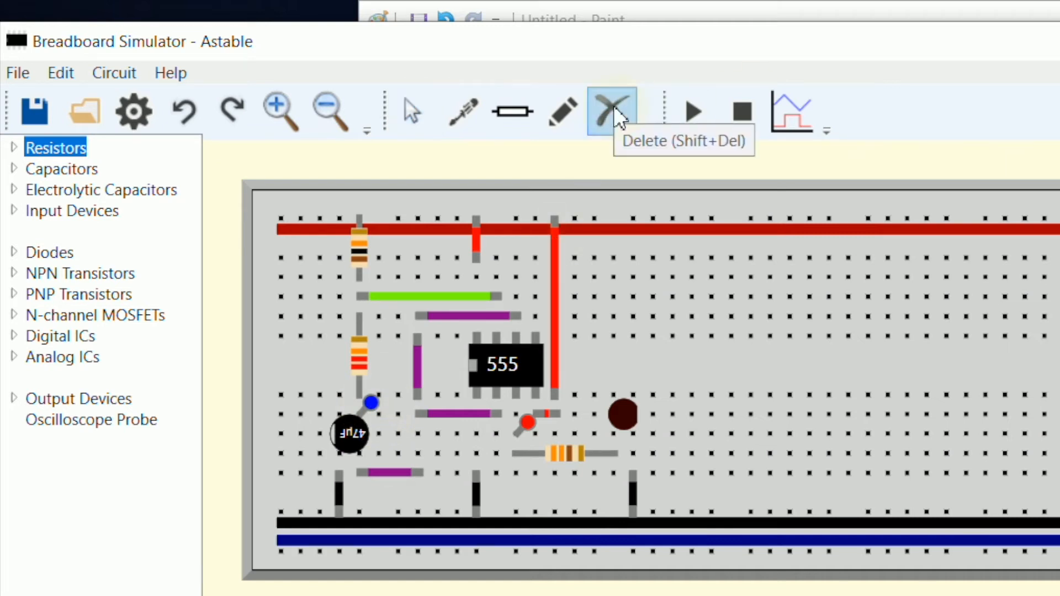
pyautogui.click(371, 413)
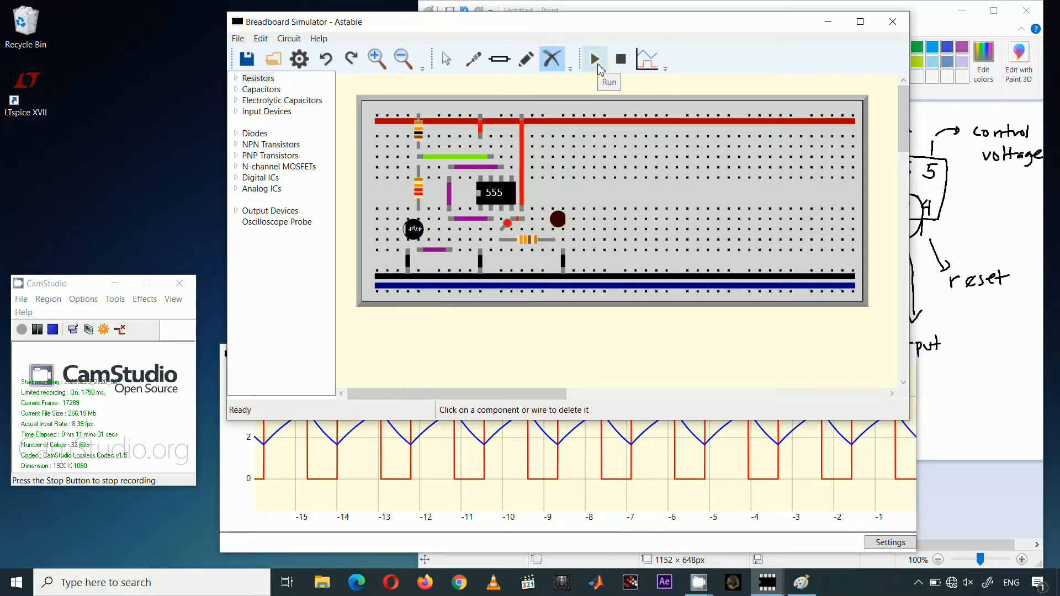
pyautogui.click(601, 67)
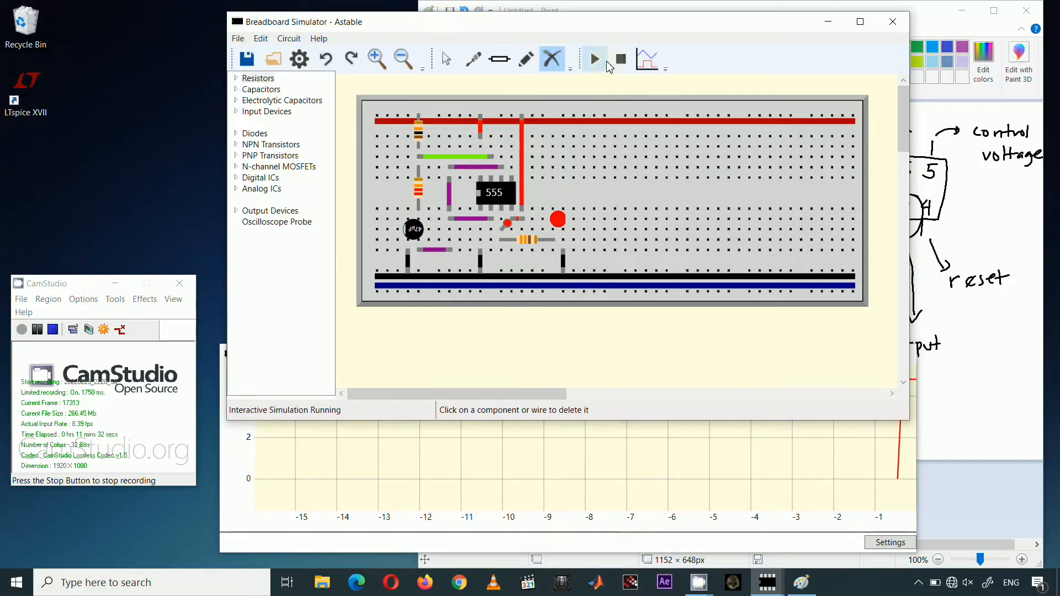
pyautogui.click(725, 470)
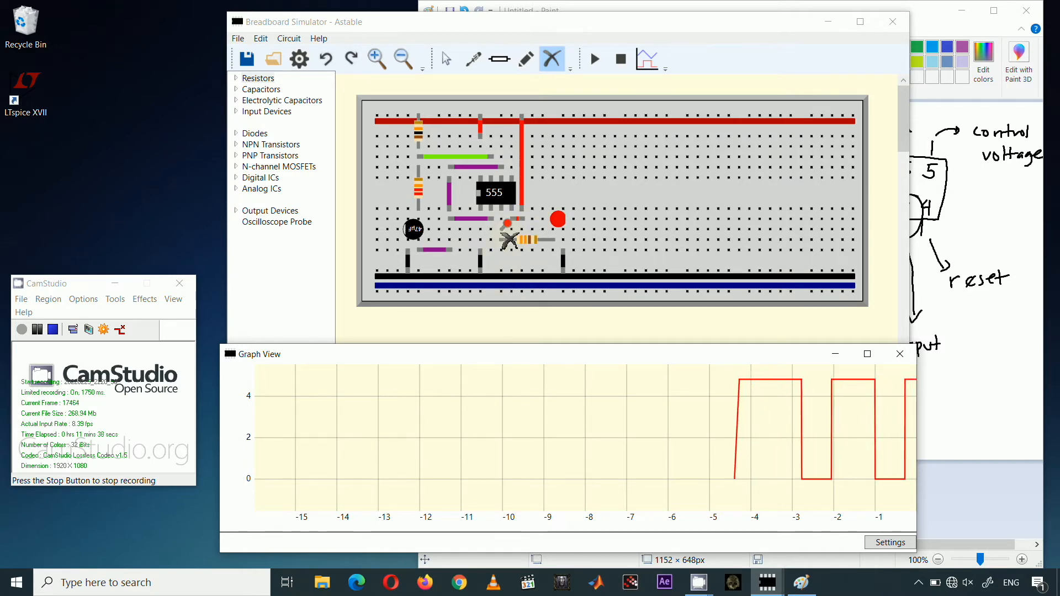
# - Stop and rerun the simulation, examining the output square wave in the graph view
pyautogui.click(630, 313)
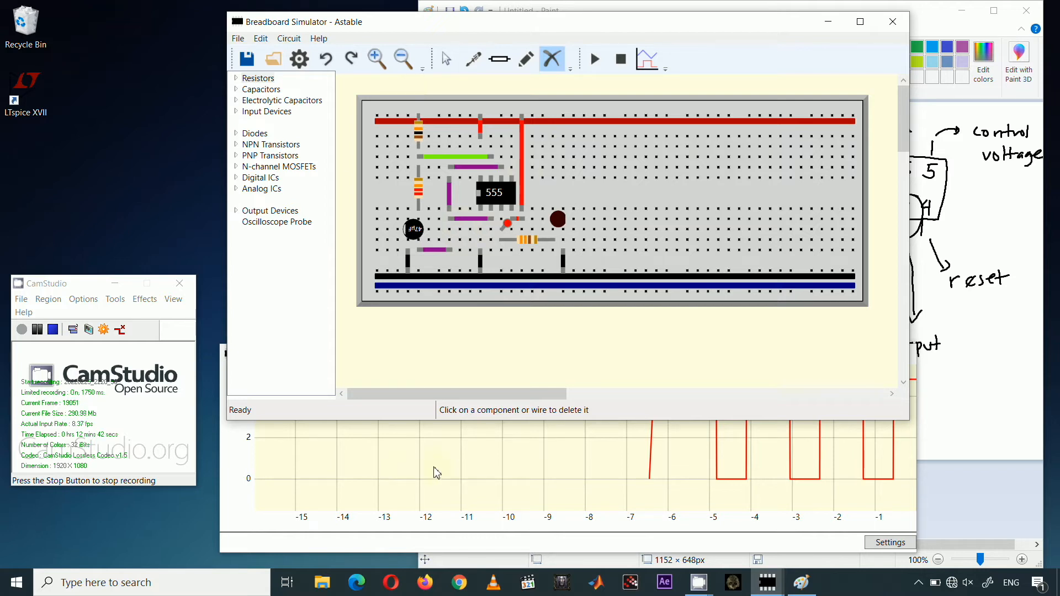
pyautogui.click(656, 476)
pyautogui.click(594, 61)
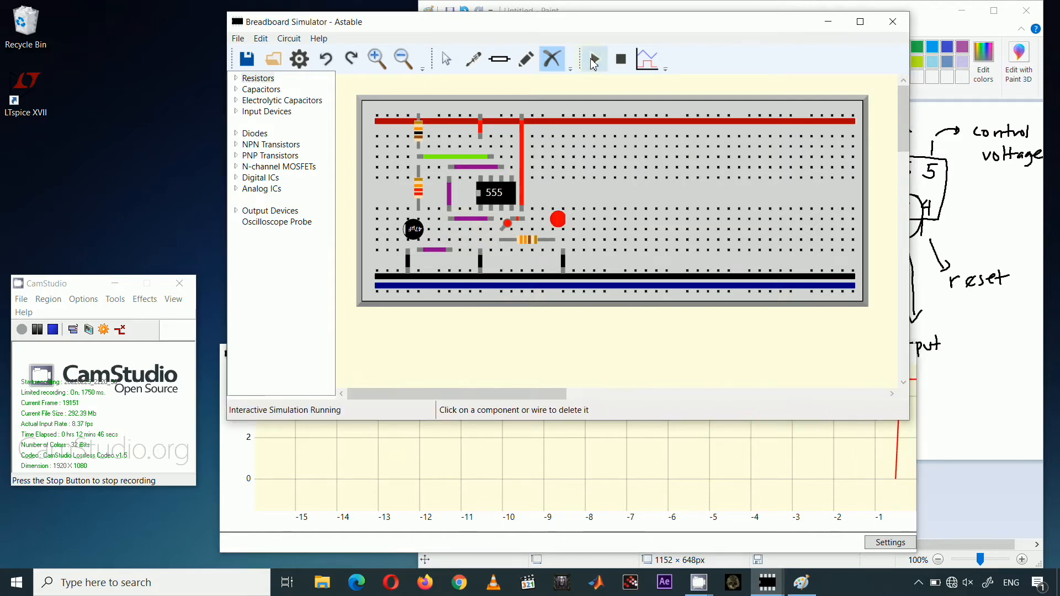
pyautogui.click(657, 461)
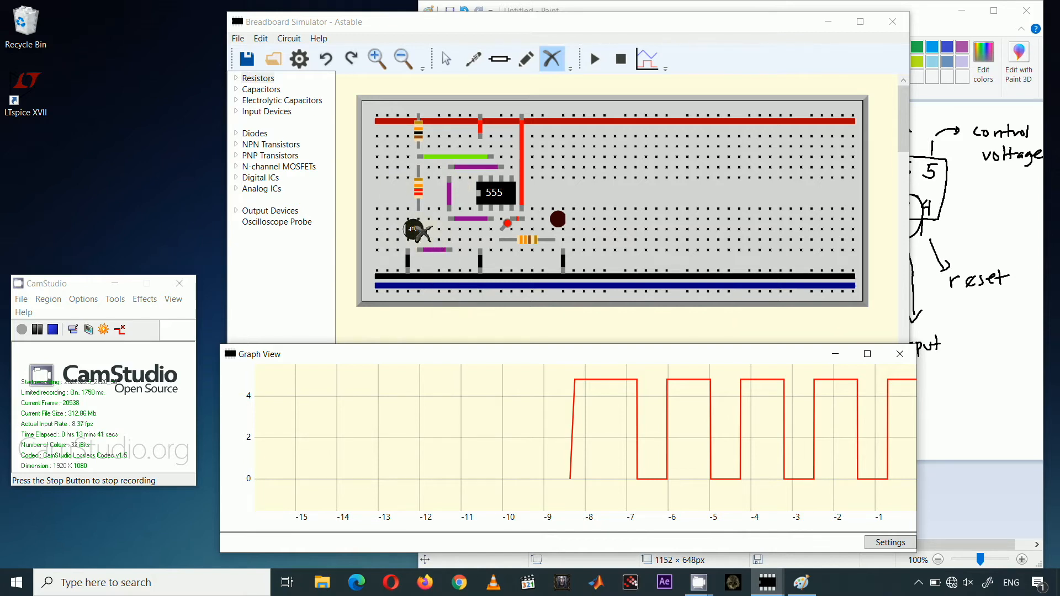
# - Set the electrolytic capacitor's capacitance to 94 µF
pyautogui.click(446, 60)
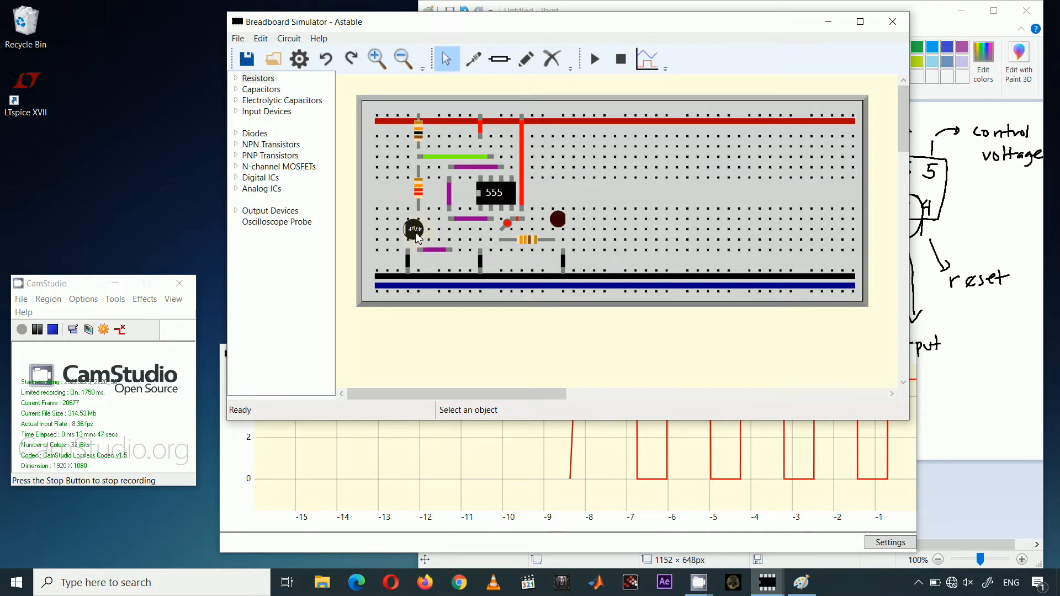
pyautogui.rightClick(418, 235)
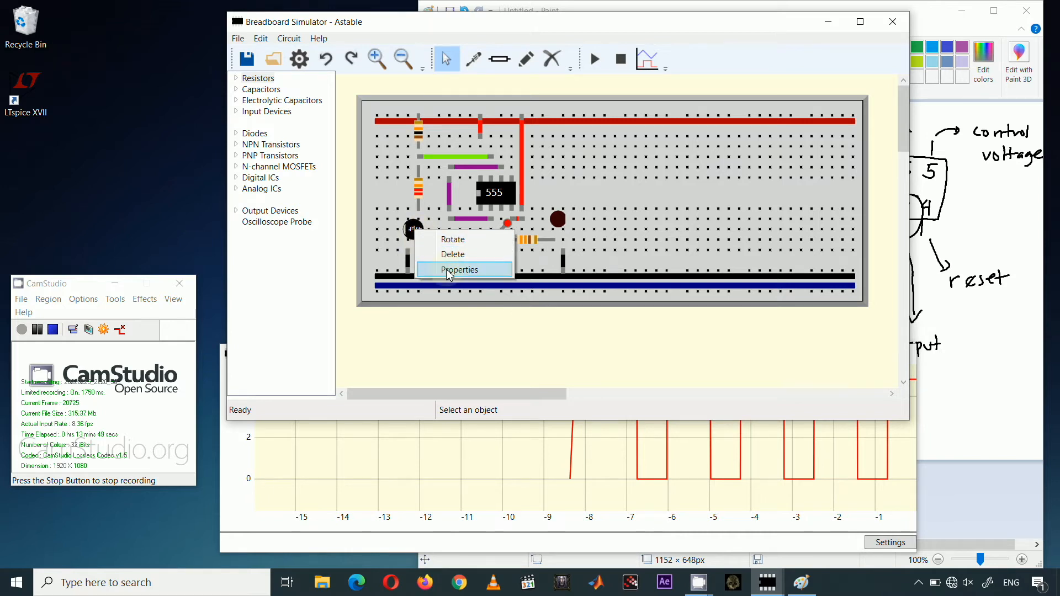
pyautogui.click(464, 270)
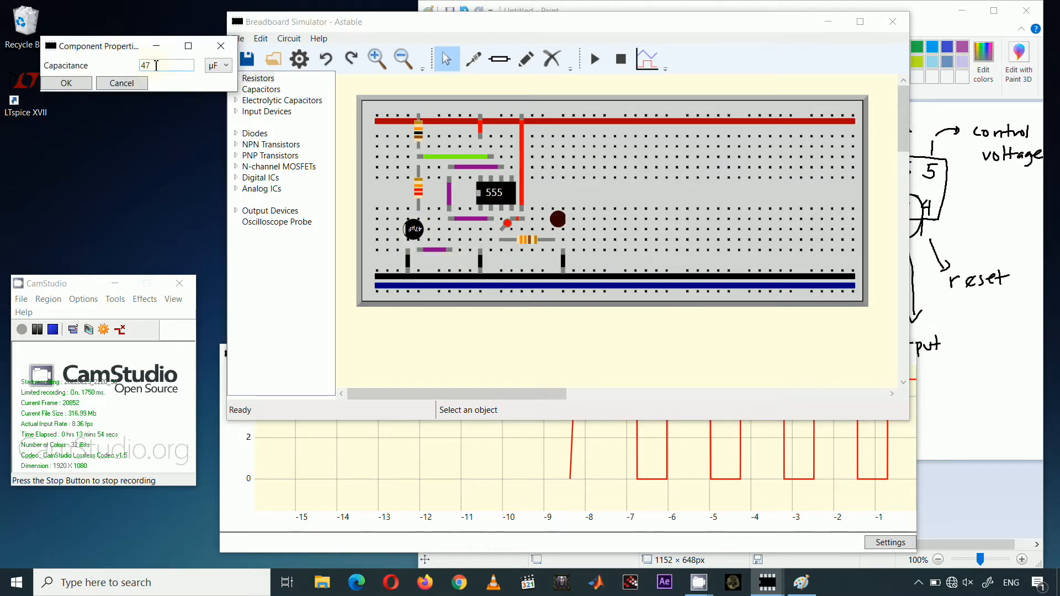
pyautogui.moveTo(156, 65); pyautogui.dragTo(140, 70)
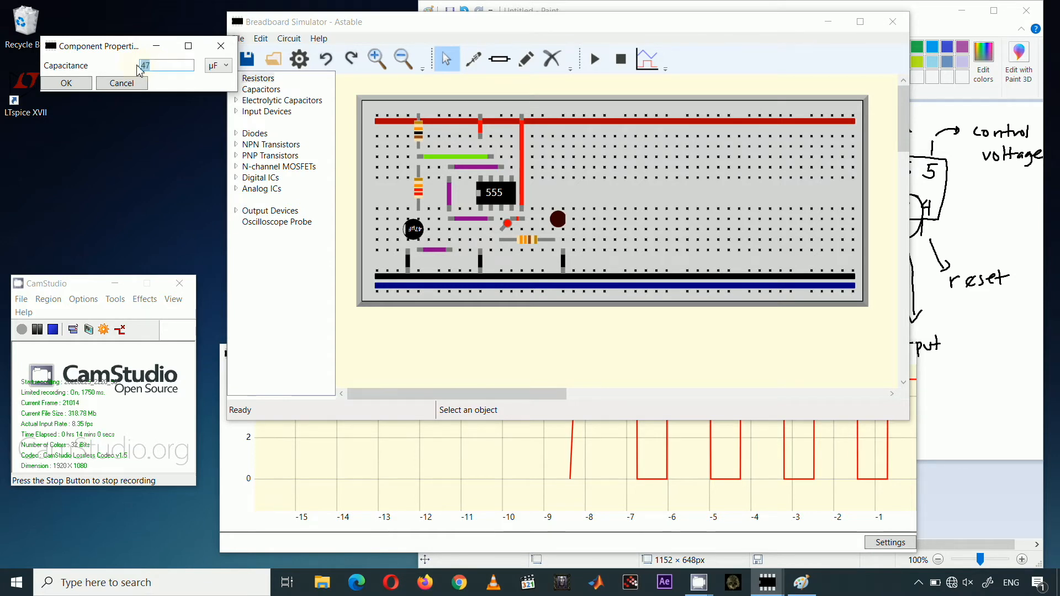
pyautogui.write('94')
pyautogui.click(68, 83)
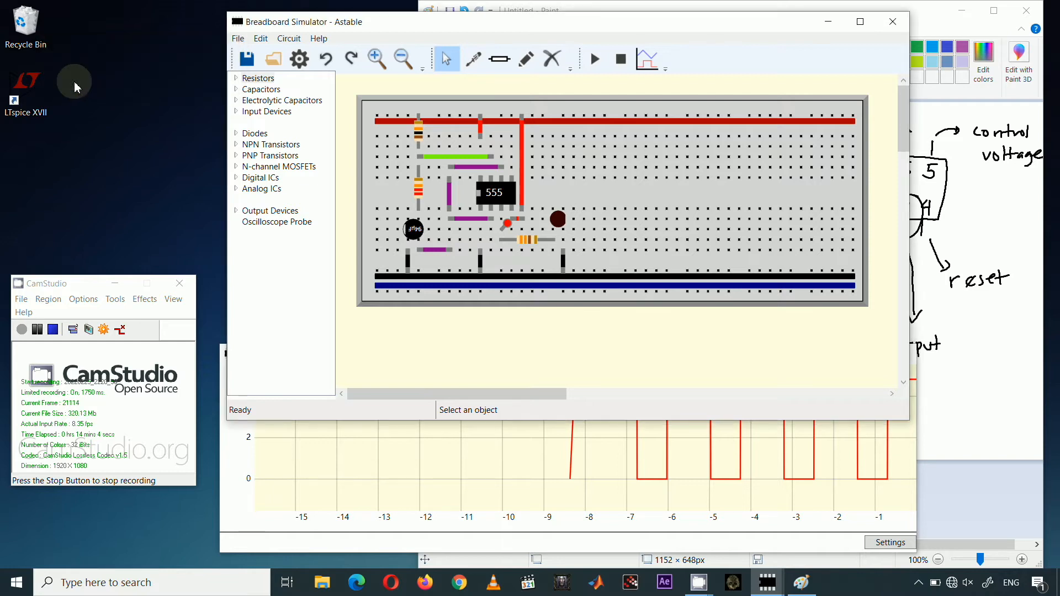
# - Run the simulation with the changed capacitor, stop it and examine the output waveform in the graph view
pyautogui.click(595, 60)
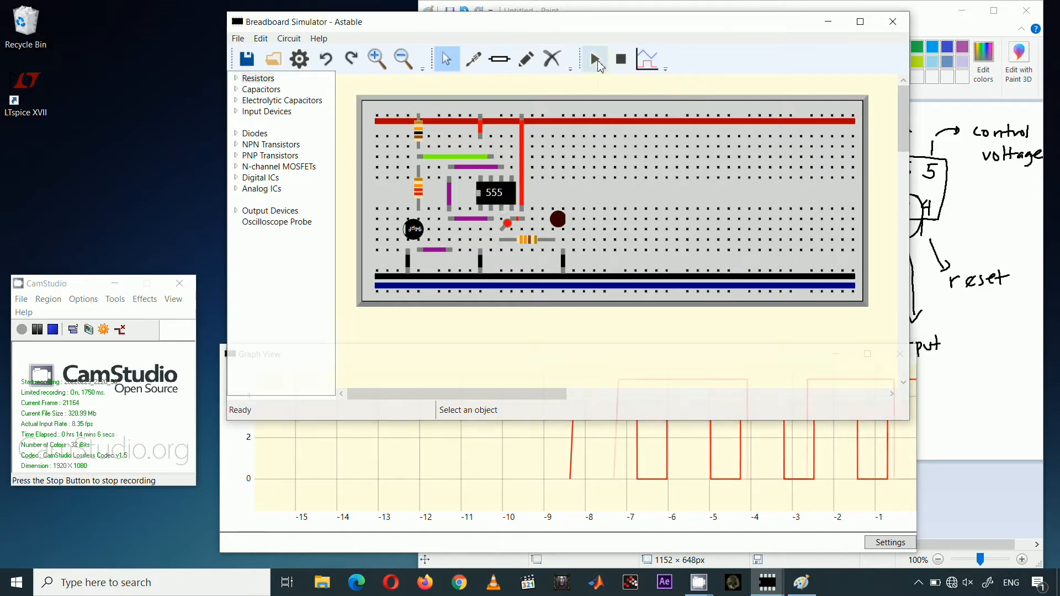
pyautogui.moveTo(510, 207)
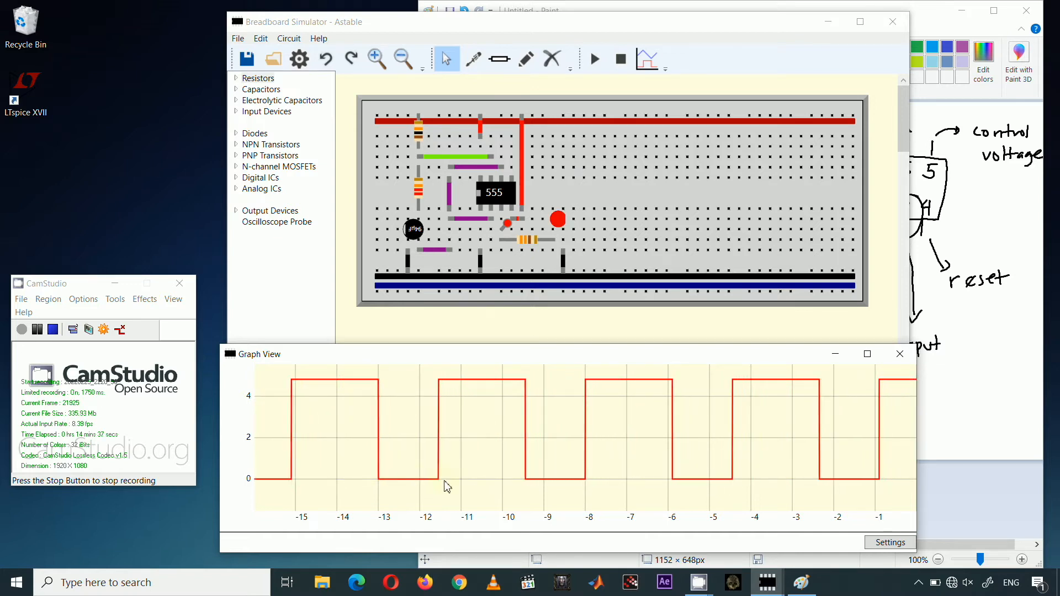
pyautogui.click(622, 66)
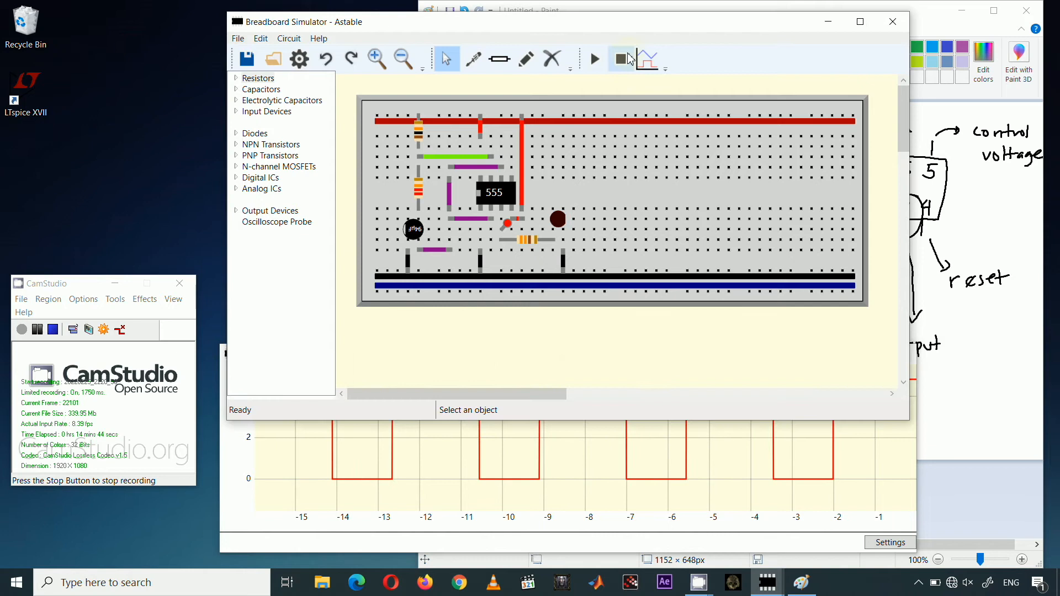
pyautogui.click(593, 490)
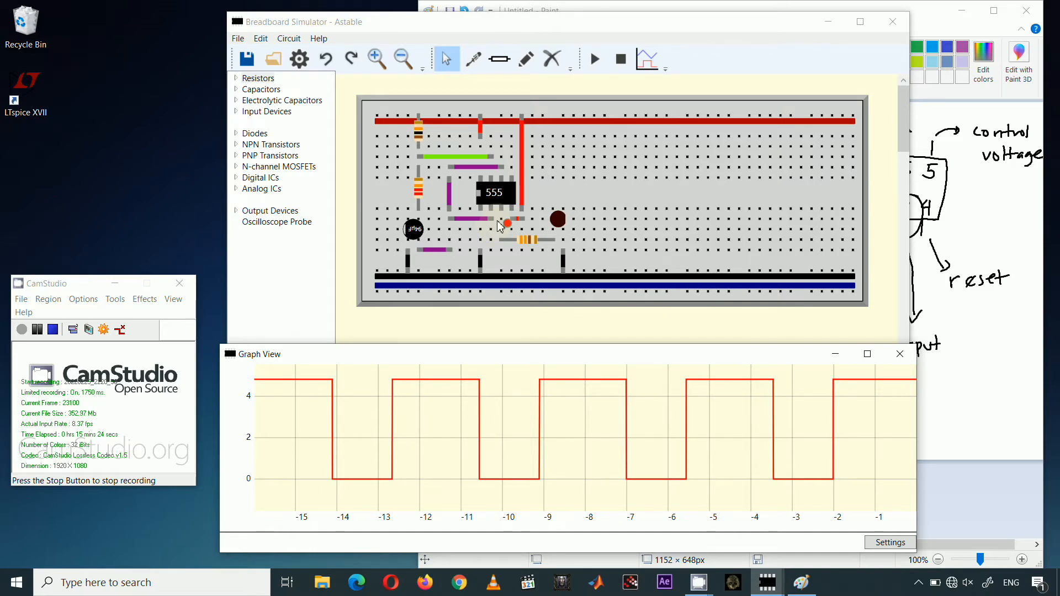
pyautogui.click(238, 38)
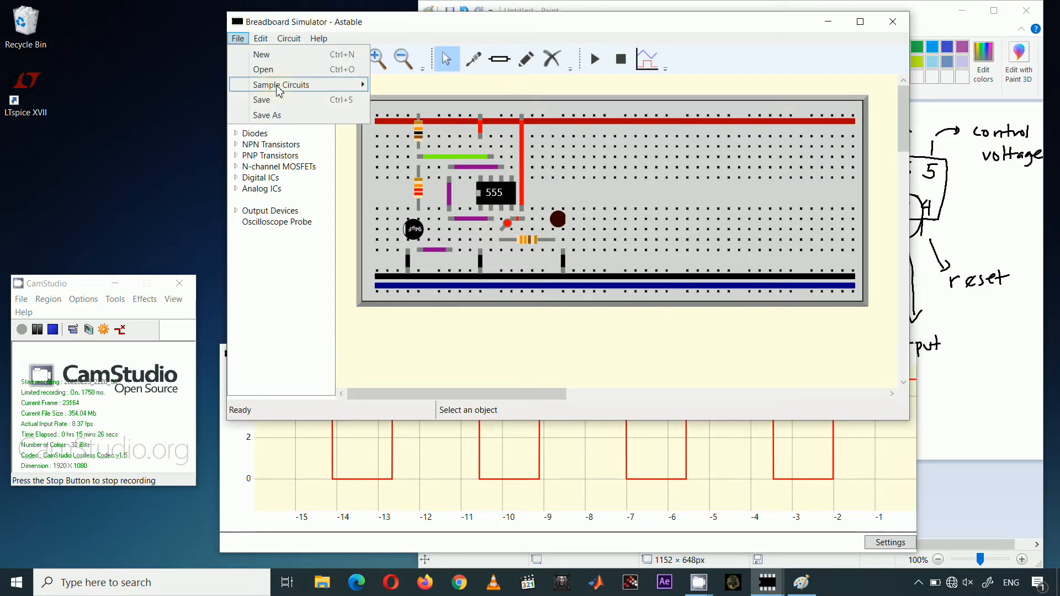
pyautogui.moveTo(290, 89)
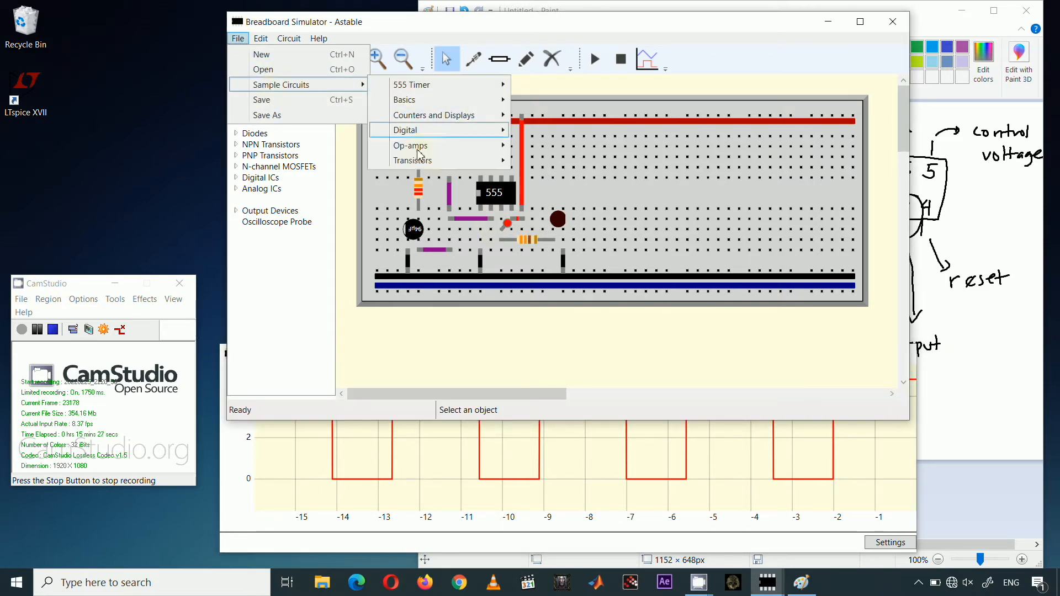
pyautogui.click(425, 252)
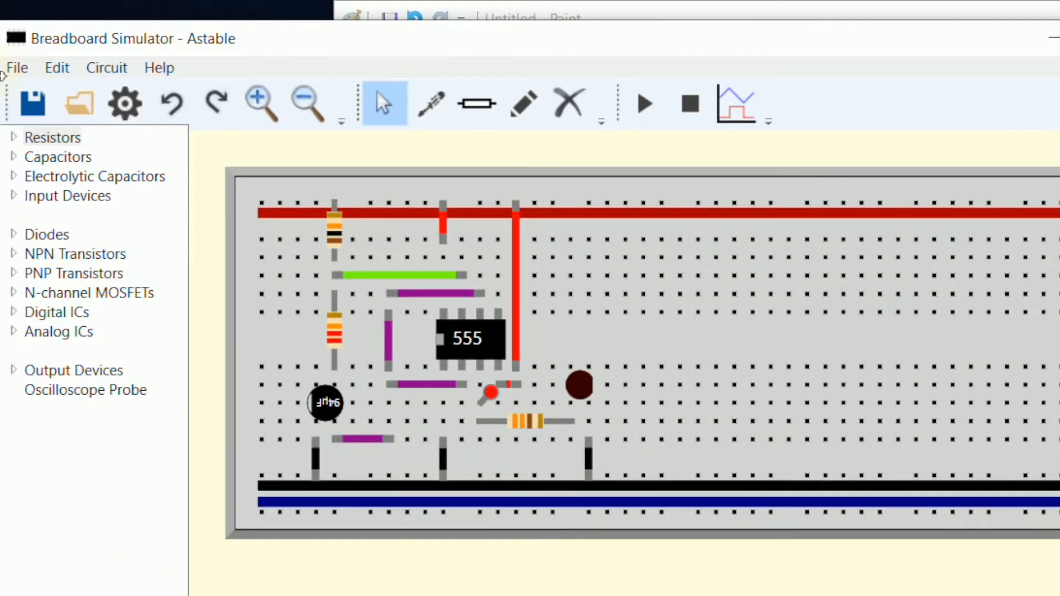
pyautogui.click(17, 68)
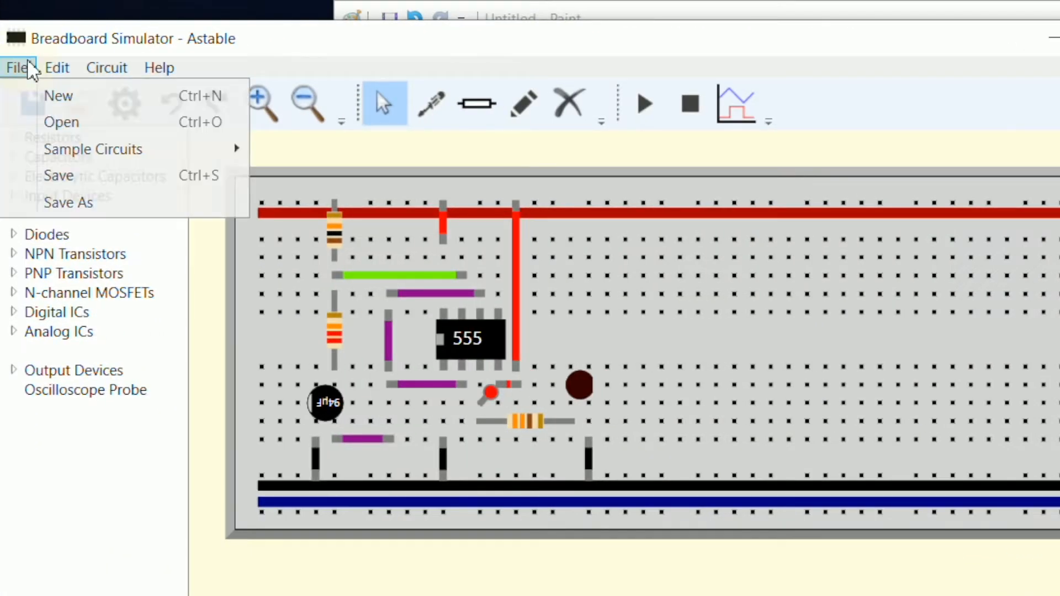
pyautogui.click(33, 201)
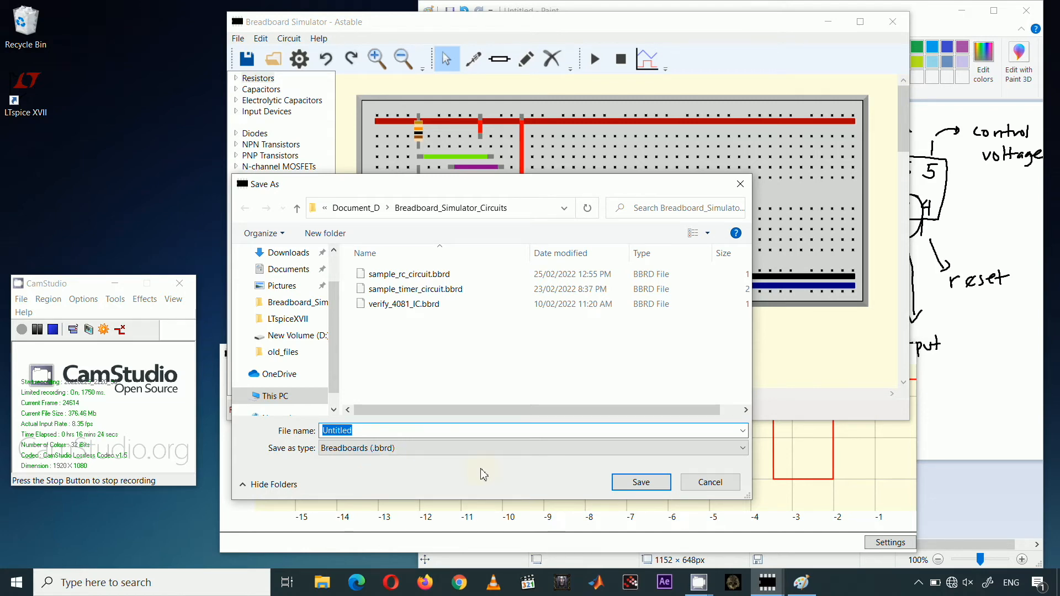
pyautogui.click(708, 491)
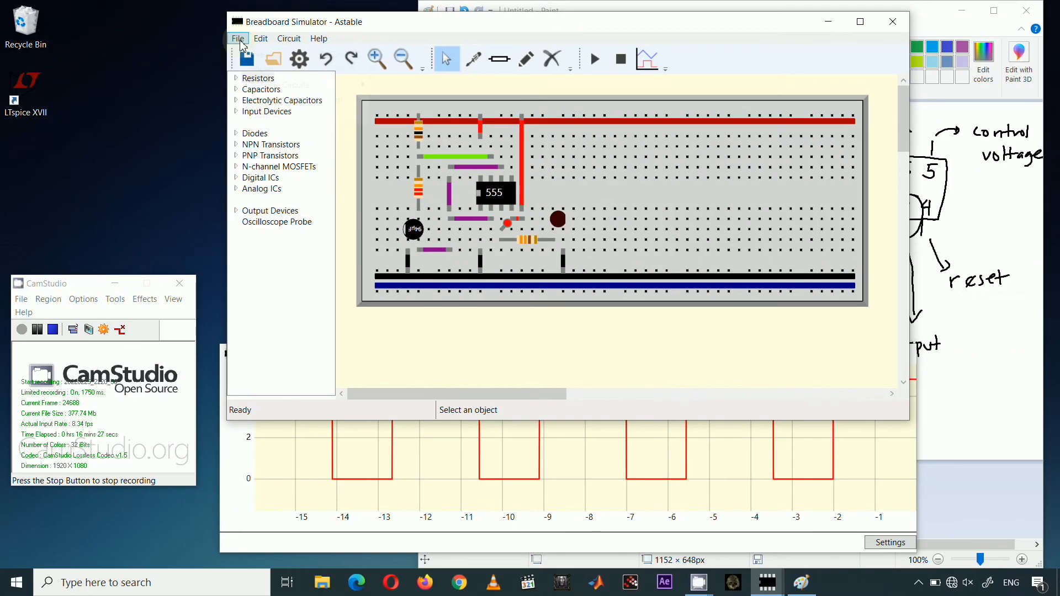
pyautogui.click(238, 38)
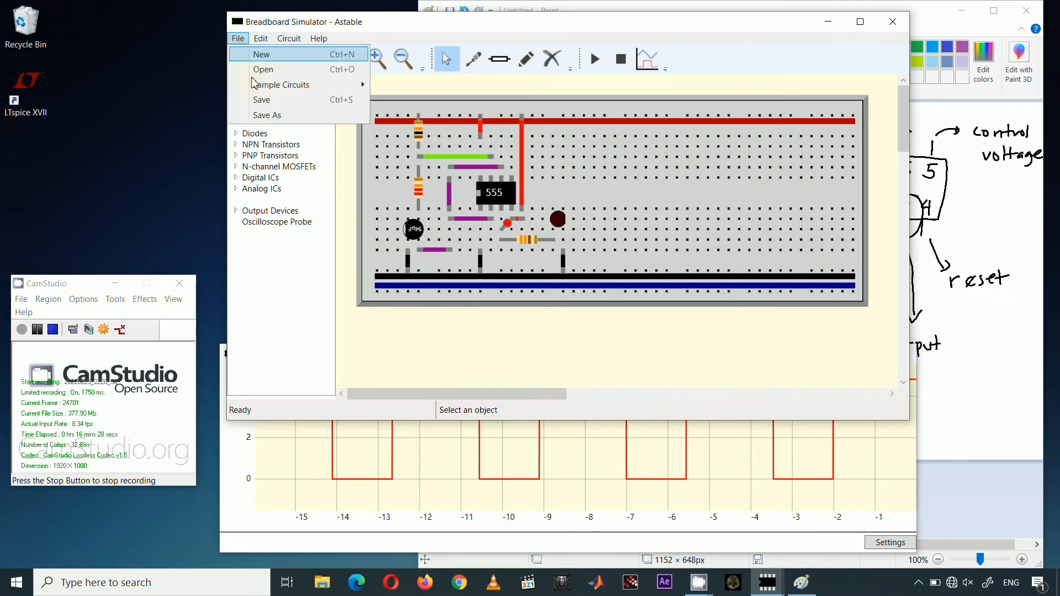
pyautogui.click(262, 117)
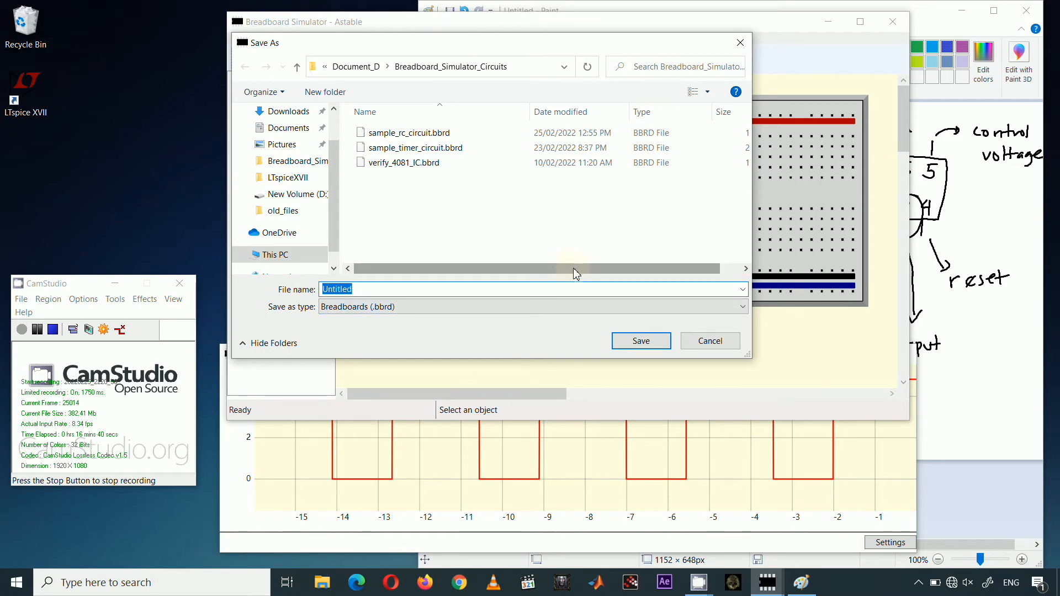
pyautogui.moveTo(662, 43); pyautogui.dragTo(647, 164)
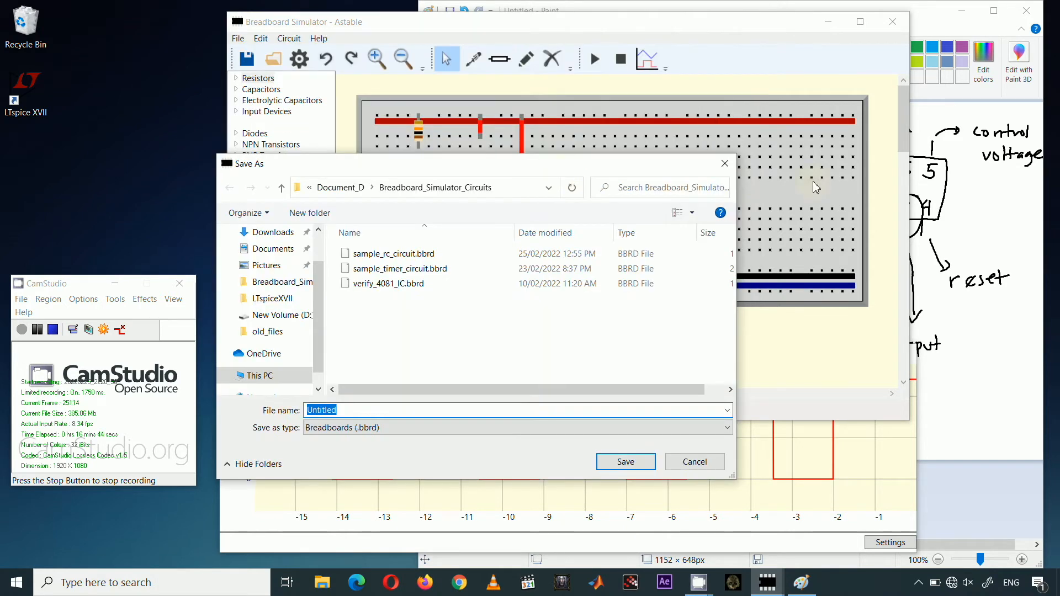
pyautogui.click(728, 168)
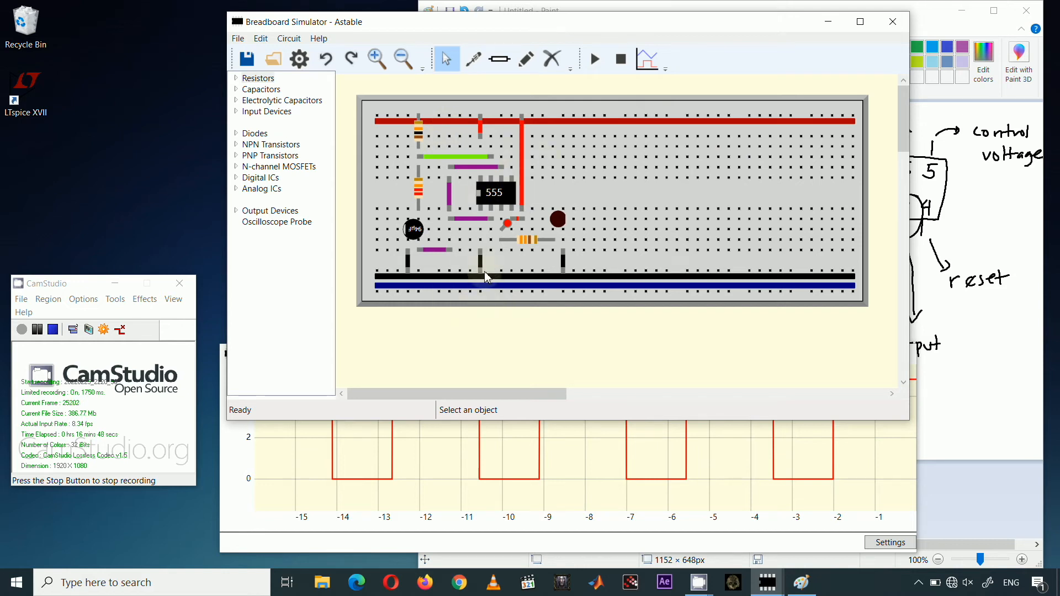
# - Save the modified circuit as cicuit01 in the Breadboard_Simulator_Circuits folder
pyautogui.click(238, 39)
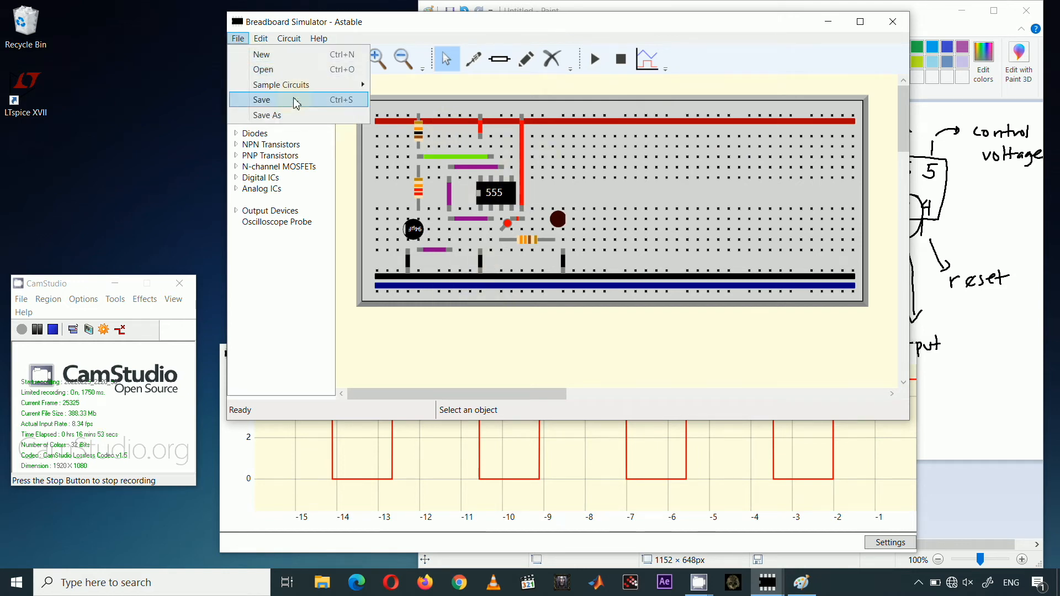
pyautogui.click(271, 100)
pyautogui.write('cicuit01')
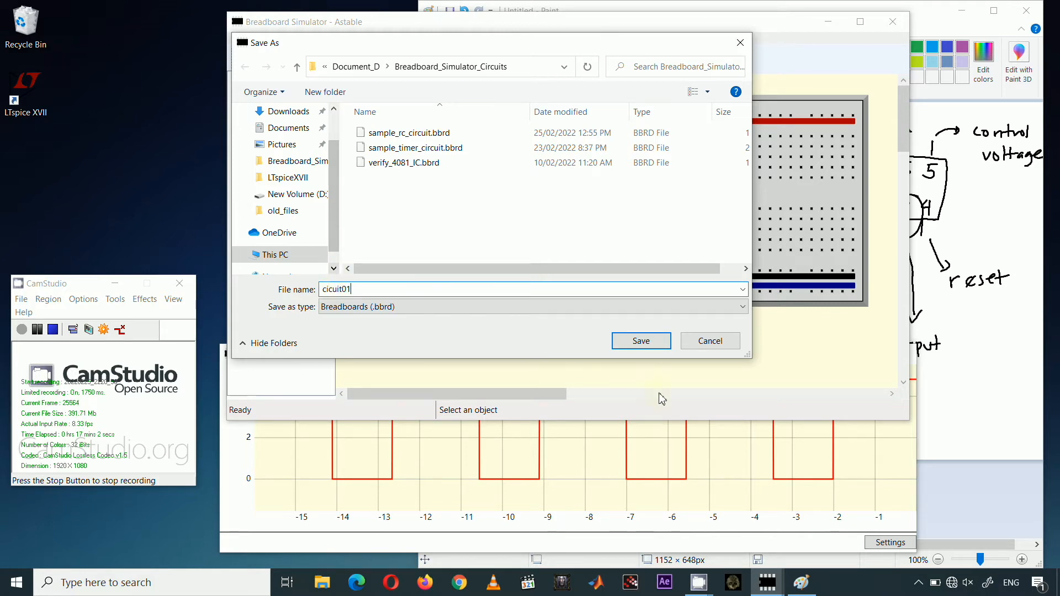
pyautogui.click(640, 340)
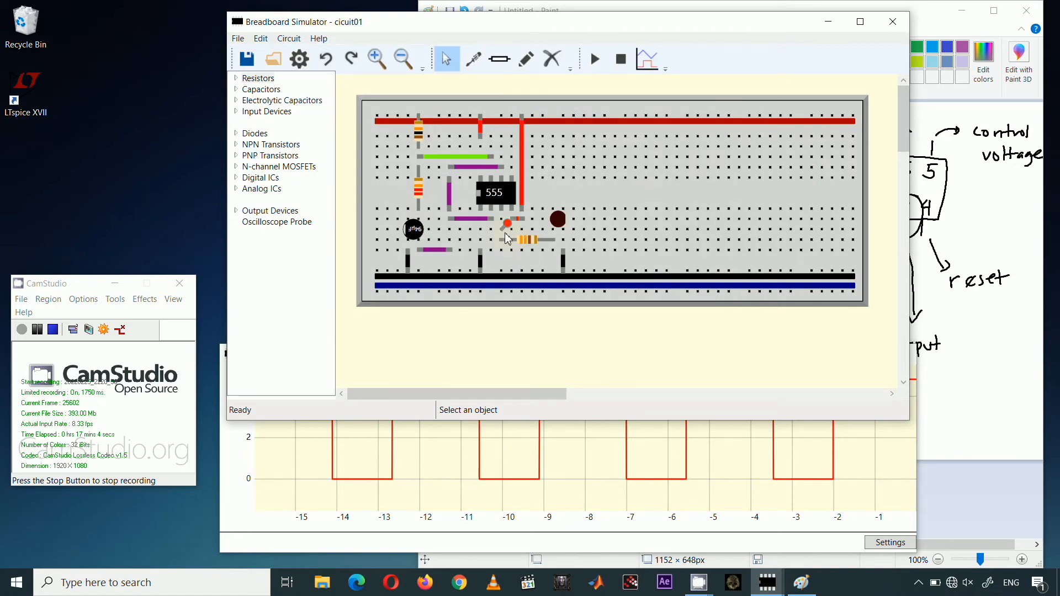
# - Set the resistance of the horizontal resistor below the LED to 1000 Ω
pyautogui.click(534, 241)
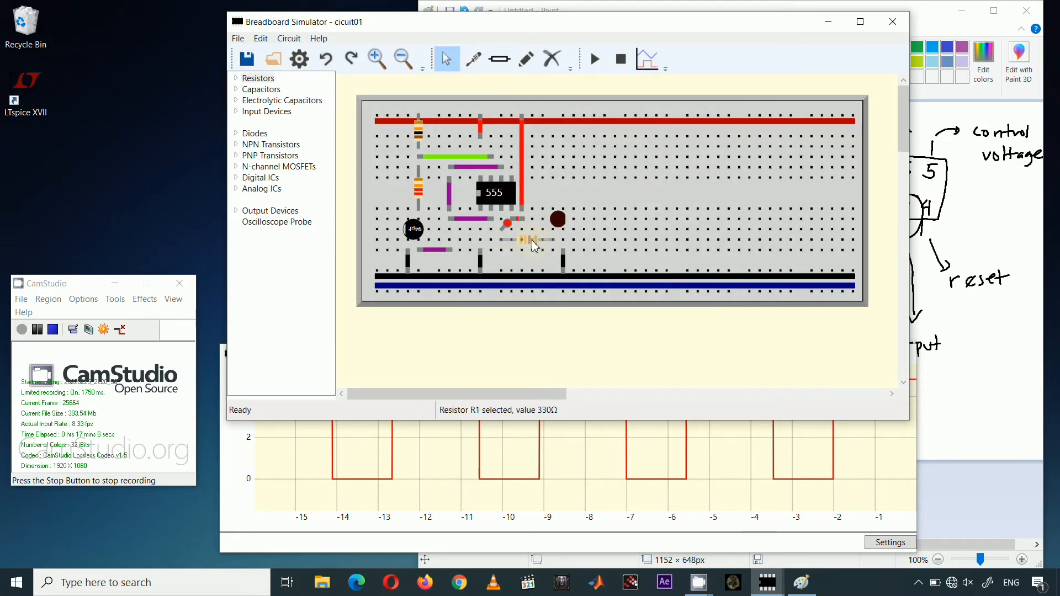
pyautogui.doubleClick(531, 240)
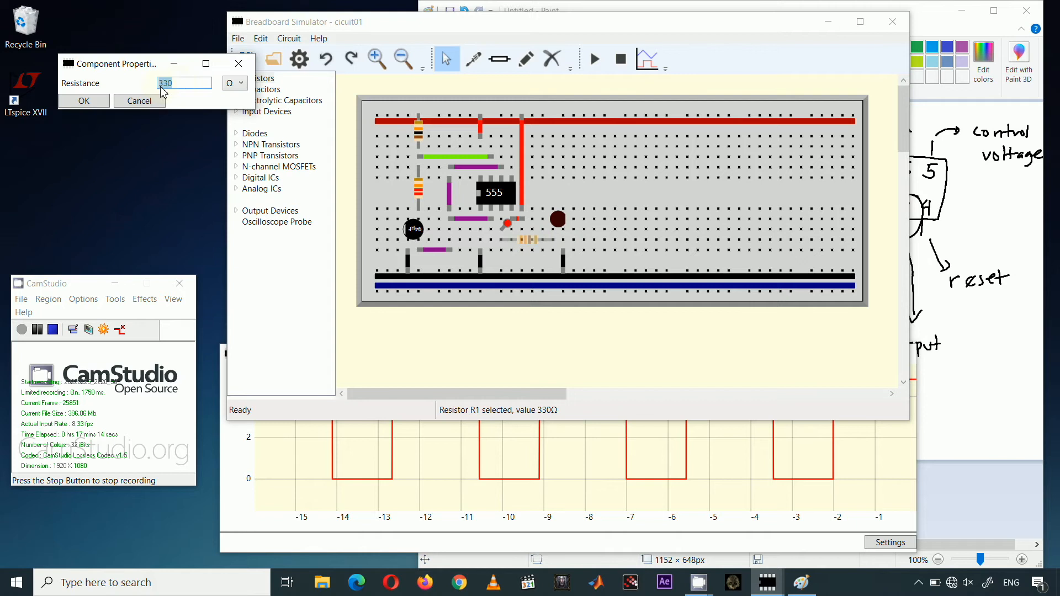
pyautogui.write('1000')
pyautogui.click(97, 102)
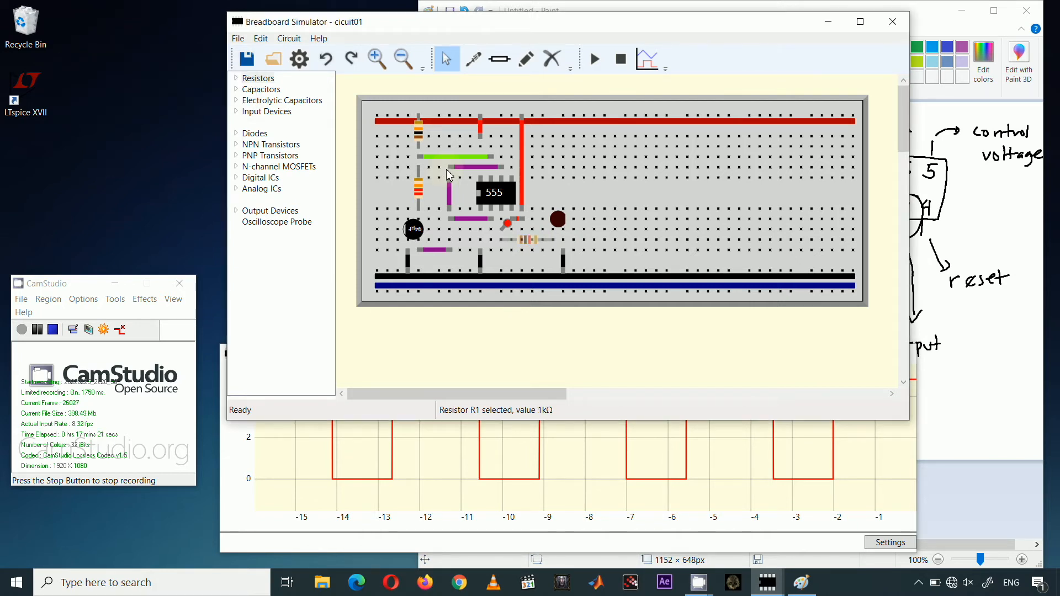
# - Save the circuit under the new name cicuit02 in the Breadboard_Simulator_Circuits folder
pyautogui.click(241, 40)
pyautogui.click(284, 114)
pyautogui.click(360, 291)
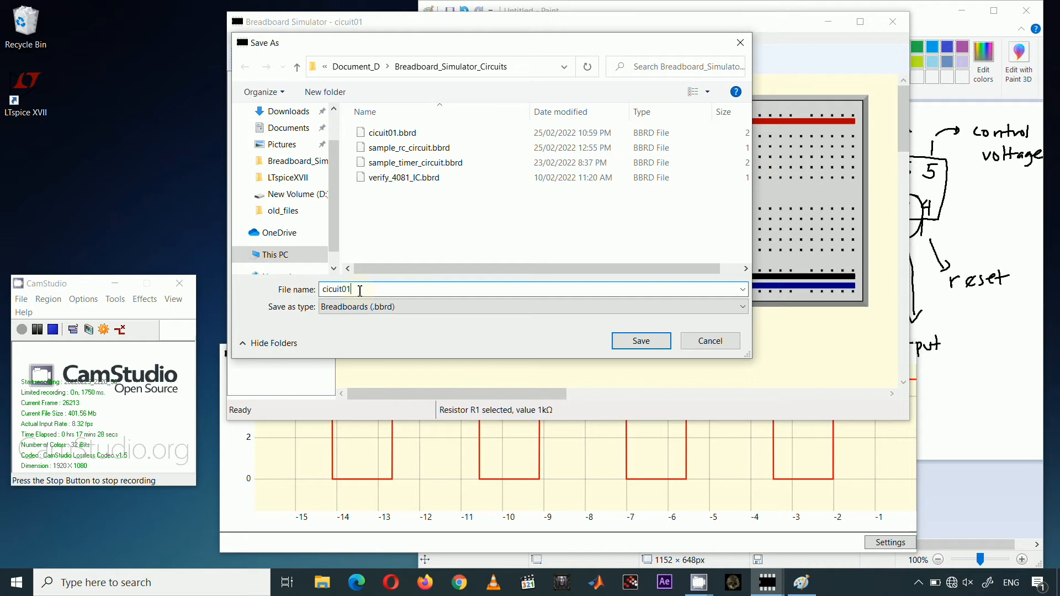
pyautogui.press('BackSpace')
pyautogui.write('2')
pyautogui.click(636, 341)
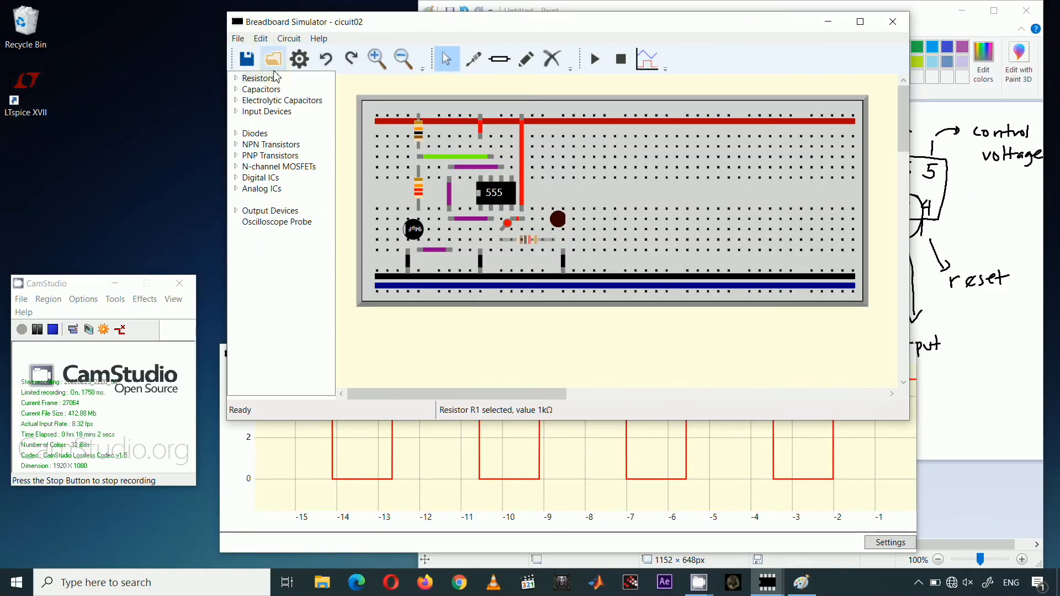
pyautogui.click(262, 40)
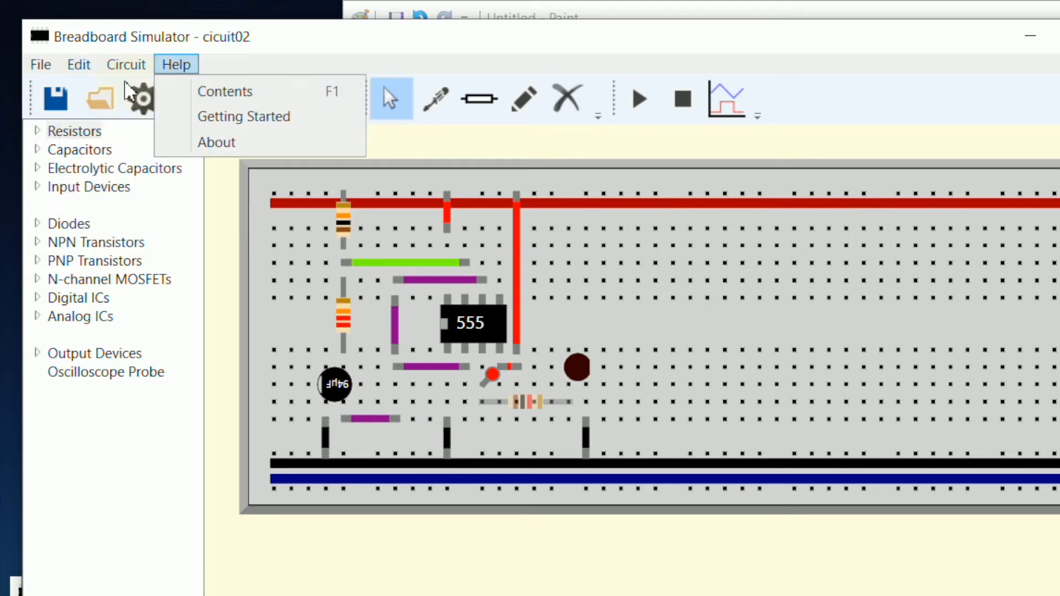
pyautogui.click(215, 396)
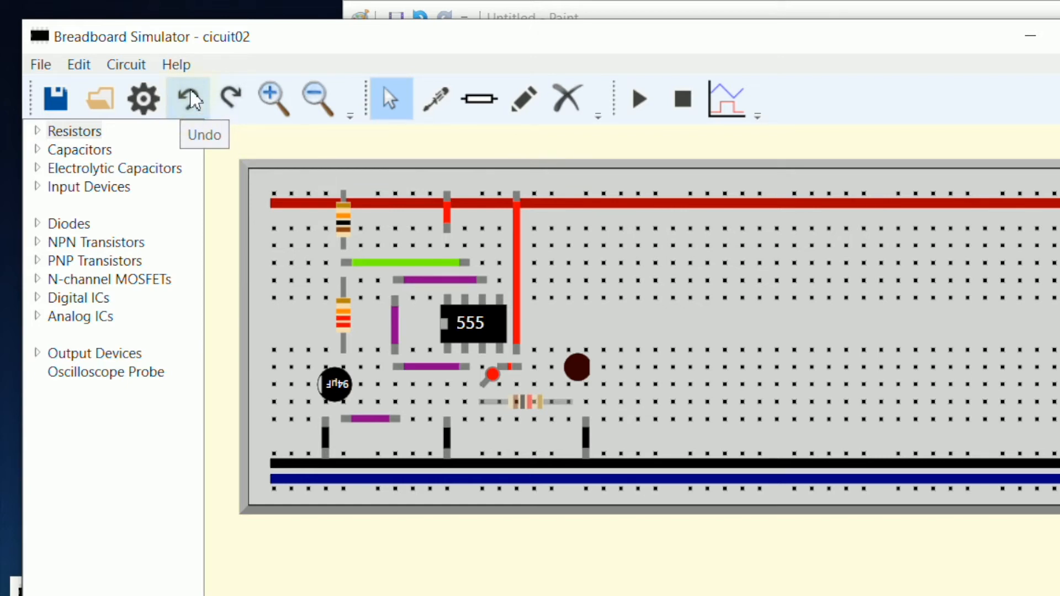
pyautogui.click(79, 64)
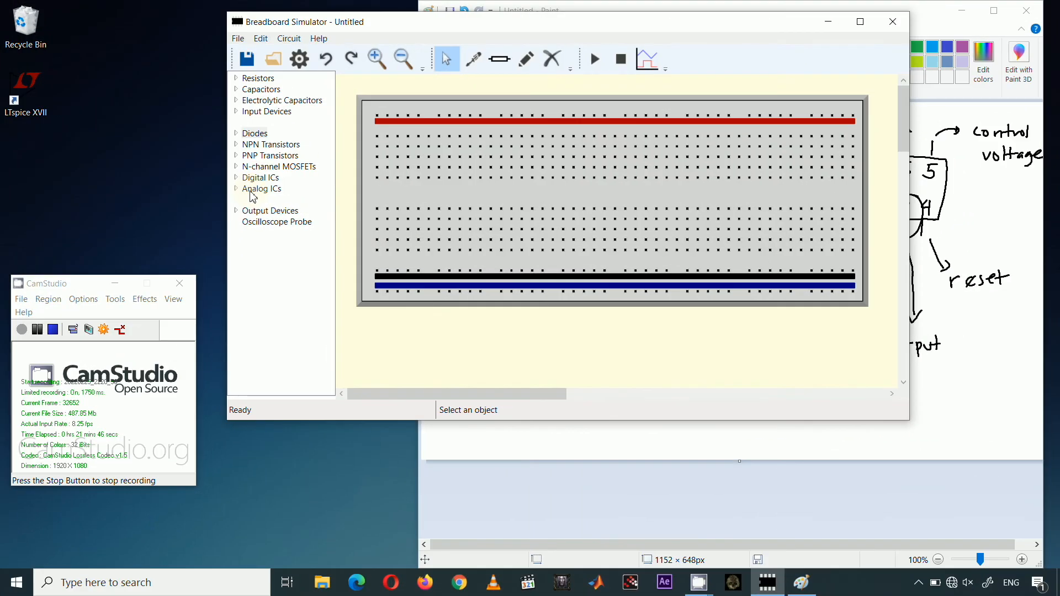
# - Place a 22kΩ resistor horizontally in the breadboard's upper terminal section, a few columns in from its start
pyautogui.click(237, 81)
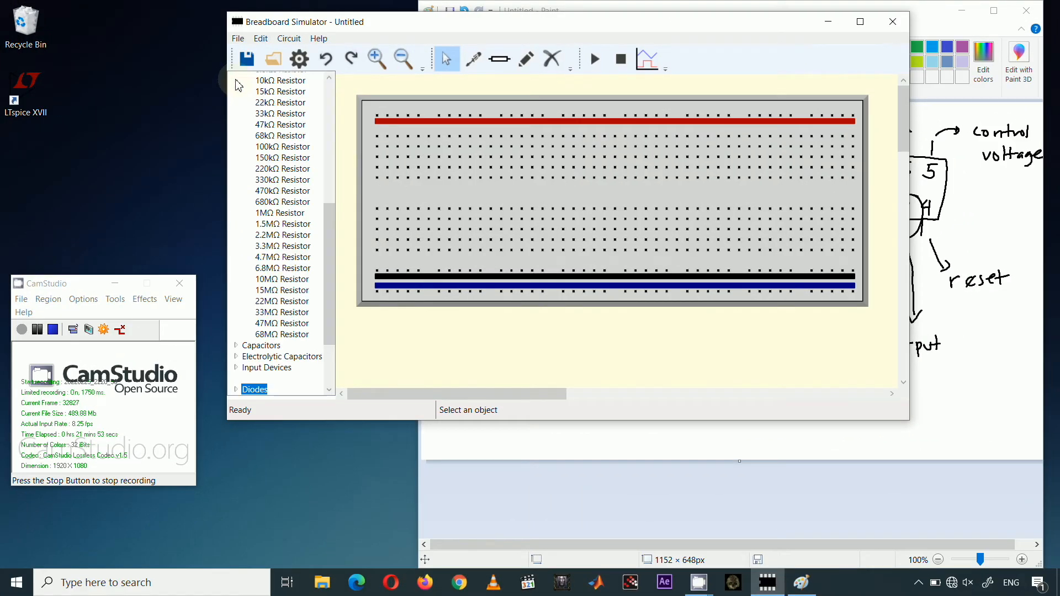
pyautogui.click(280, 102)
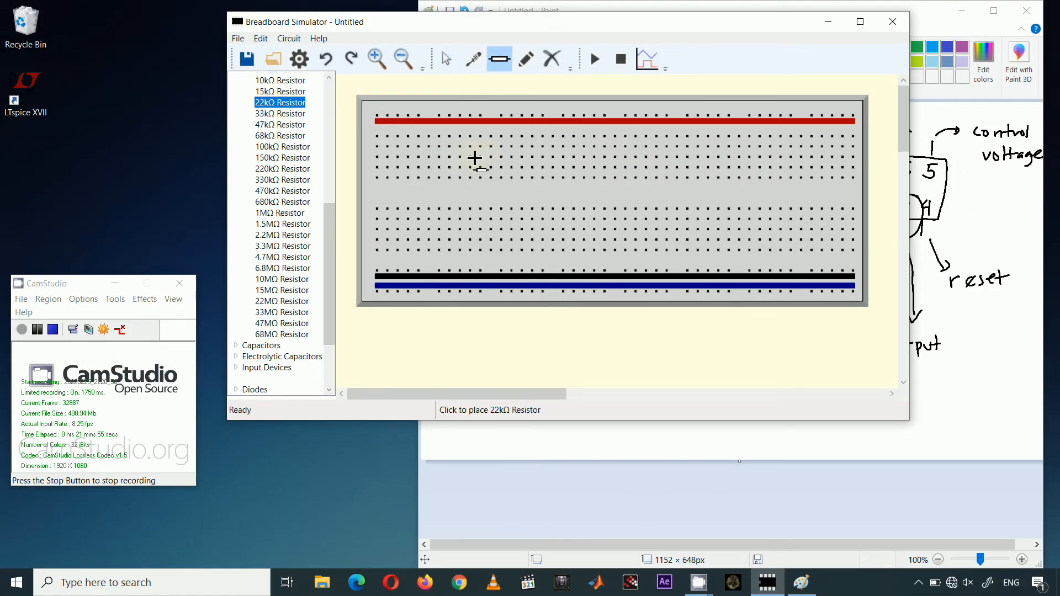
pyautogui.click(471, 157)
pyautogui.click(533, 157)
pyautogui.scroll(8, 276, 121)
pyautogui.click(237, 80)
# - Place a diode horizontally in the upper section's lowest row, starting in the same column as the 22kΩ resistor's far end
pyautogui.click(237, 89)
pyautogui.click(236, 90)
pyautogui.click(236, 134)
pyautogui.click(269, 155)
pyautogui.click(532, 178)
pyautogui.click(583, 178)
pyautogui.click(235, 134)
# - Wire the resistor's free end to the red supply rail and the diode's free end to the black ground rail
pyautogui.click(526, 58)
pyautogui.click(469, 116)
pyautogui.click(470, 147)
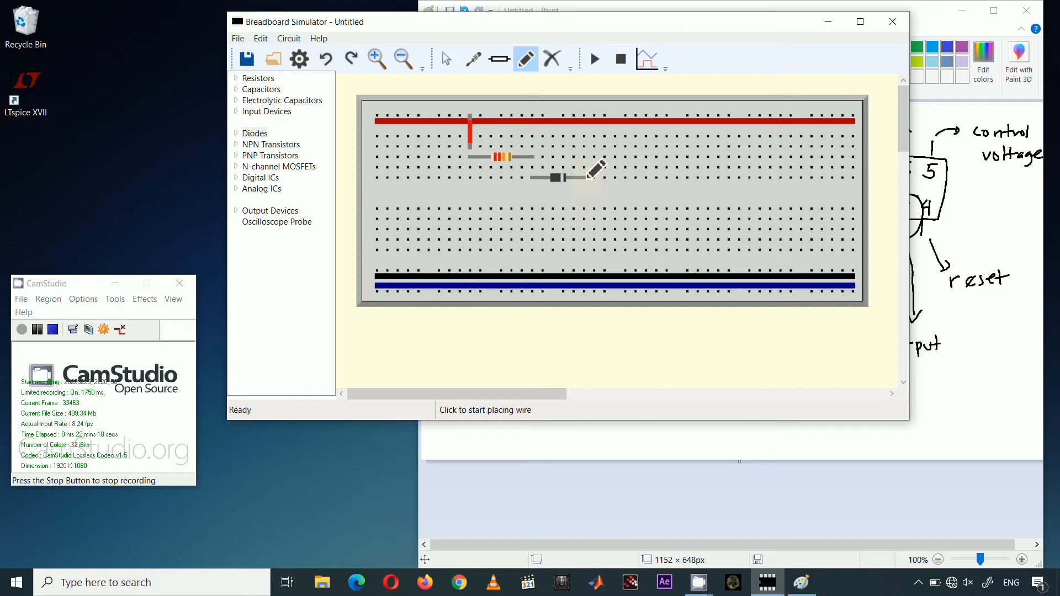
pyautogui.click(584, 168)
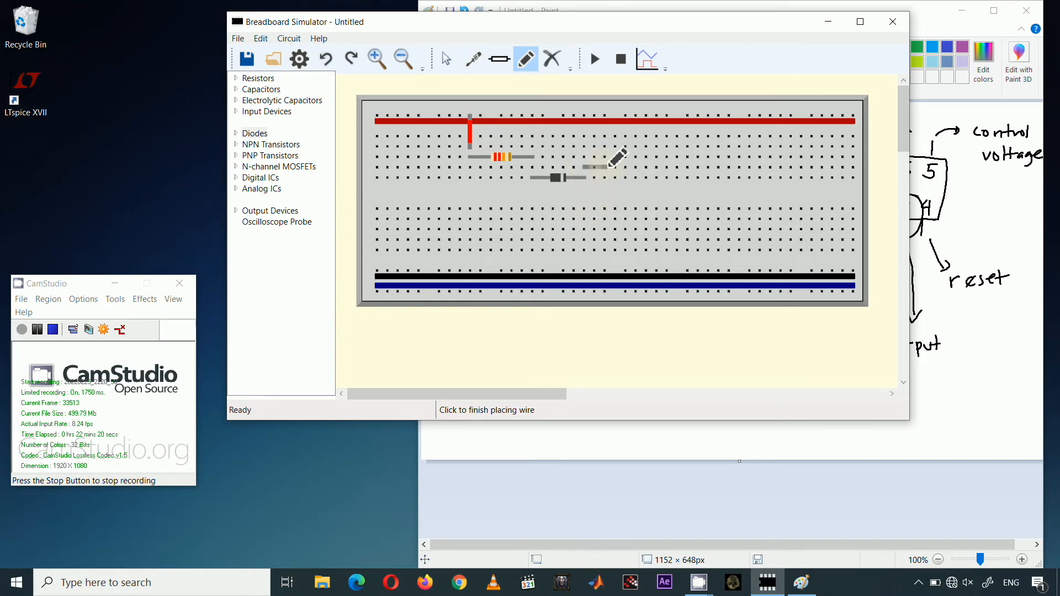
pyautogui.click(605, 167)
pyautogui.click(605, 177)
pyautogui.click(605, 270)
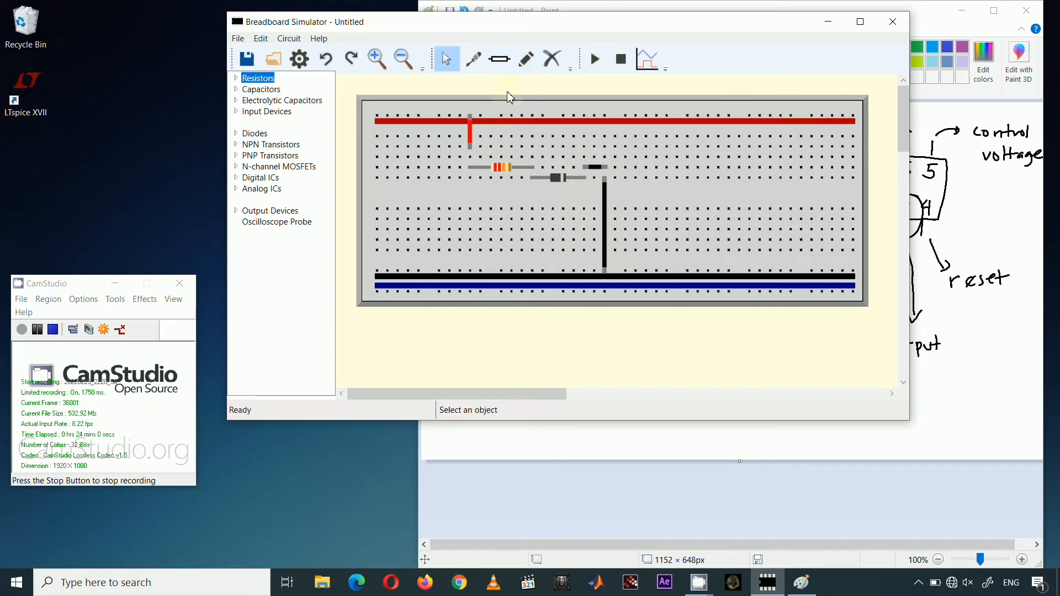
# - Extend the circuit with two horizontal wires, one continuing from the ground wire's column and the second from the first one's end
pyautogui.click(526, 58)
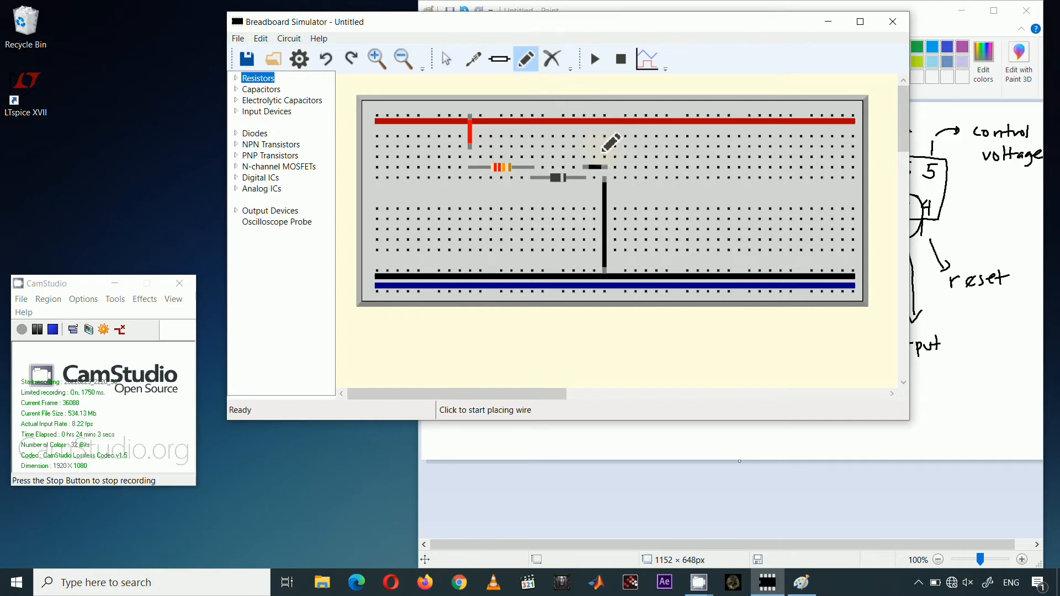
pyautogui.click(604, 147)
pyautogui.click(701, 146)
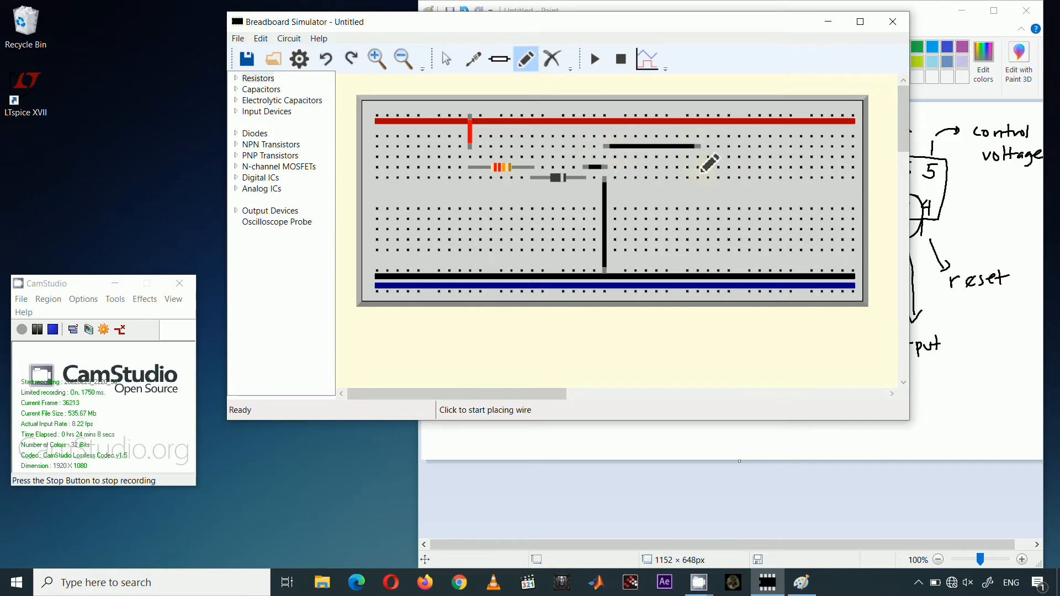
pyautogui.click(699, 167)
pyautogui.click(784, 166)
# - Undo the last wire placement and redo it
pyautogui.click(328, 62)
pyautogui.click(269, 40)
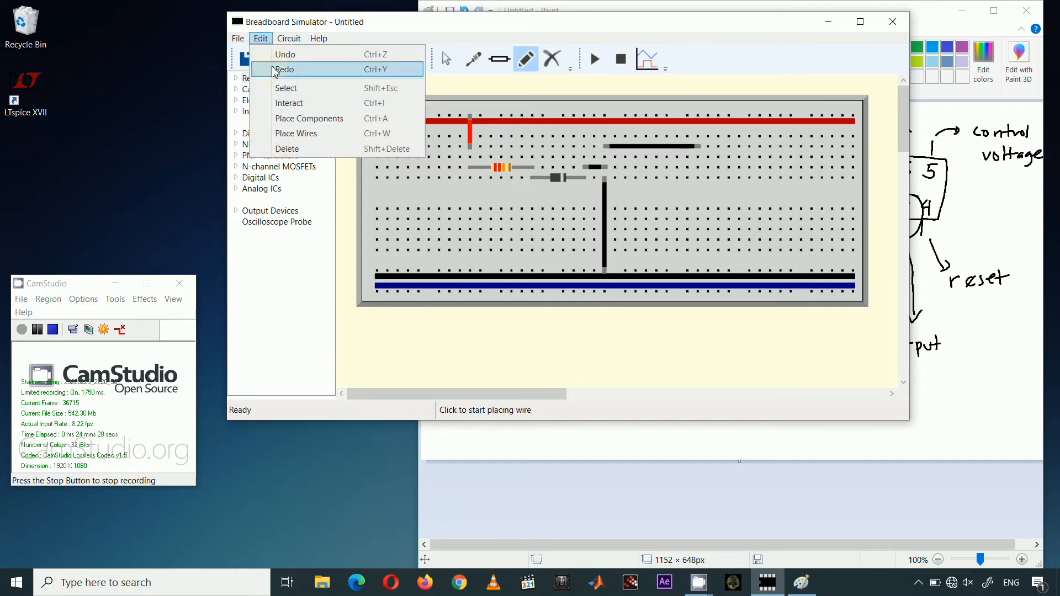
pyautogui.click(391, 28)
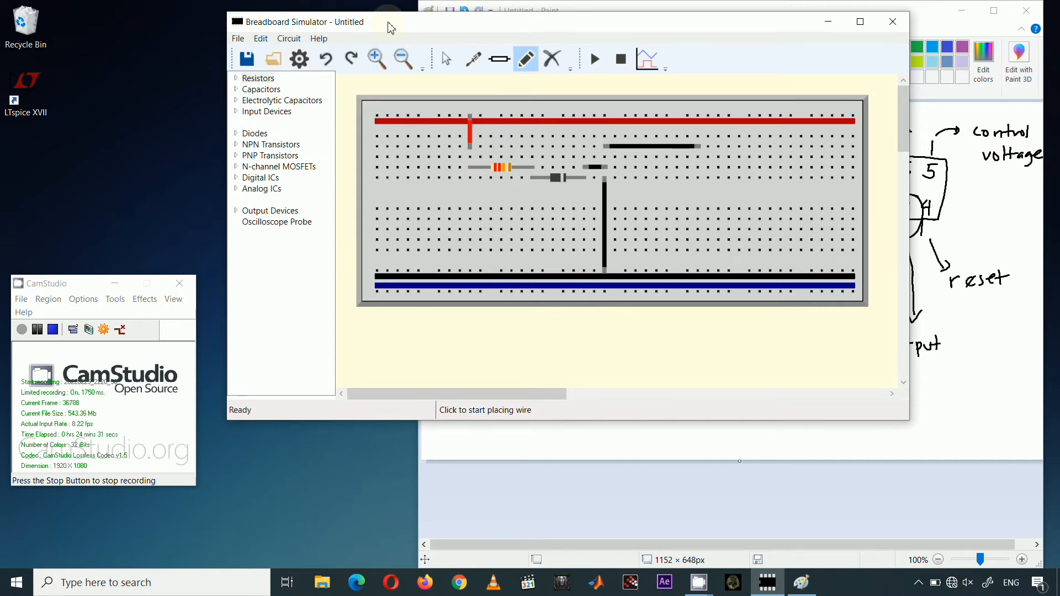
pyautogui.click(361, 66)
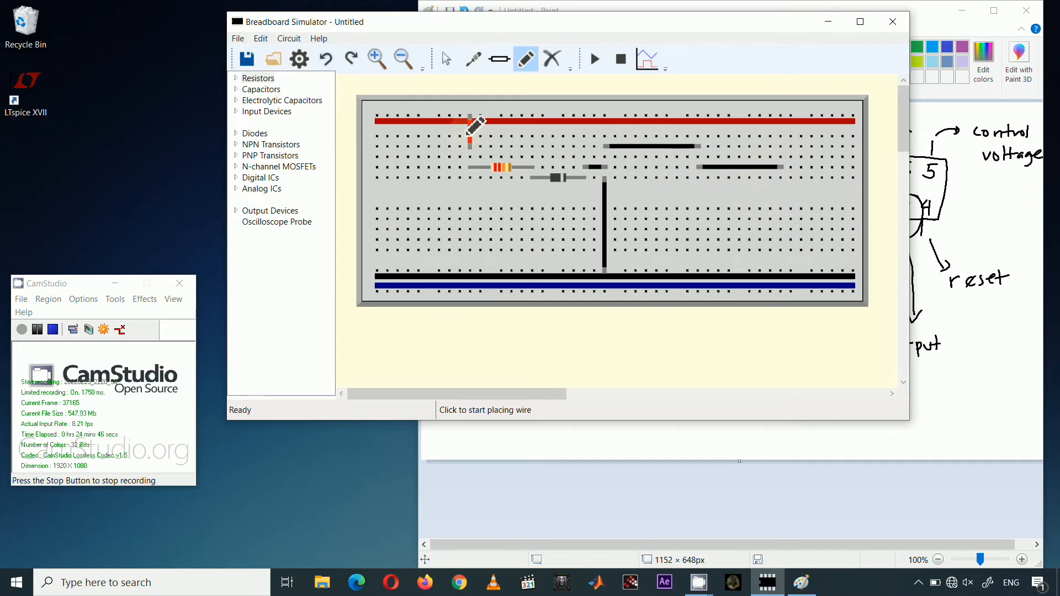
pyautogui.click(263, 43)
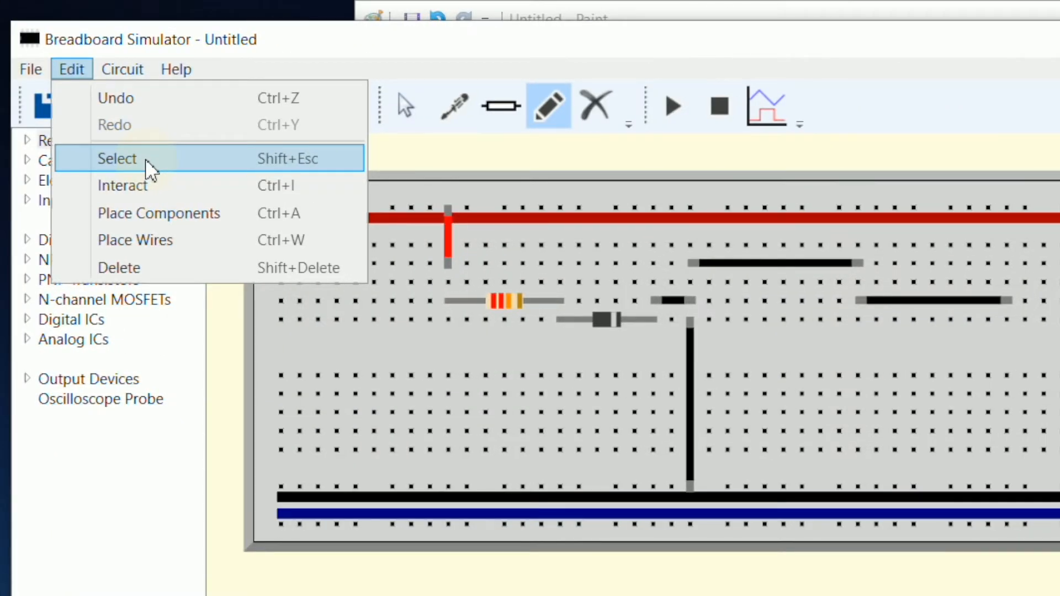
pyautogui.click(418, 69)
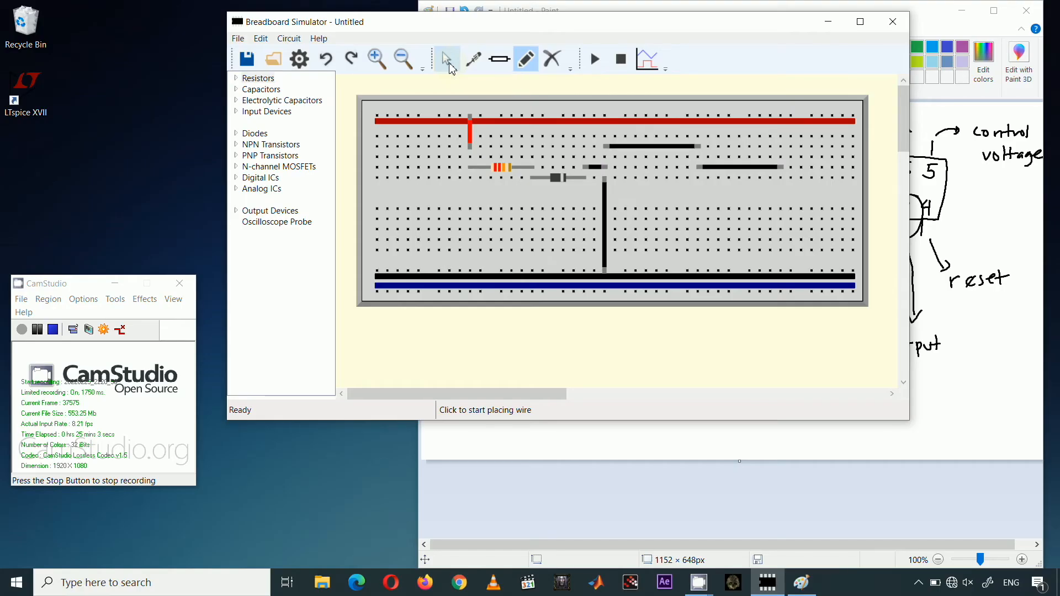
# - Move the 22kΩ resistor to the breadboard's lower section and back to its original row beside the diode
pyautogui.click(449, 61)
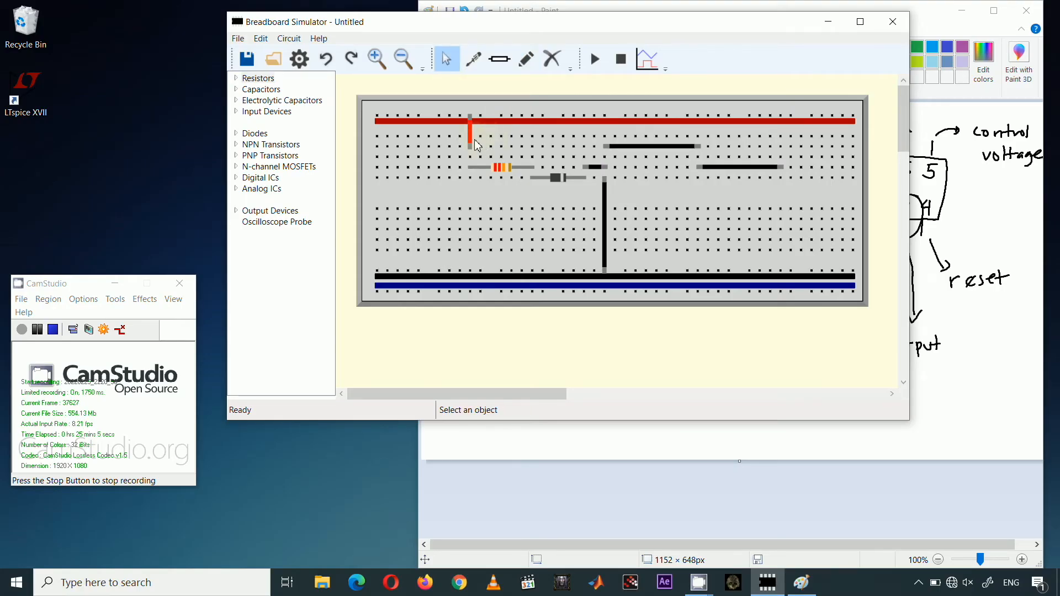
pyautogui.moveTo(511, 178); pyautogui.dragTo(459, 233)
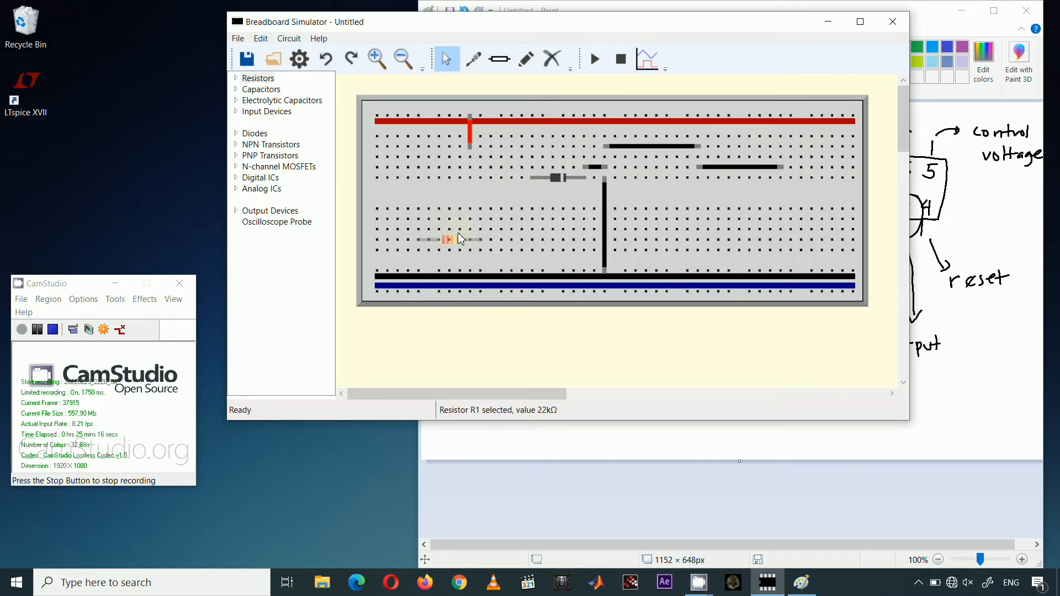
pyautogui.moveTo(433, 146); pyautogui.dragTo(511, 167)
pyautogui.click(617, 147)
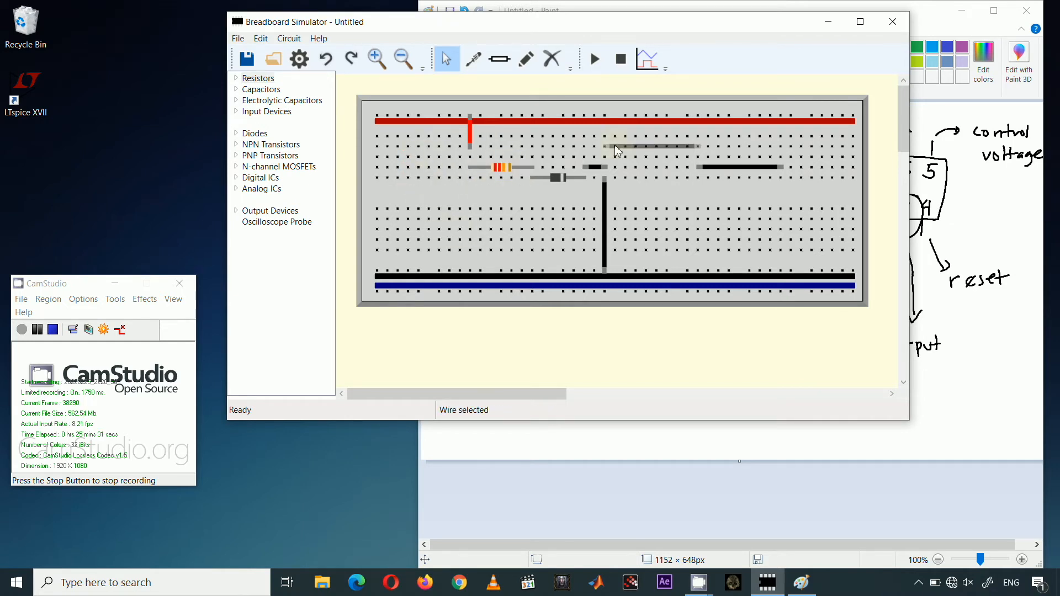
pyautogui.click(654, 191)
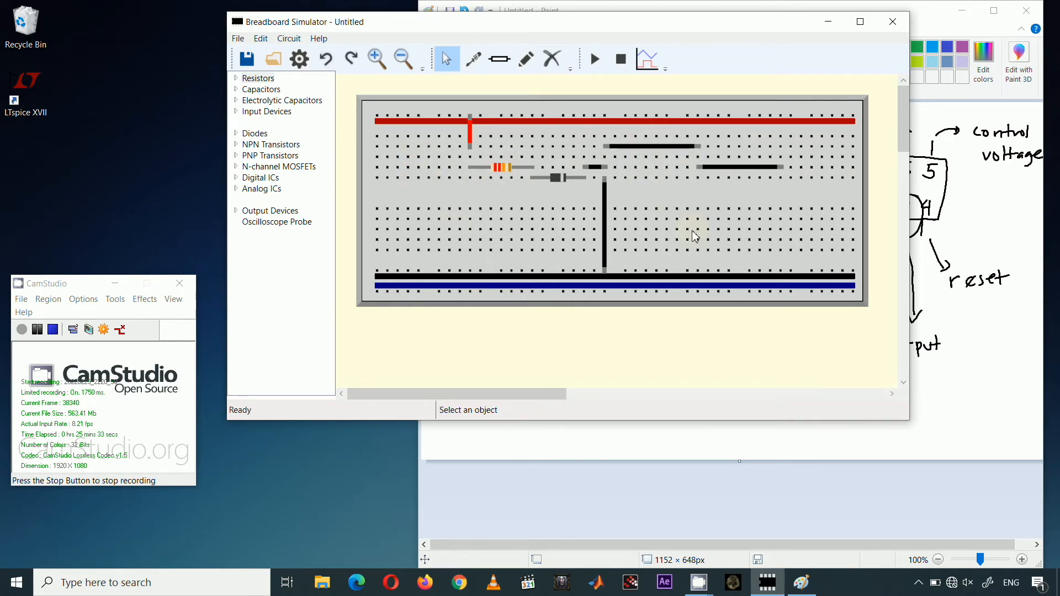
# - Delete the black horizontal wire above the diode's ground wire and place a shorter horizontal wire in the same row
pyautogui.click(554, 59)
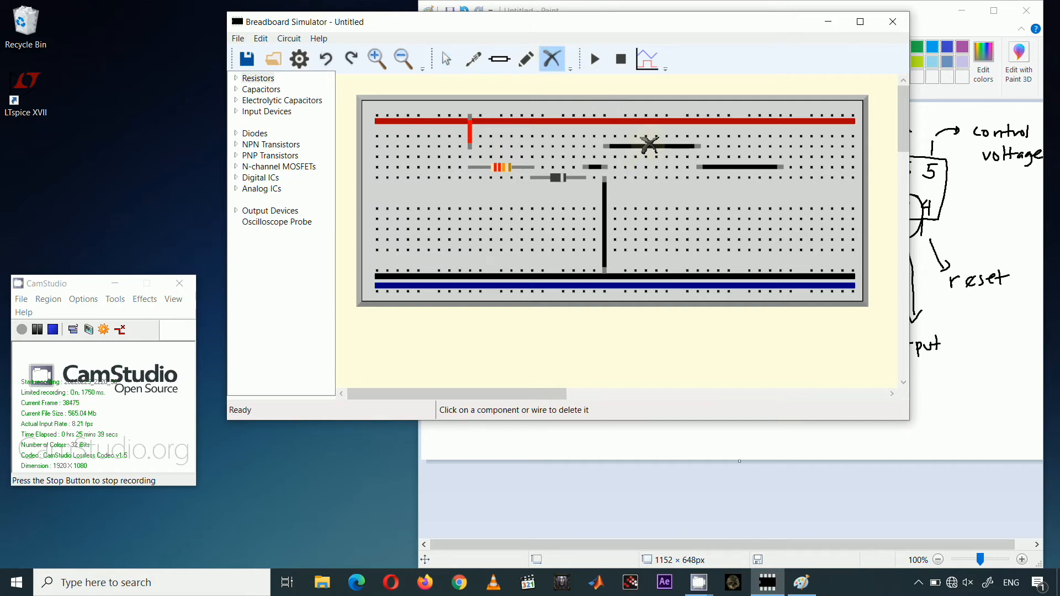
pyautogui.click(649, 147)
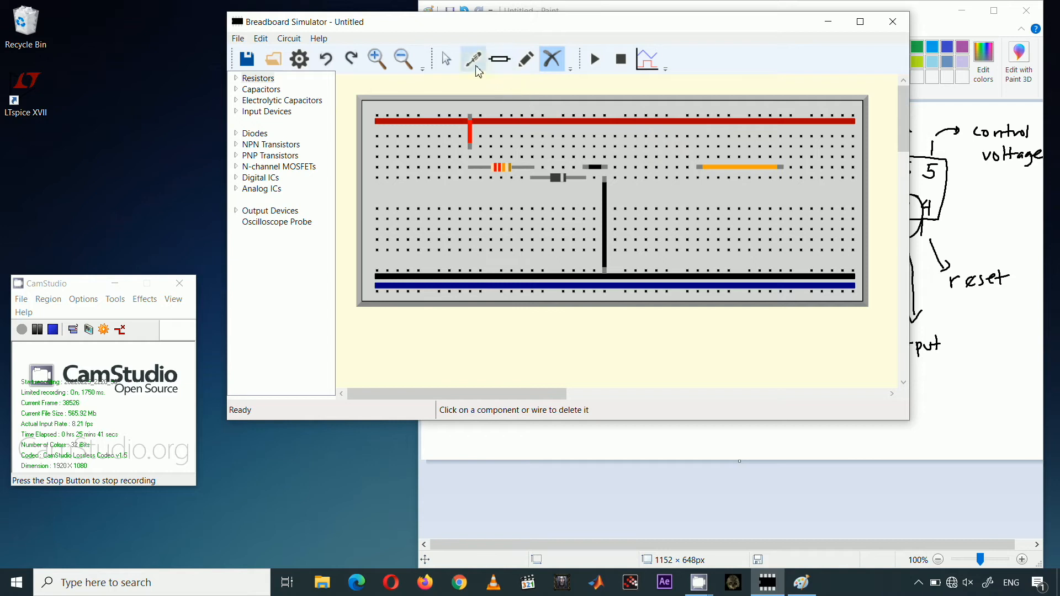
pyautogui.click(446, 59)
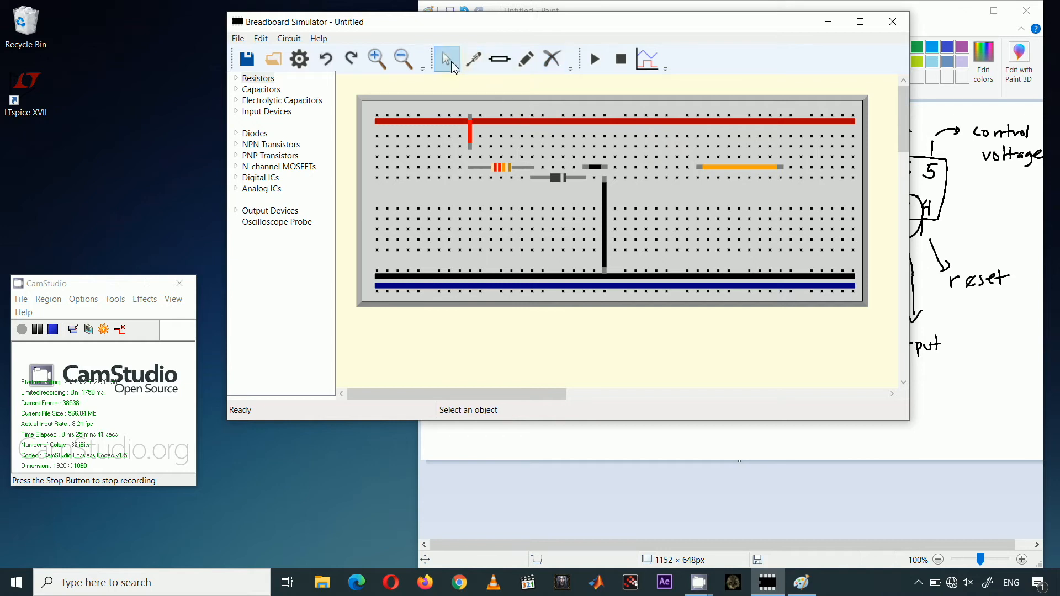
pyautogui.click(528, 61)
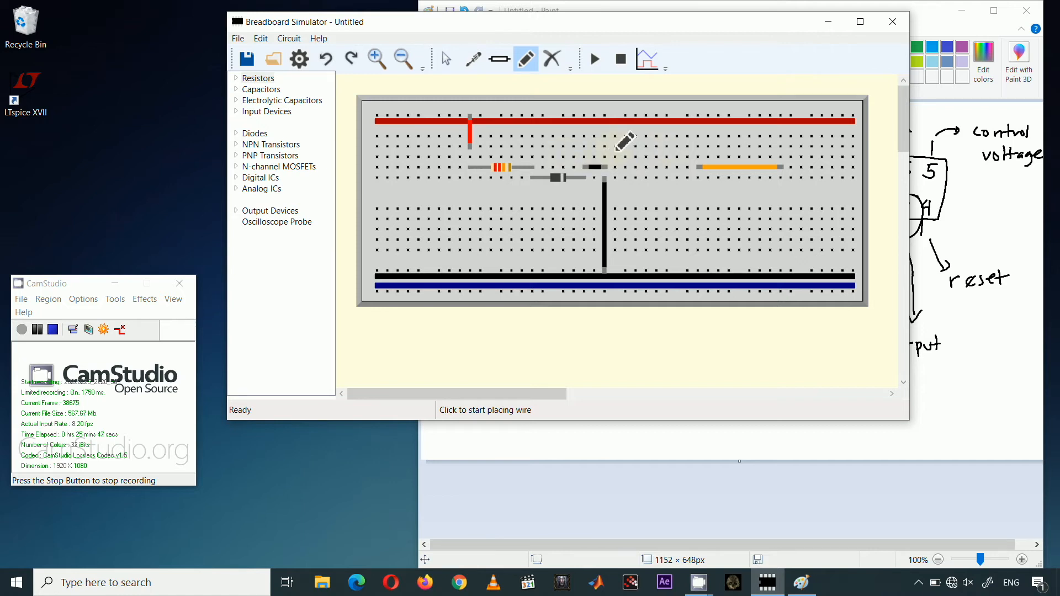
pyautogui.click(615, 147)
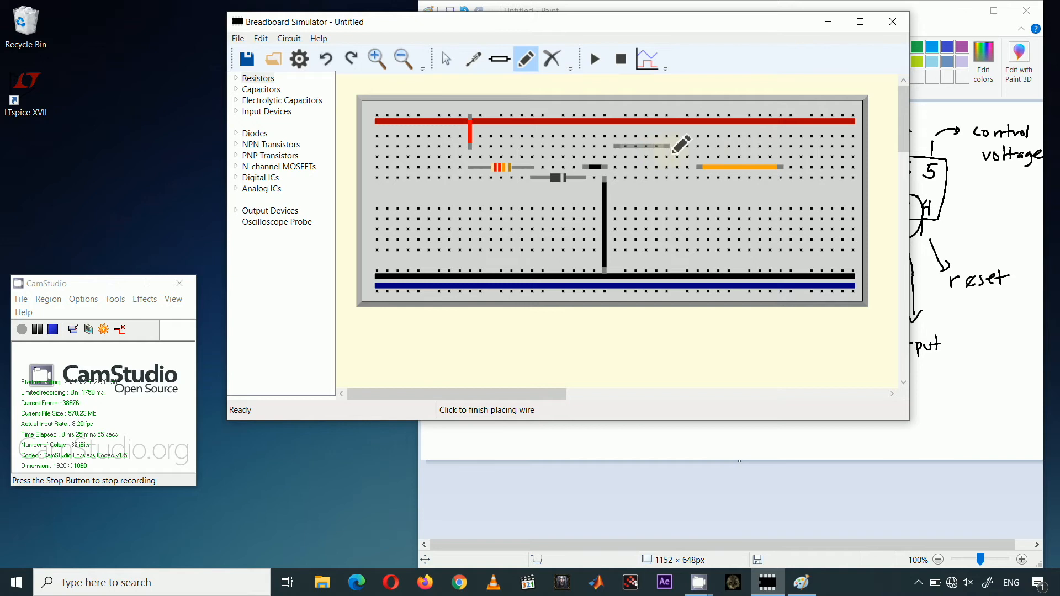
pyautogui.click(691, 146)
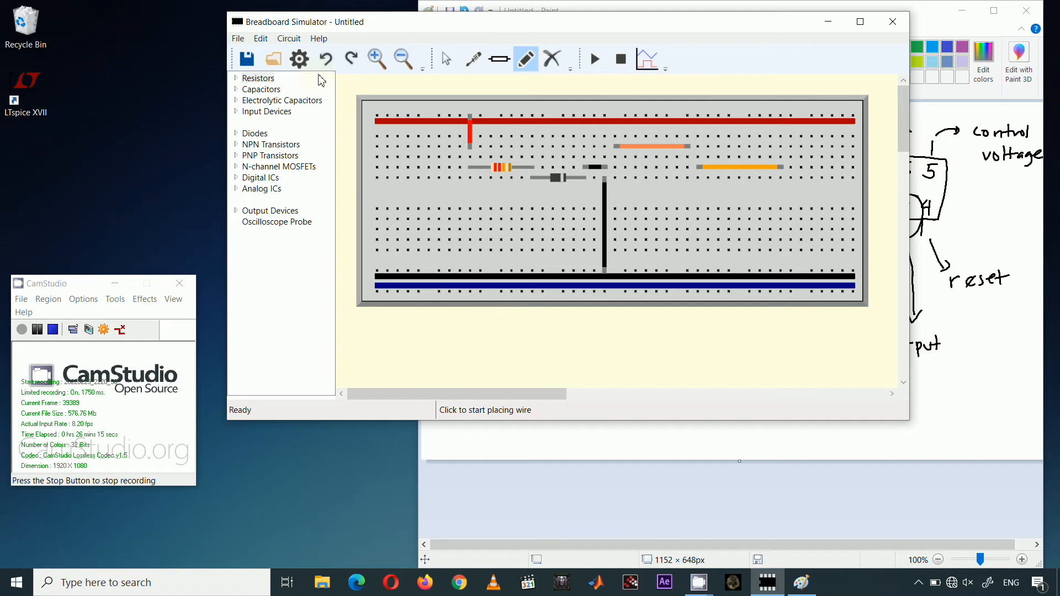
# - Run the simulation in Interact mode and probe the resistor's pin, the red supply wire and the short black wire
pyautogui.click(263, 40)
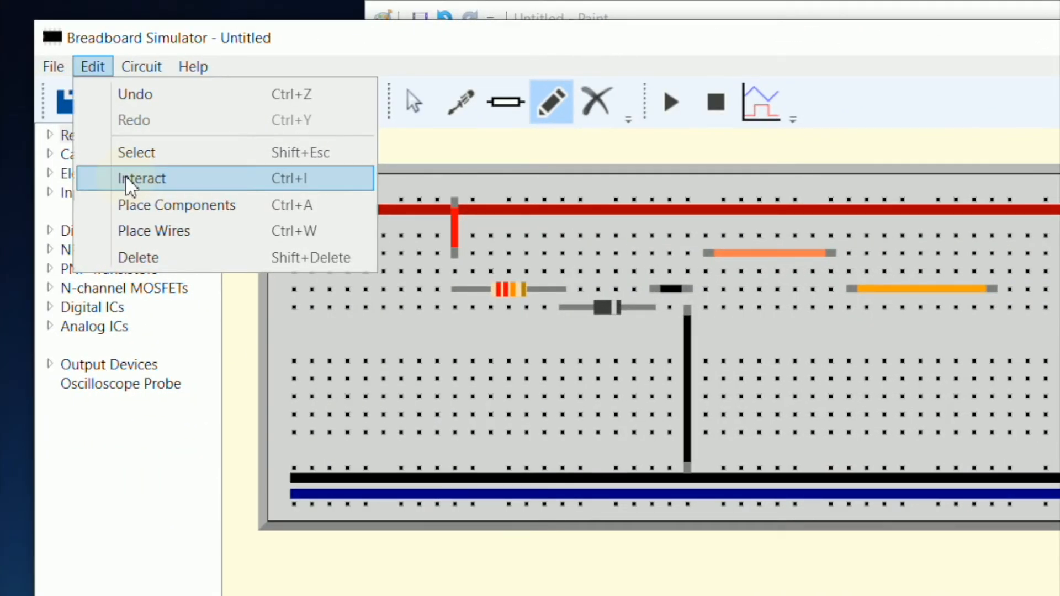
pyautogui.press('Escape')
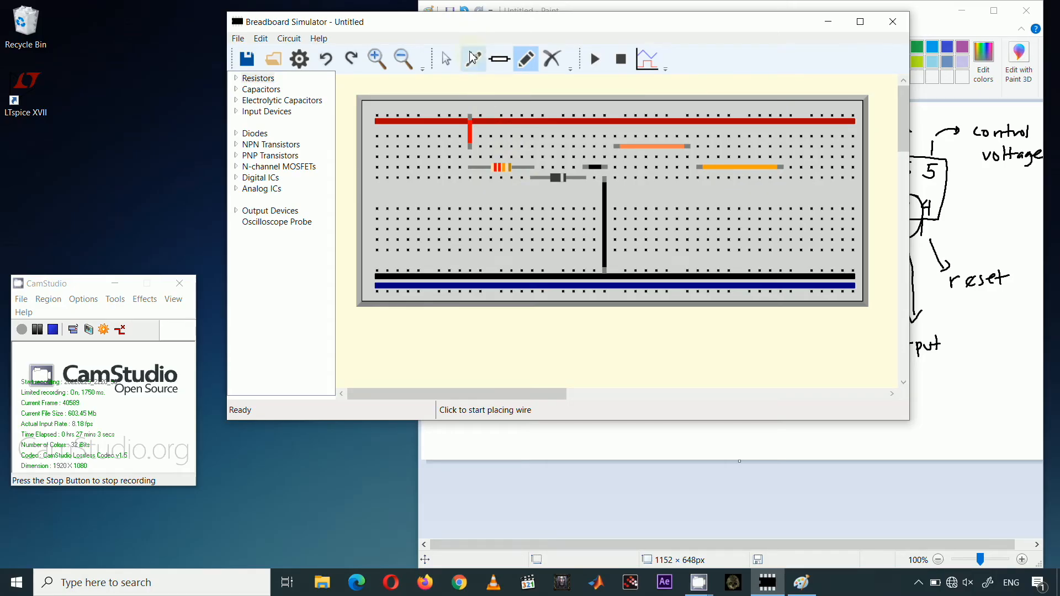
pyautogui.click(474, 58)
pyautogui.click(597, 64)
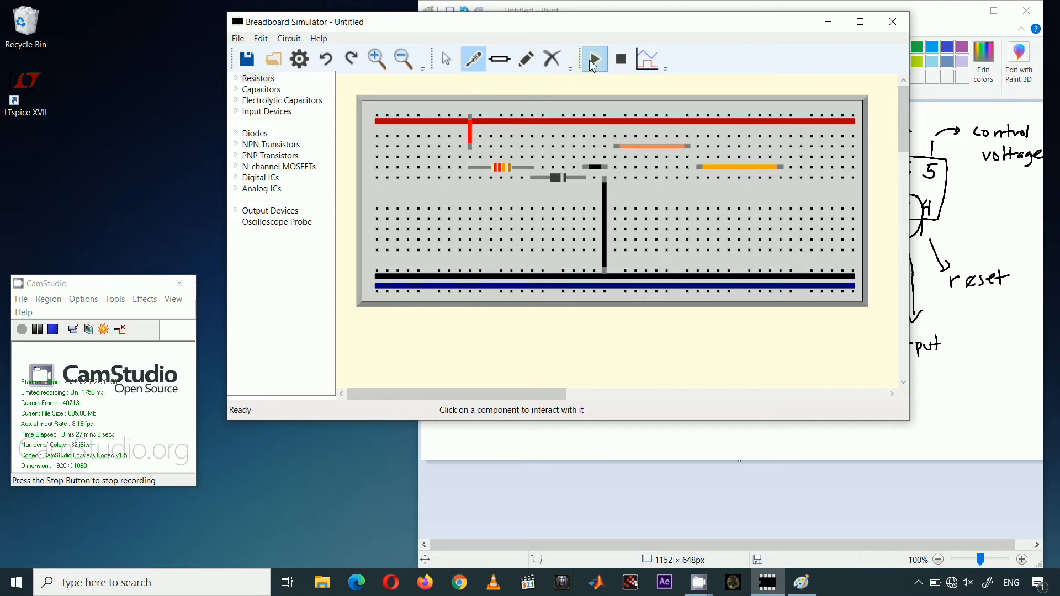
pyautogui.moveTo(482, 171)
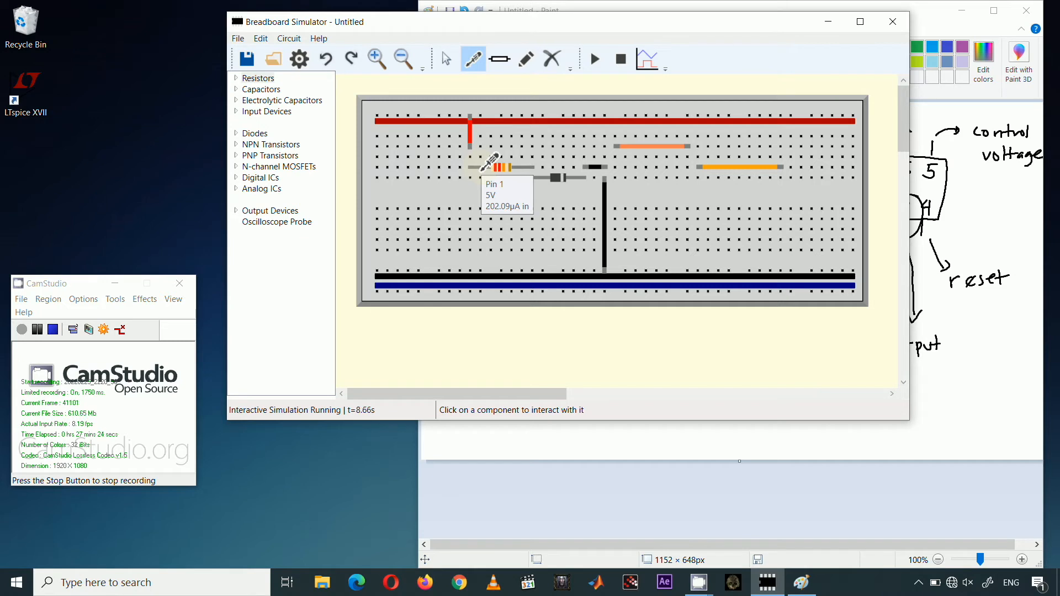
pyautogui.moveTo(471, 134)
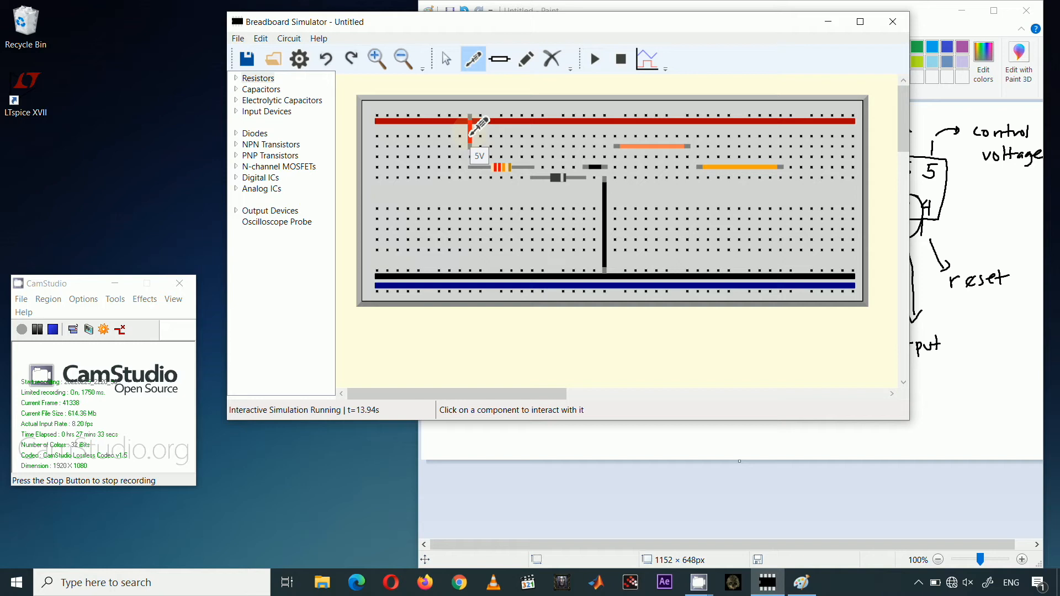
pyautogui.moveTo(599, 168)
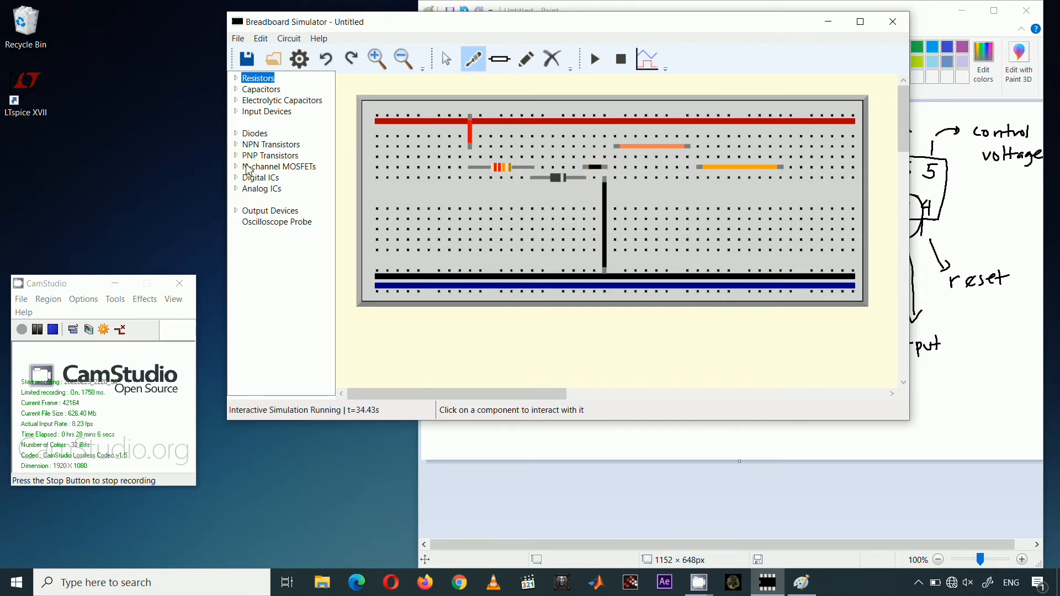
# - Place a 10k potentiometer in the breadboard's lower section and show its adjustment slider in Interact mode
pyautogui.click(236, 111)
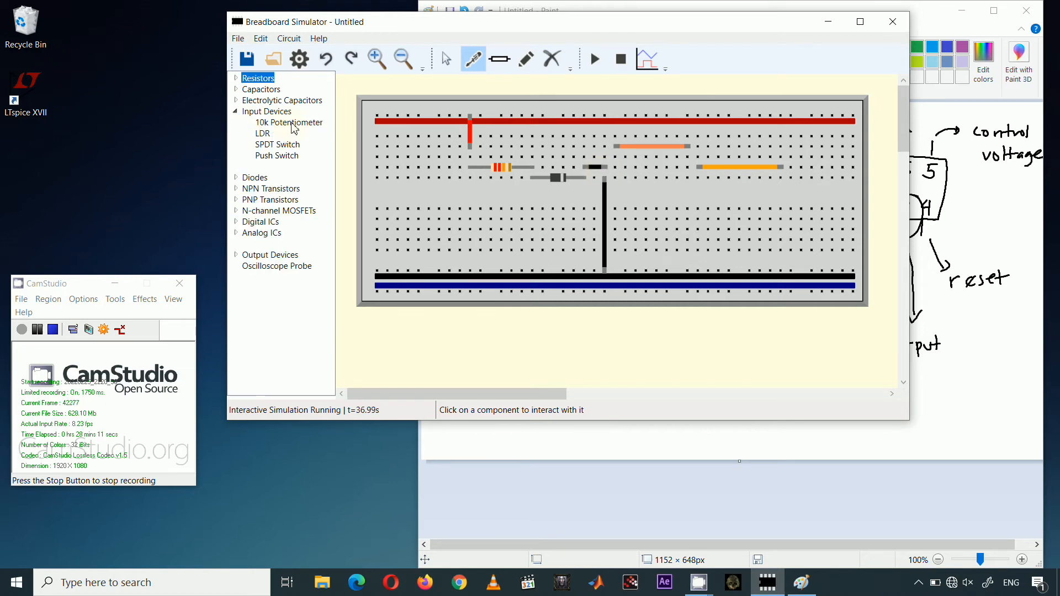
pyautogui.click(292, 124)
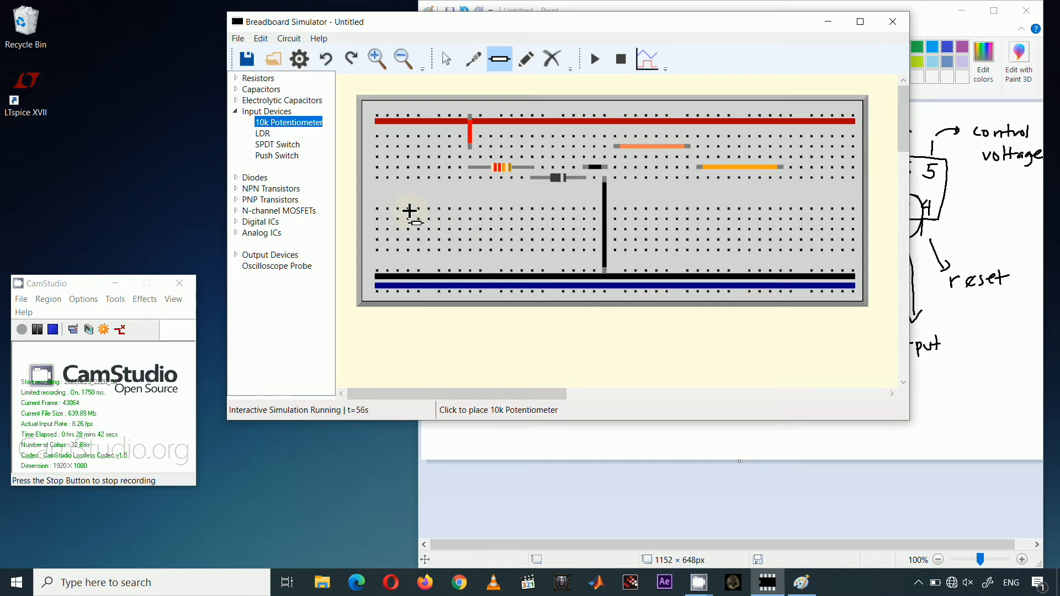
pyautogui.click(409, 221)
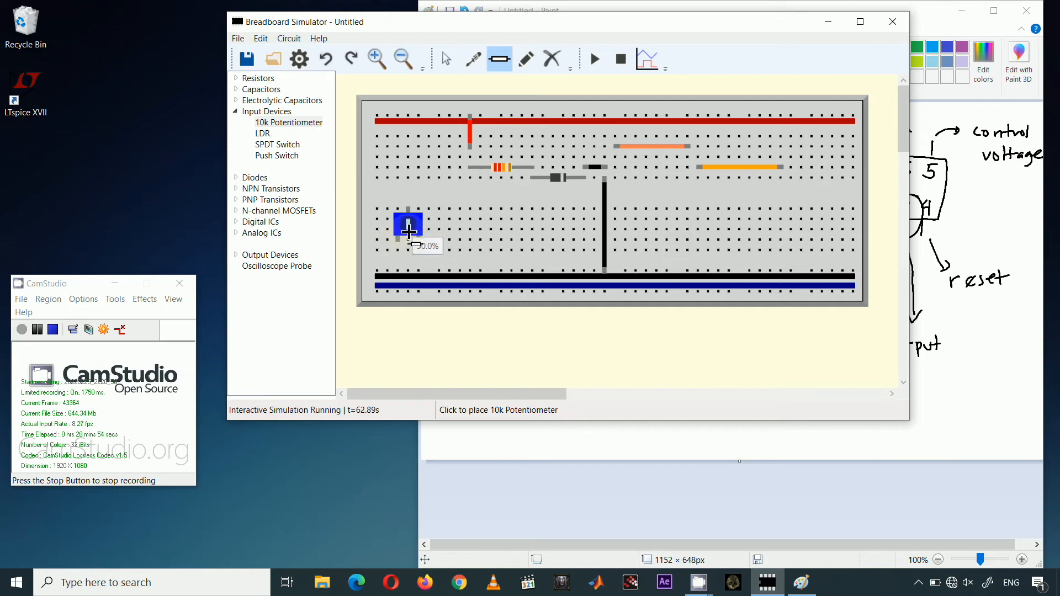
pyautogui.click(474, 62)
pyautogui.click(412, 223)
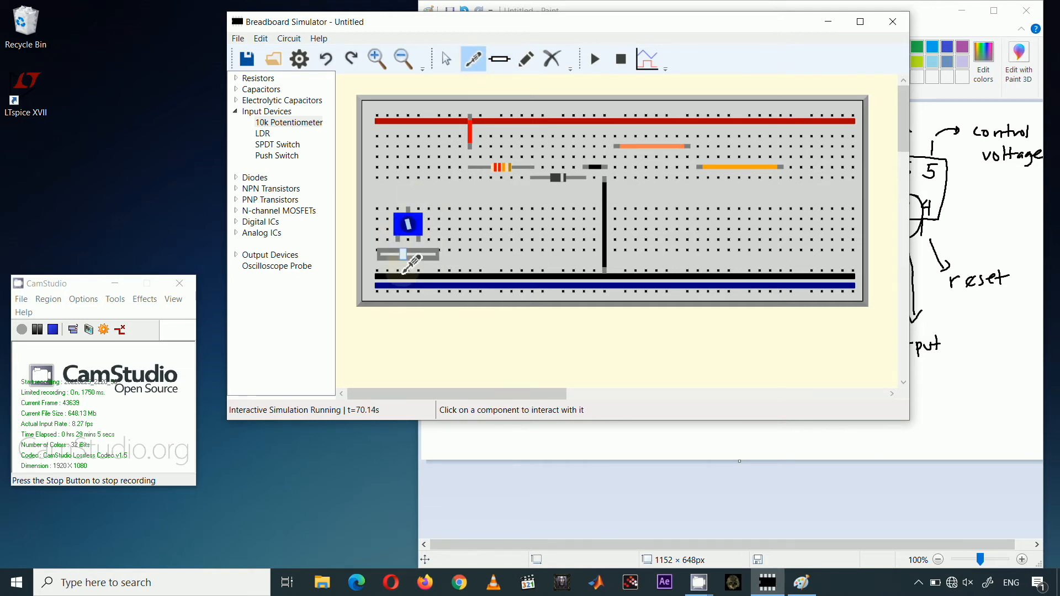
# - Place a push switch beside the potentiometer and operate its button in Interact mode
pyautogui.click(270, 159)
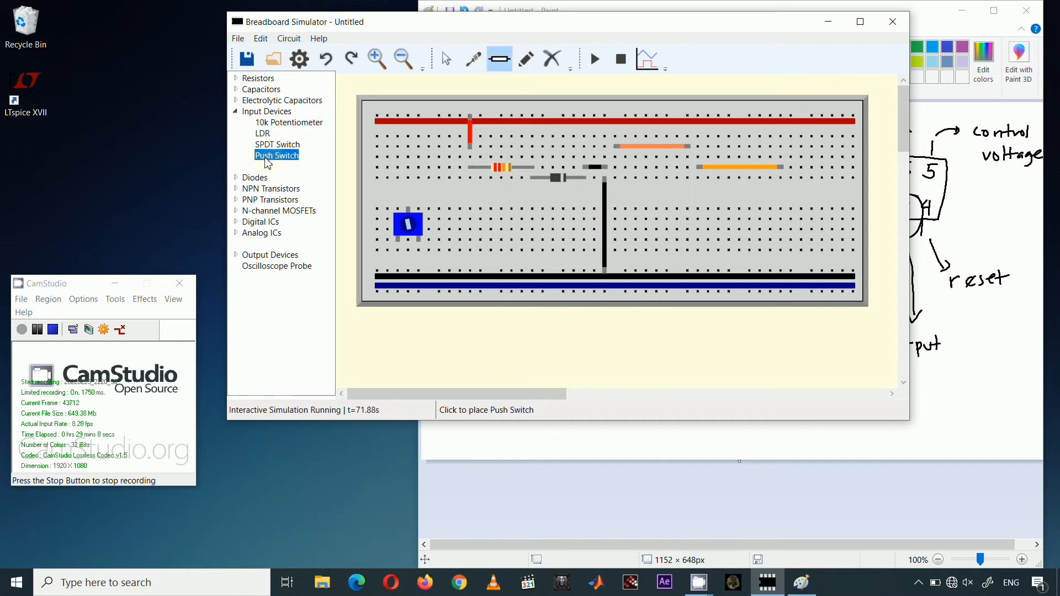
pyautogui.click(448, 223)
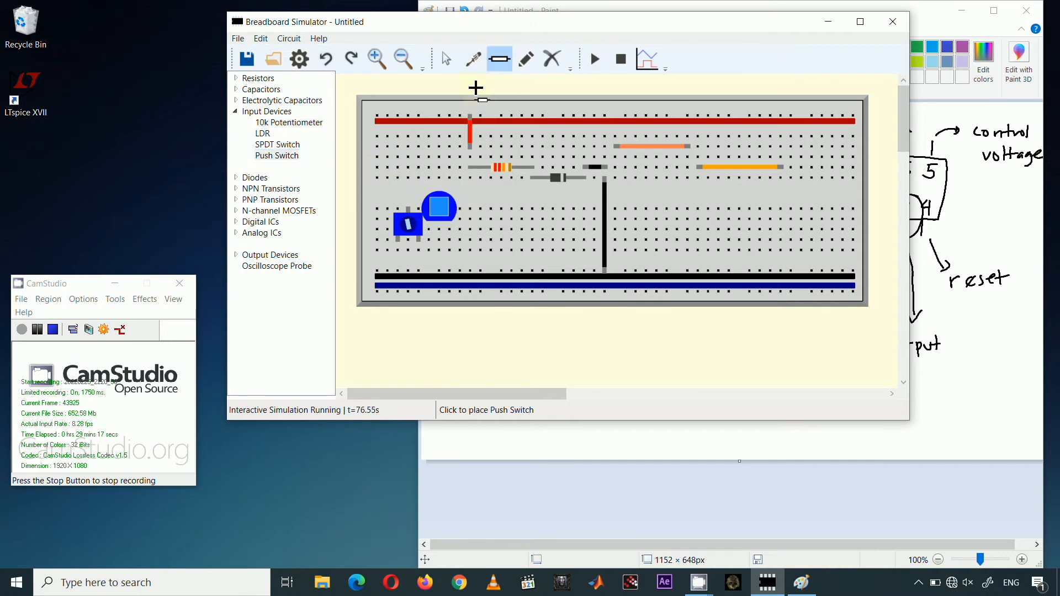
pyautogui.click(473, 59)
pyautogui.click(450, 206)
pyautogui.click(444, 212)
pyautogui.click(444, 212)
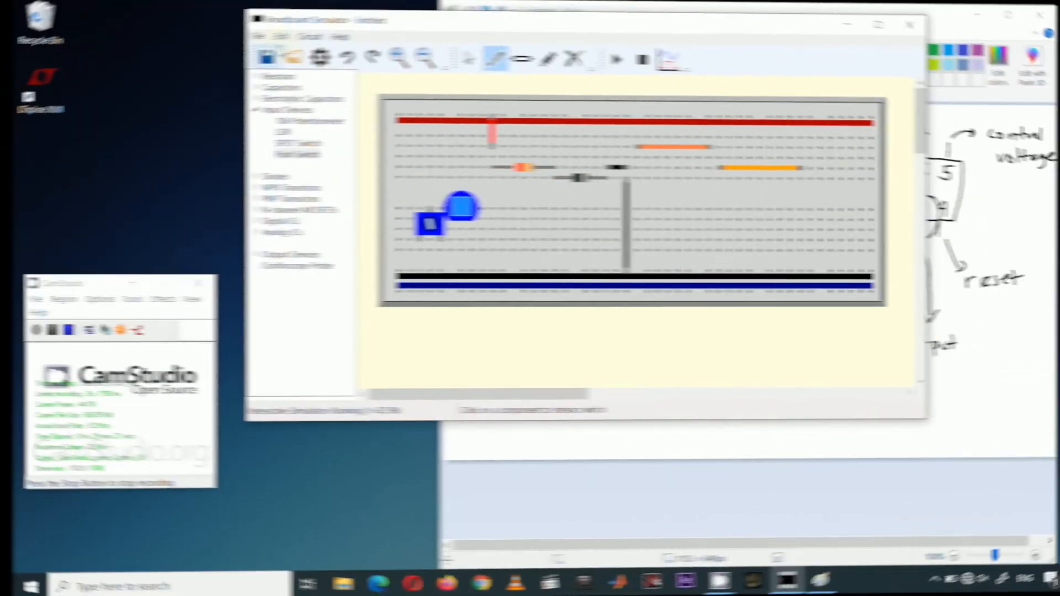
# - Place a 1Ω resistor horizontally in the first row of the lower section, beyond the long black ground wire
pyautogui.click(255, 39)
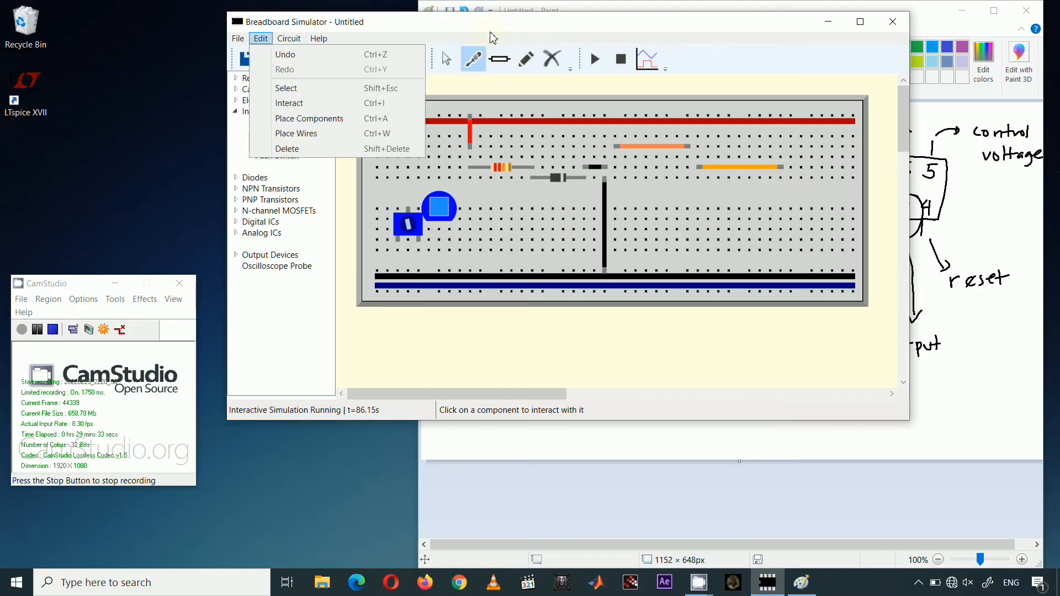
pyautogui.click(533, 51)
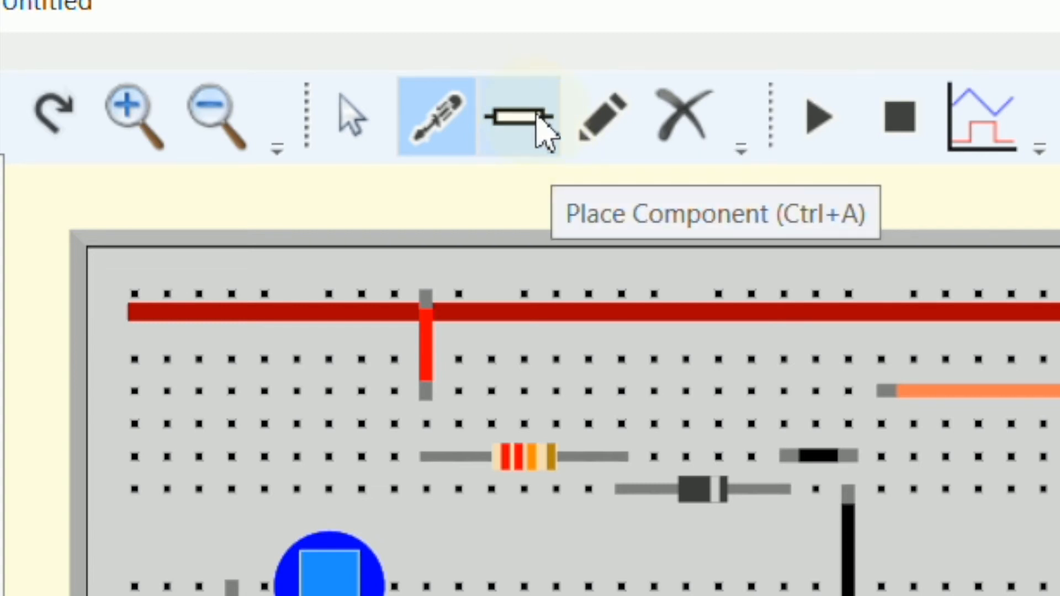
pyautogui.click(544, 132)
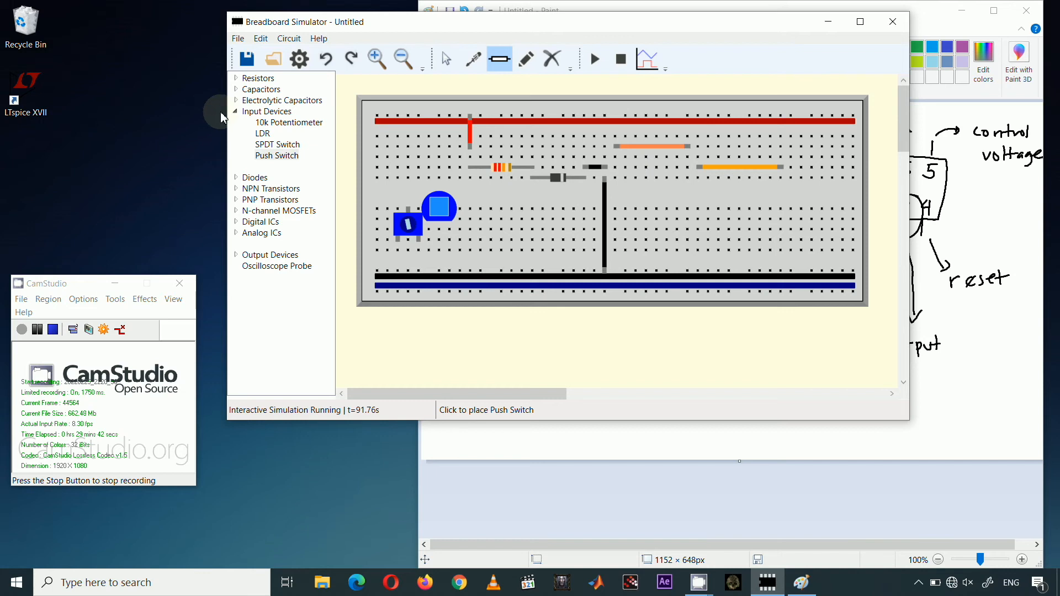
pyautogui.click(236, 80)
pyautogui.moveTo(332, 227); pyautogui.dragTo(318, 81)
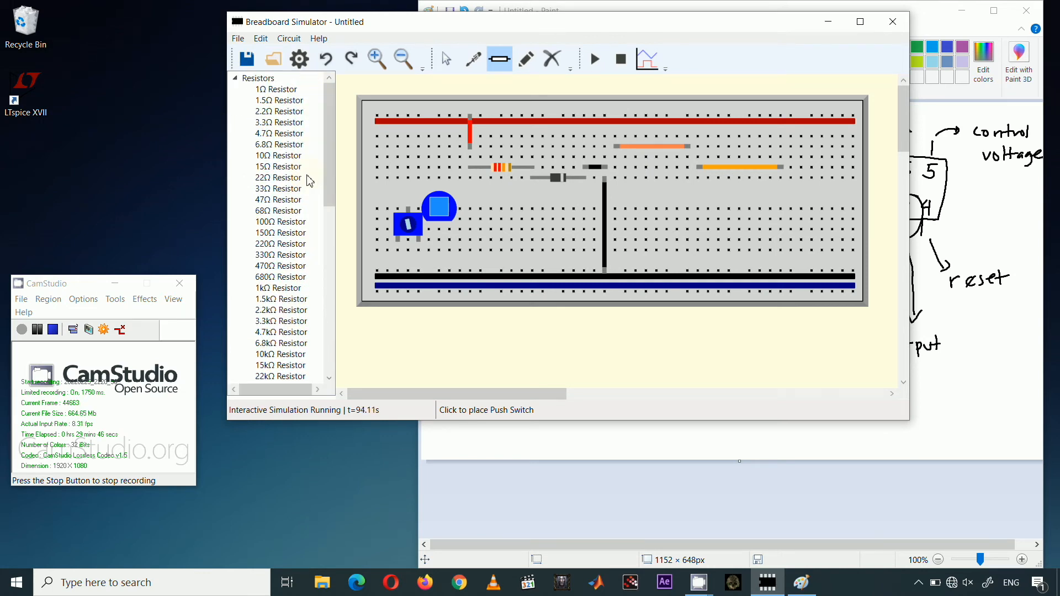
pyautogui.click(275, 90)
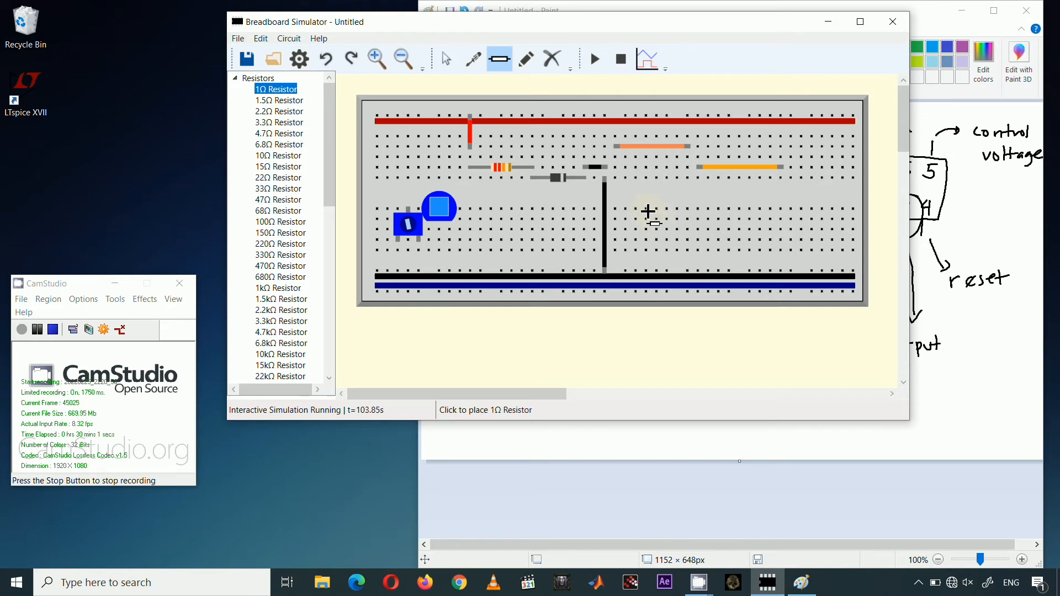
pyautogui.click(647, 214)
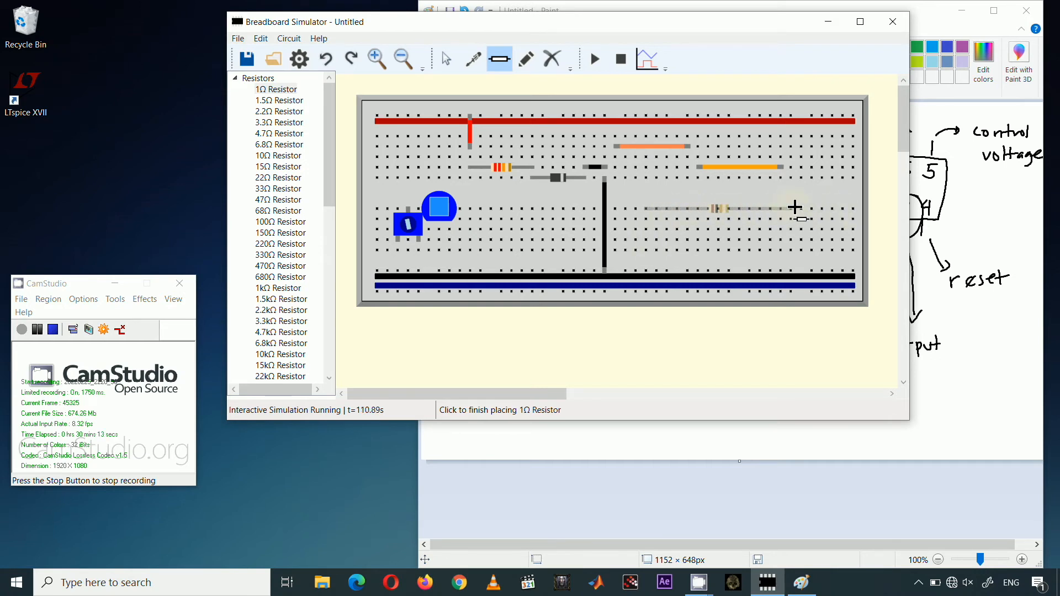
pyautogui.click(741, 210)
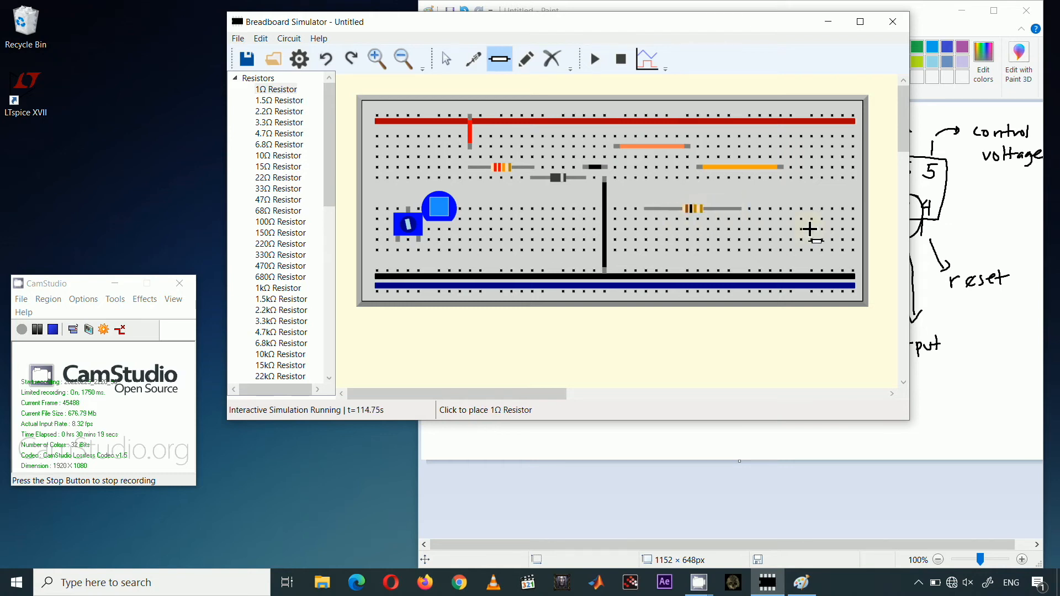
pyautogui.click(258, 79)
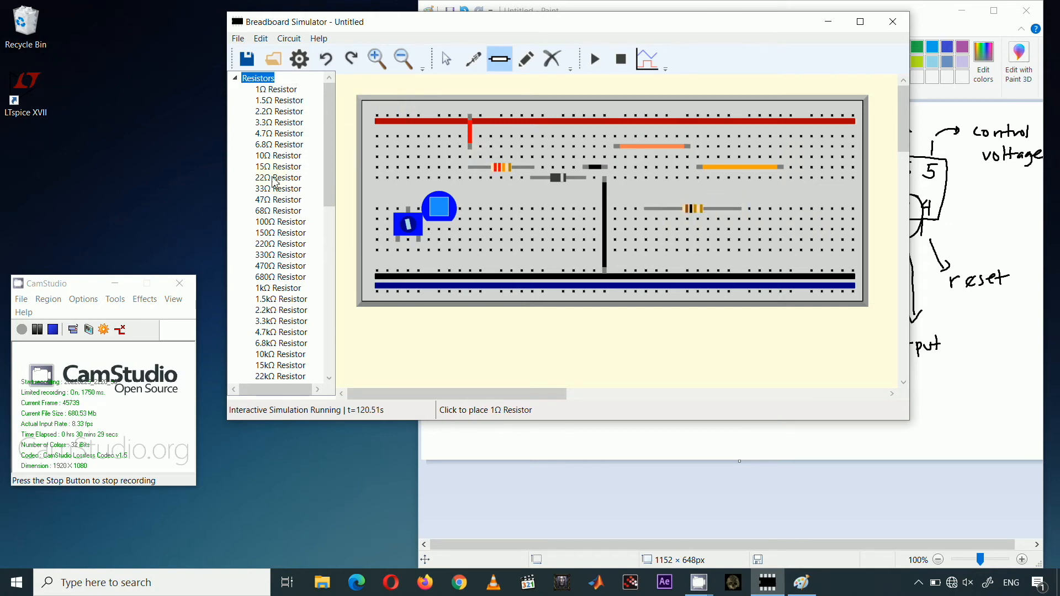
pyautogui.moveTo(333, 184); pyautogui.dragTo(326, 155)
pyautogui.click(236, 78)
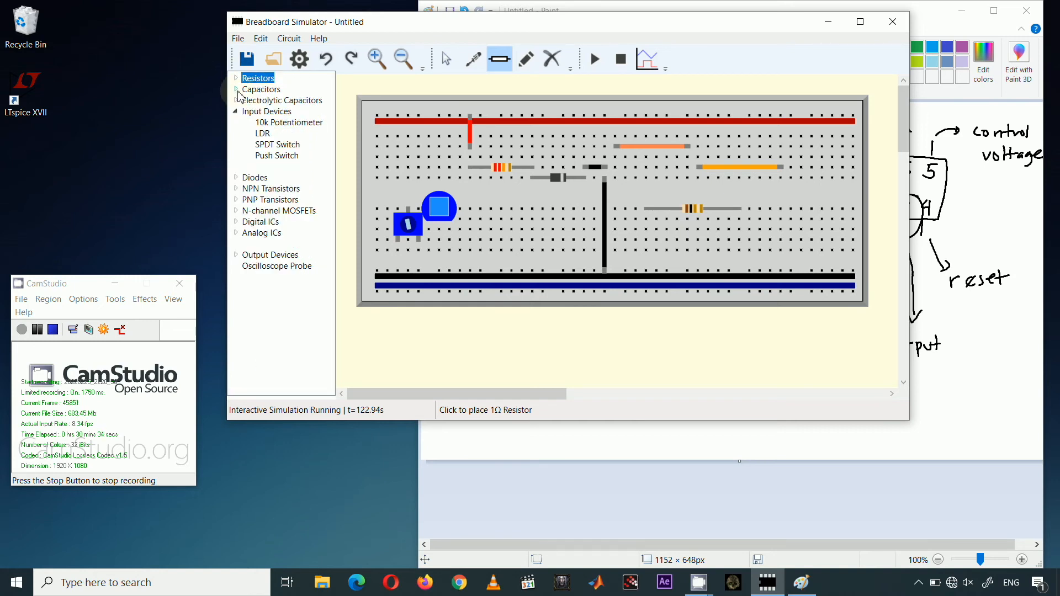
pyautogui.click(236, 89)
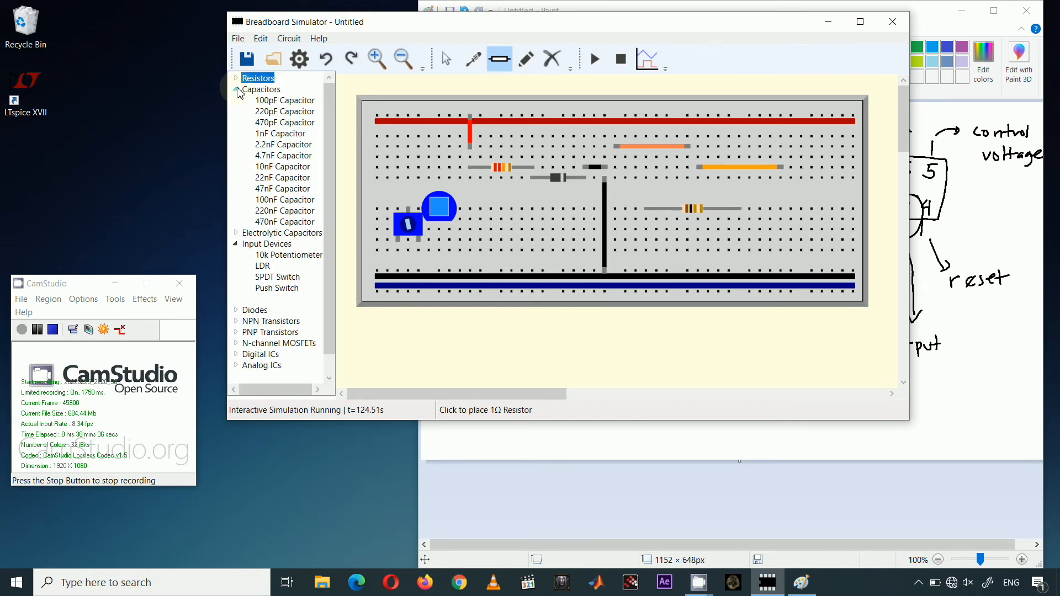
pyautogui.click(237, 89)
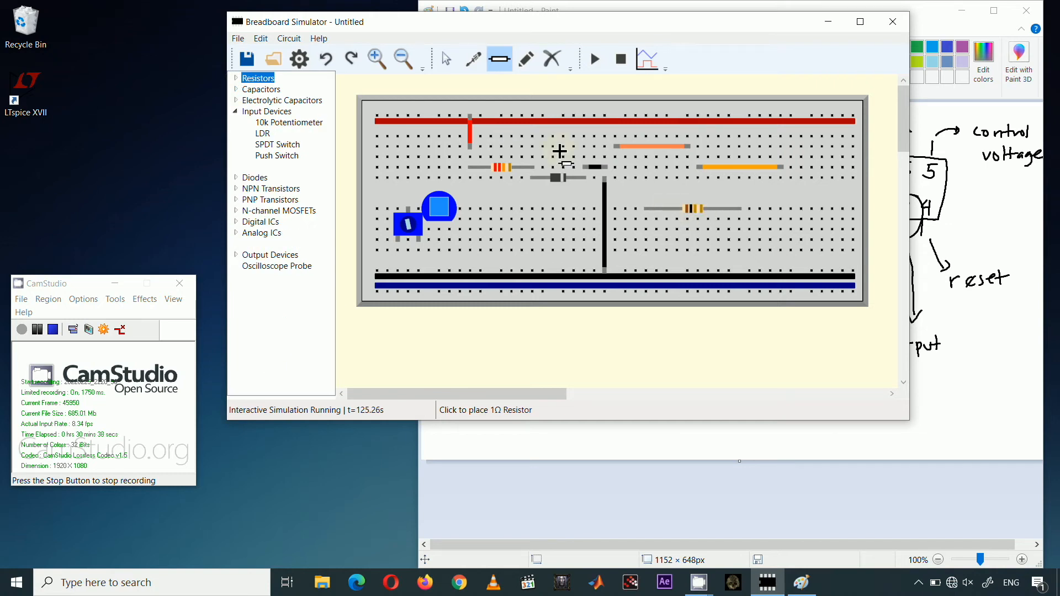
# - Open the 1Ω resistor's properties to view its resistance setting, then close the dialog
pyautogui.click(449, 64)
pyautogui.rightClick(700, 213)
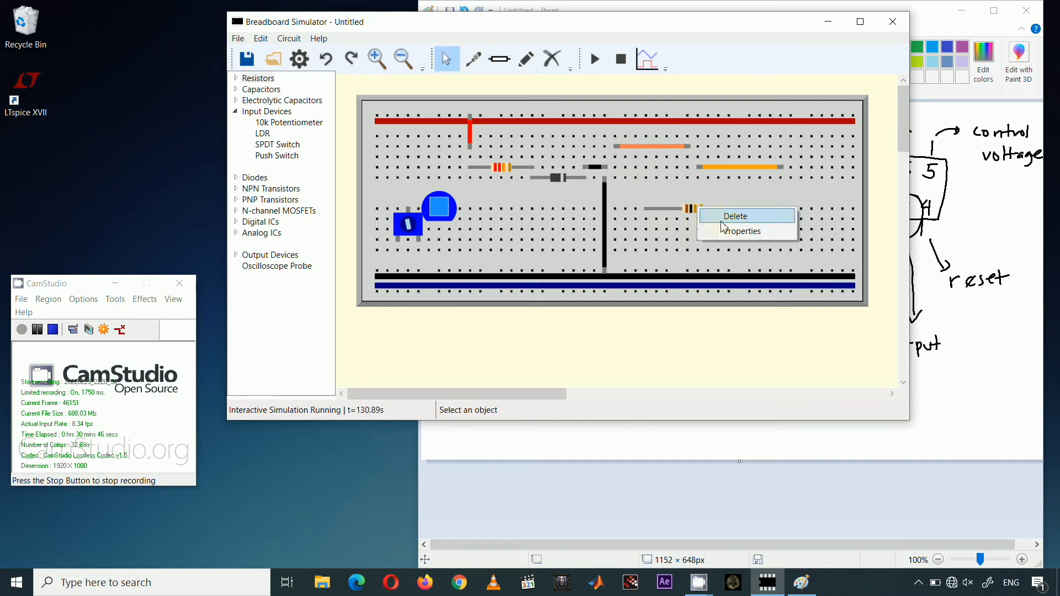
pyautogui.click(727, 234)
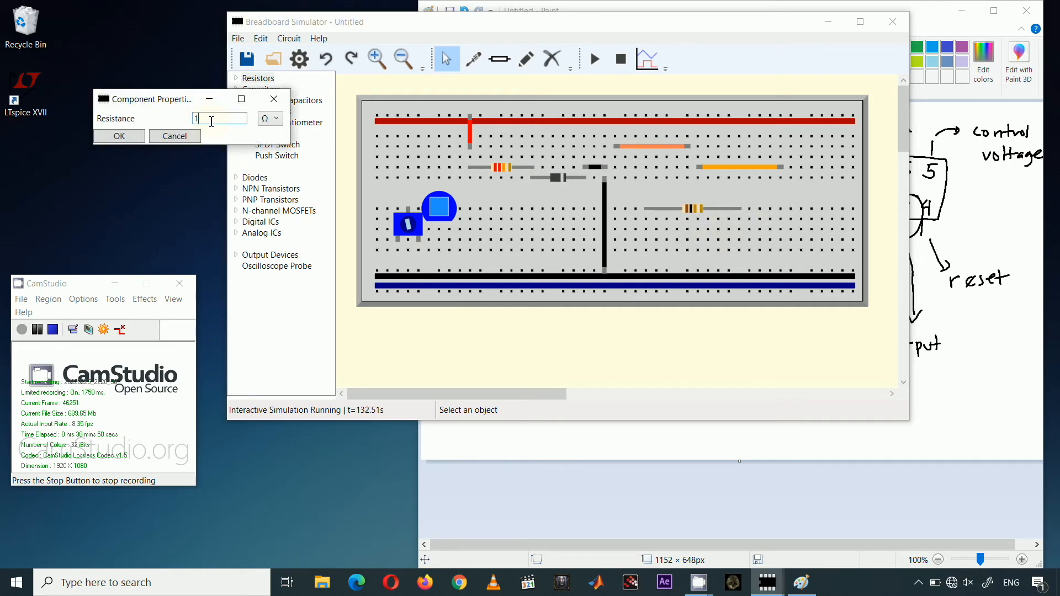
pyautogui.moveTo(140, 101); pyautogui.dragTo(470, 356)
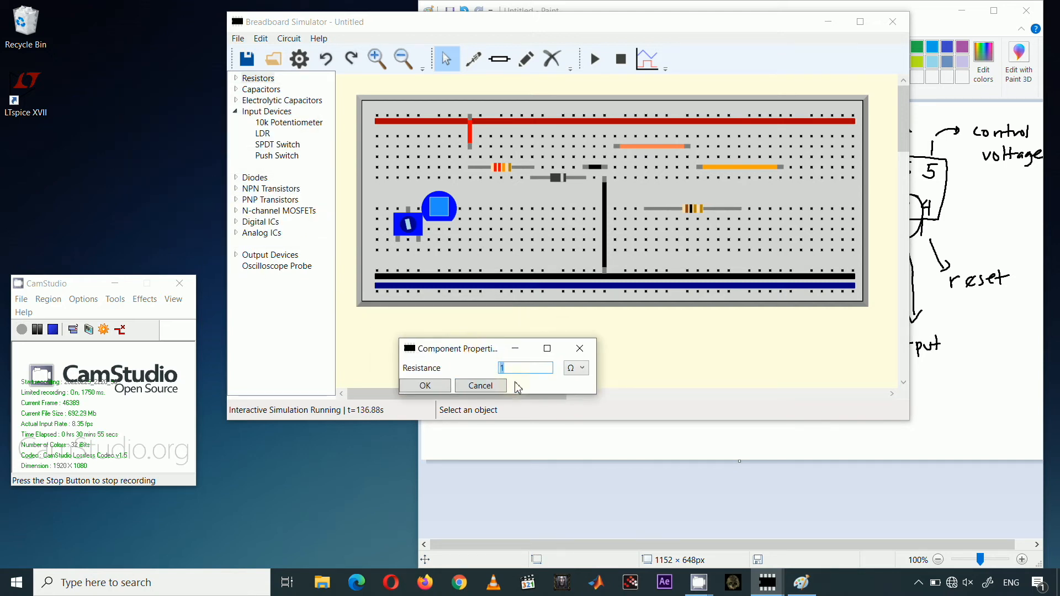
pyautogui.click(453, 386)
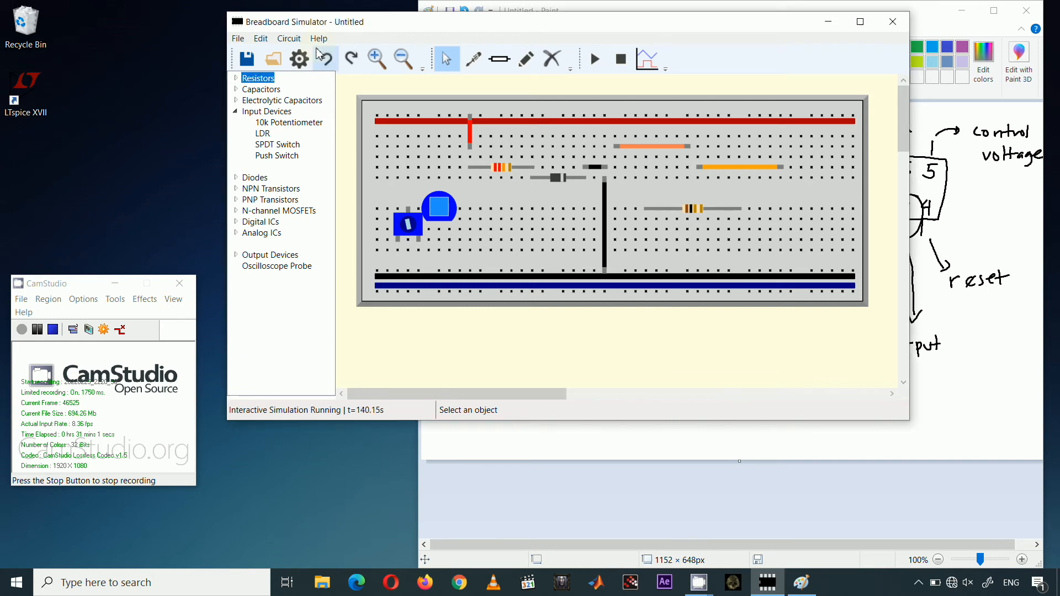
# - Place a vertical wire across the centre gap, from the row below the 22kΩ resistor's outer lead to the lower section's first row
pyautogui.click(261, 38)
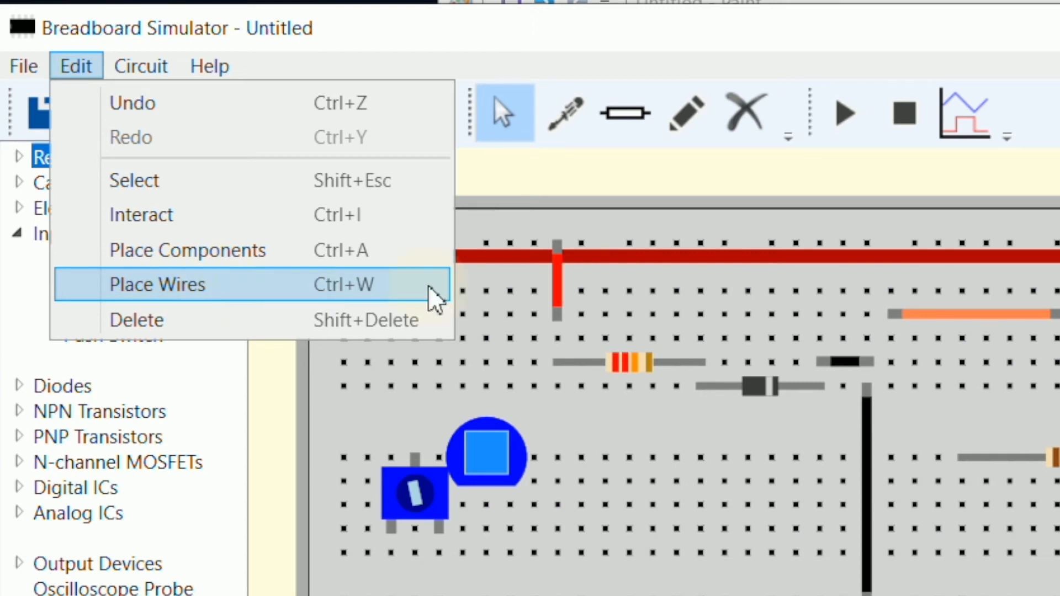
pyautogui.click(641, 48)
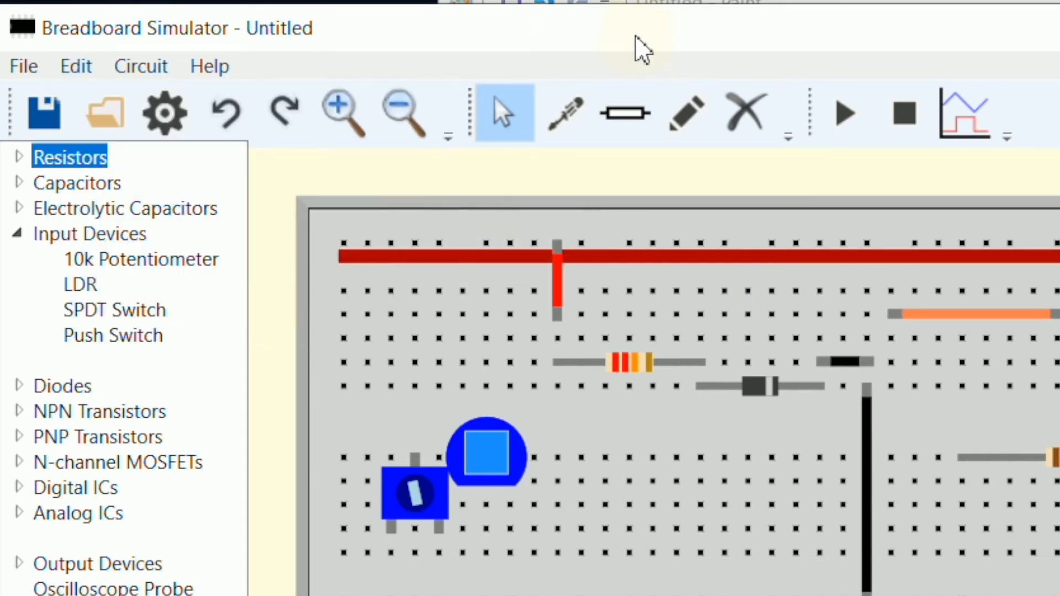
pyautogui.click(684, 119)
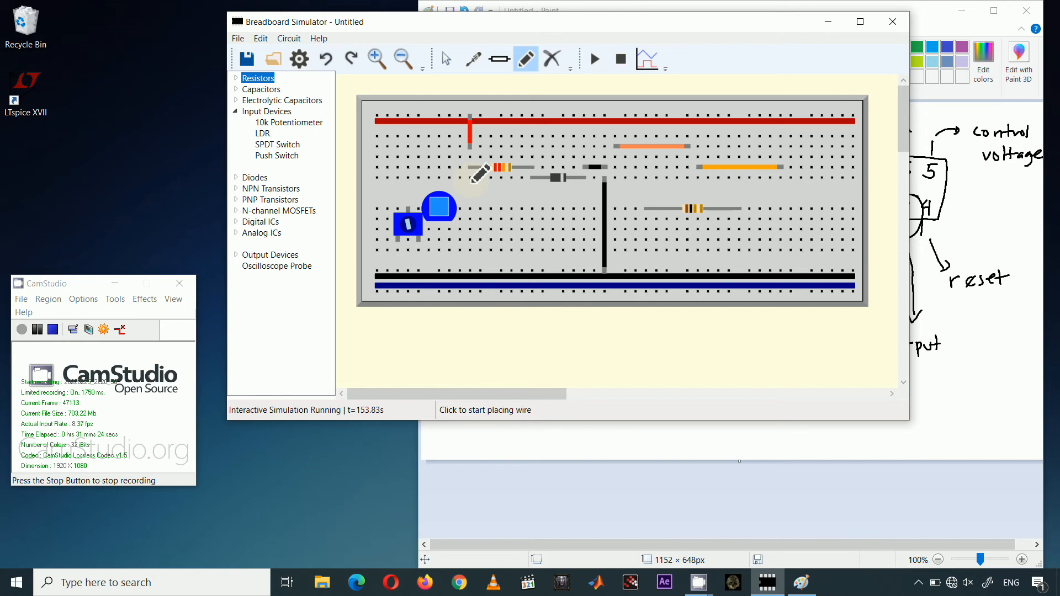
pyautogui.click(471, 179)
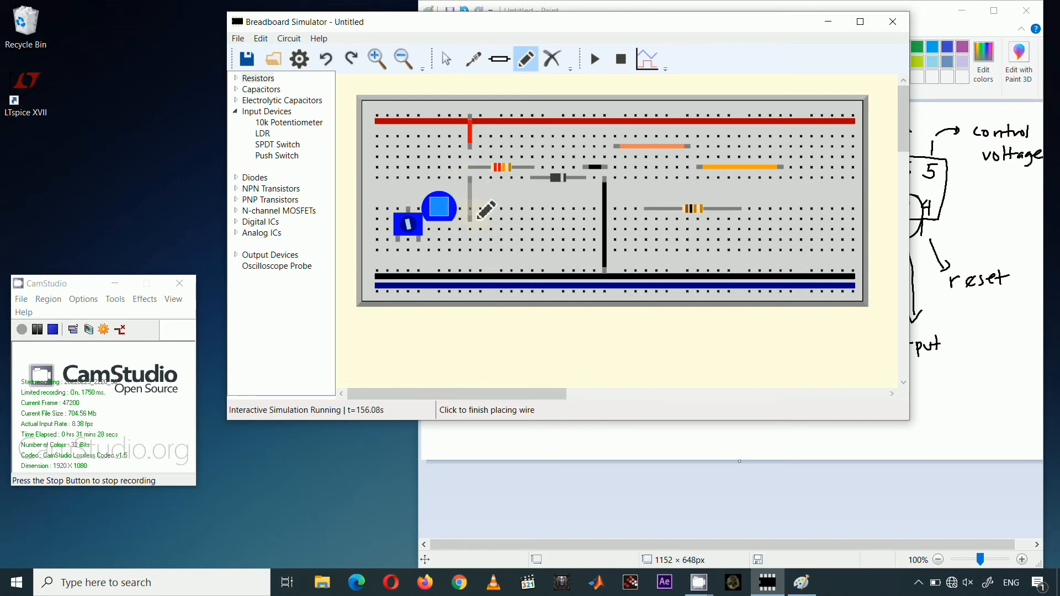
pyautogui.click(470, 209)
# - Delete the yellow-orange wire, the 1Ω resistor, the push switch and the potentiometer from the breadboard
pyautogui.click(260, 38)
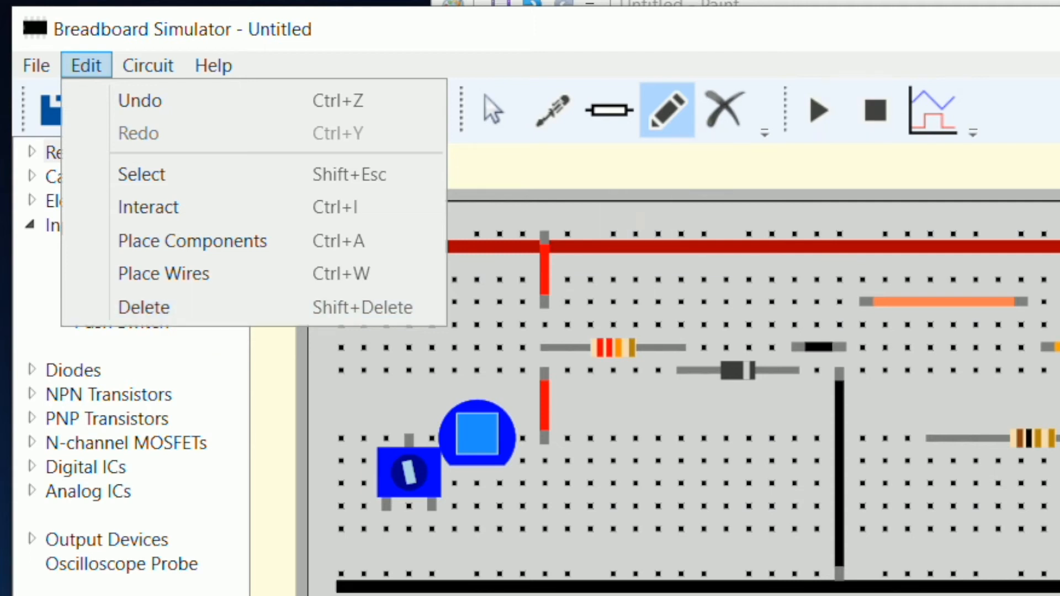
pyautogui.click(1038, 61)
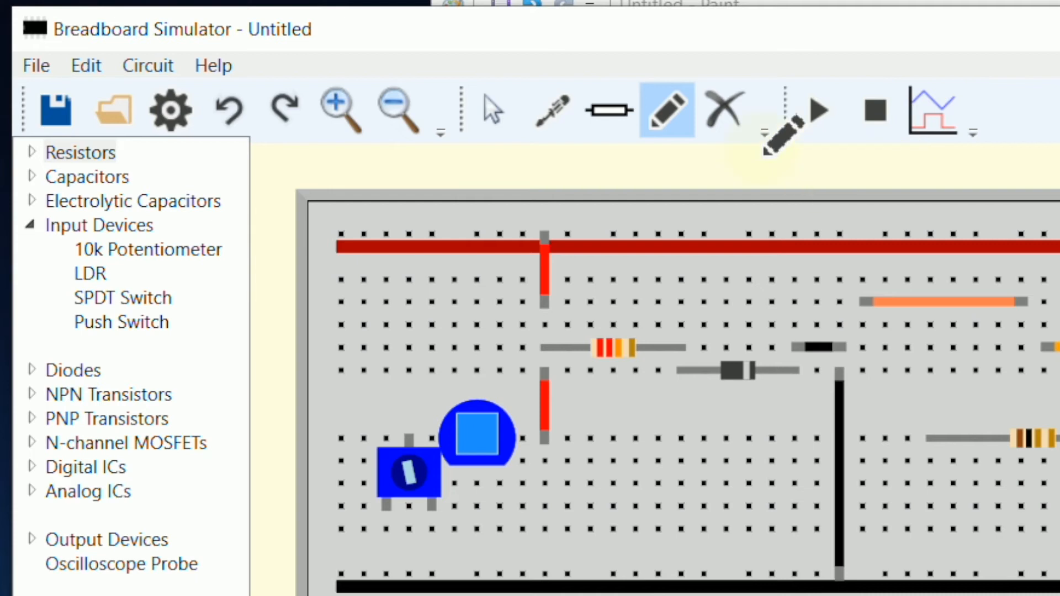
pyautogui.click(734, 124)
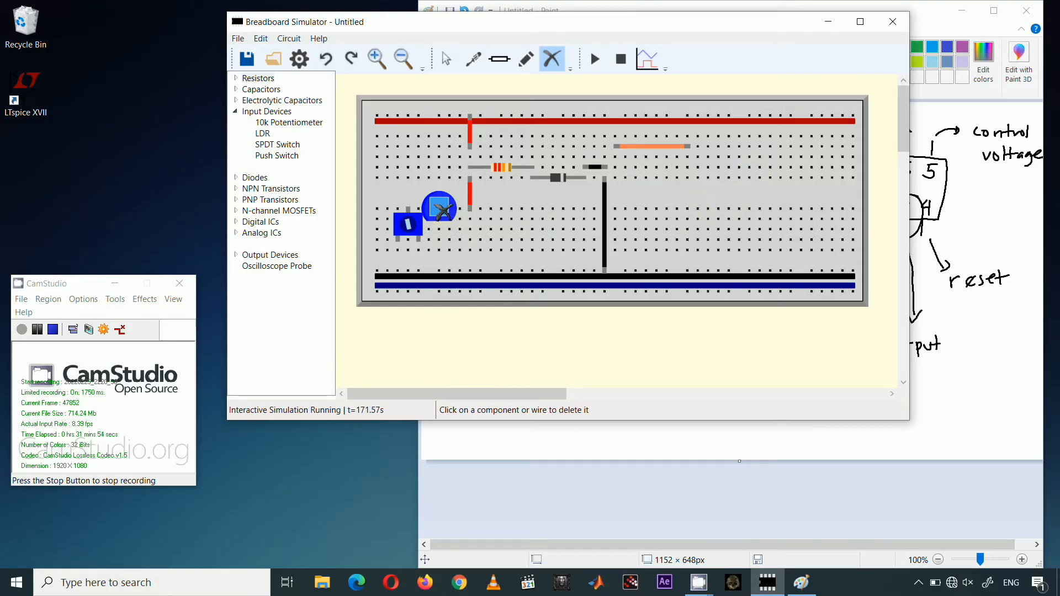
pyautogui.click(443, 210)
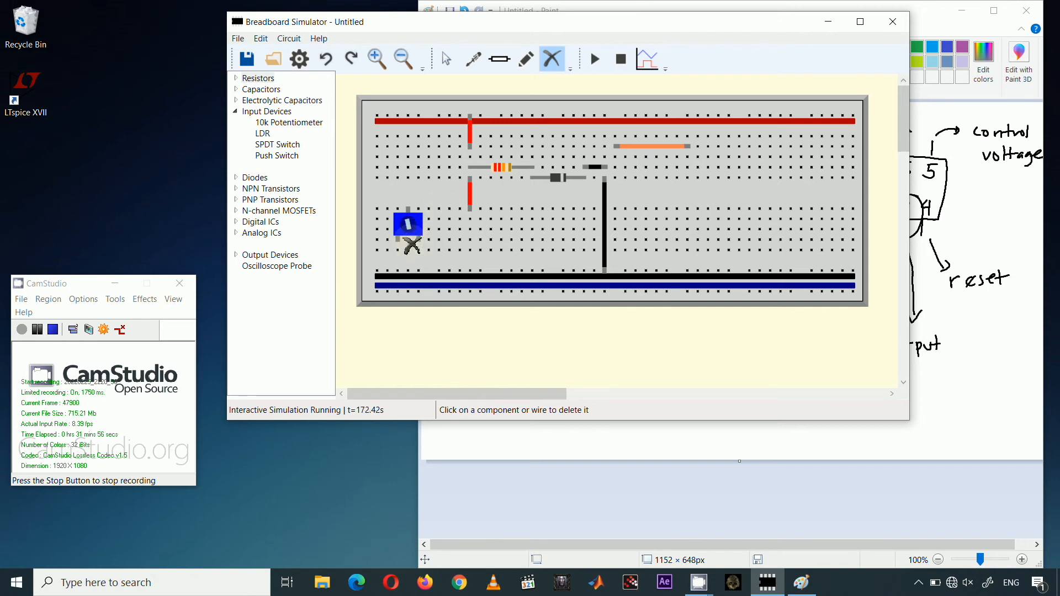
pyautogui.click(415, 231)
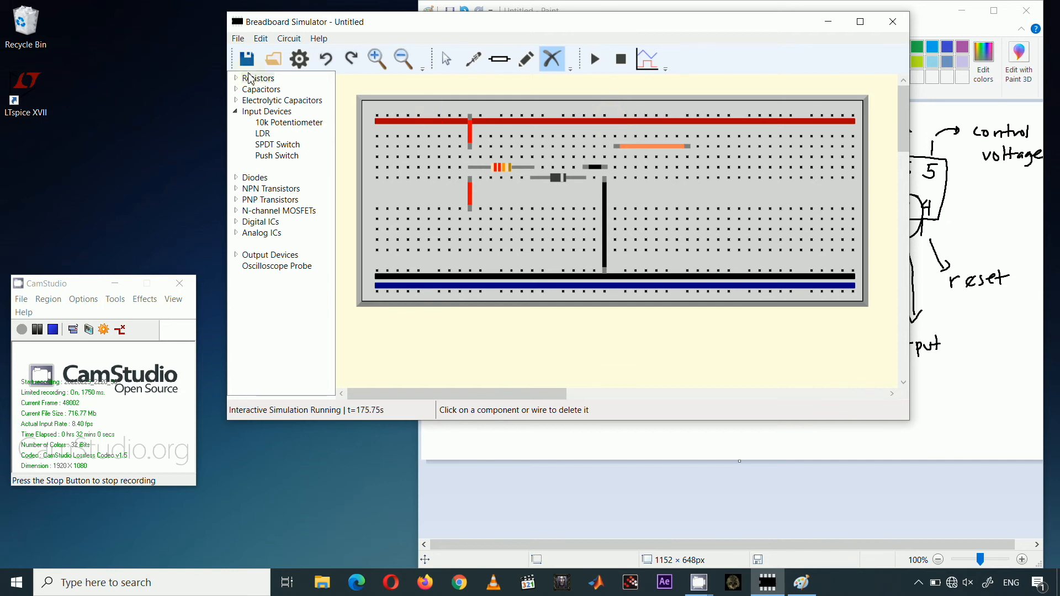
pyautogui.click(261, 38)
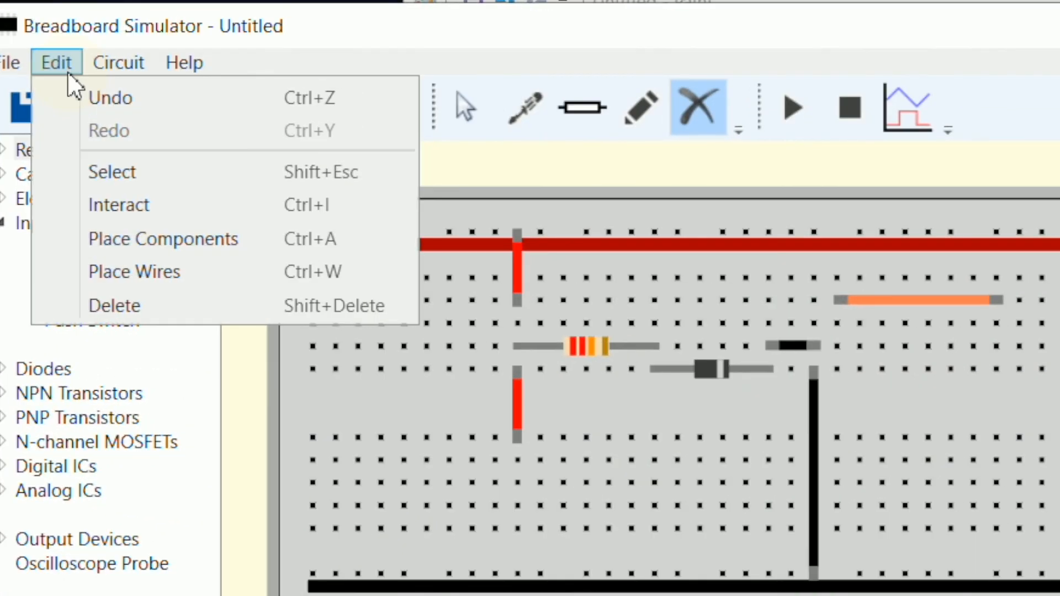
pyautogui.click(118, 62)
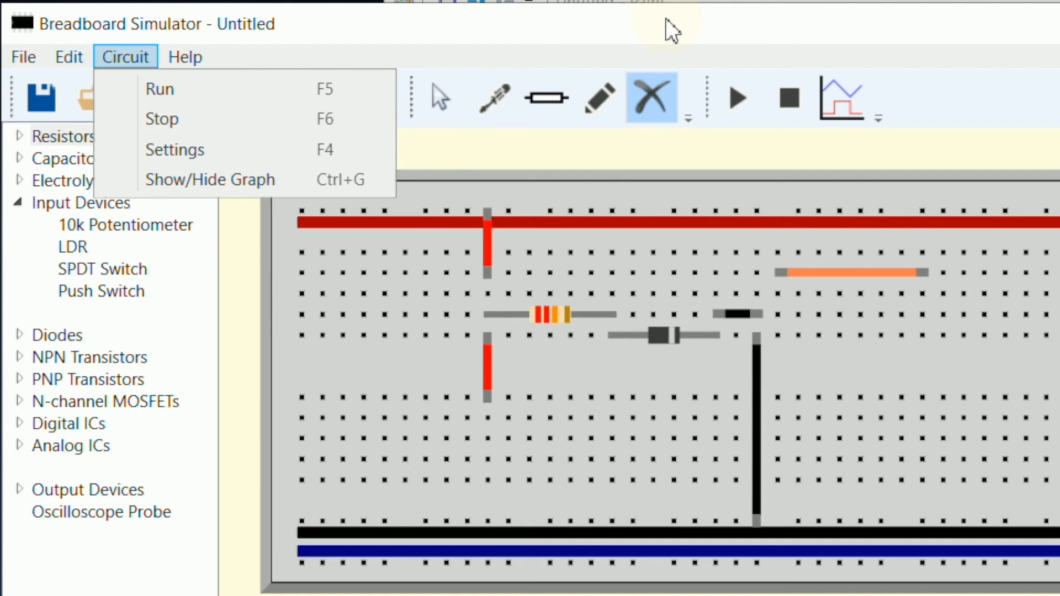
pyautogui.click(568, 20)
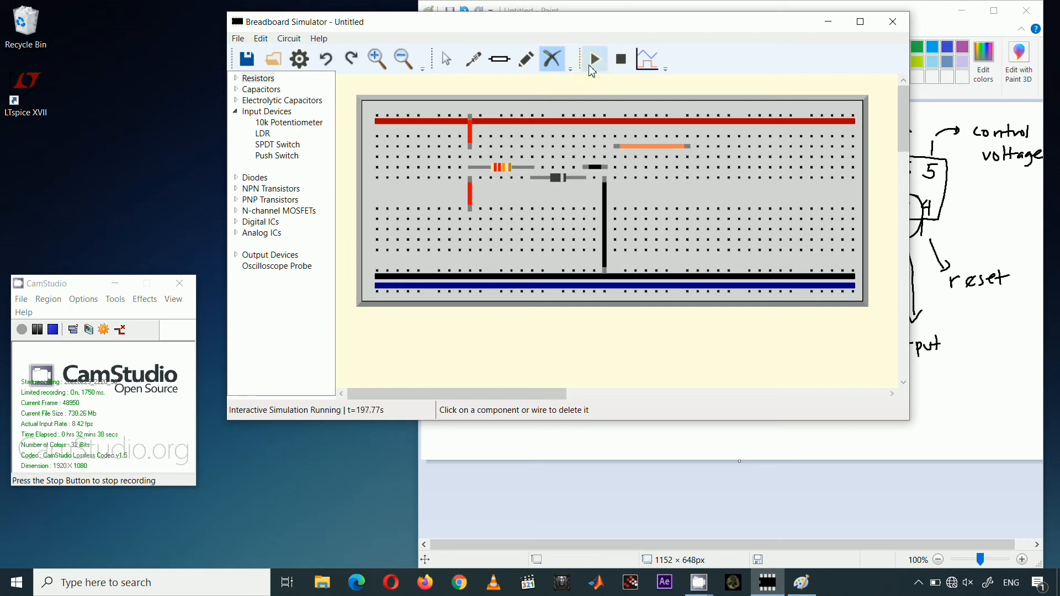
# - Open the Astable sample circuit from the 555 Timer group, discarding the unsaved changes to the current breadboard
pyautogui.click(238, 38)
pyautogui.moveTo(281, 89)
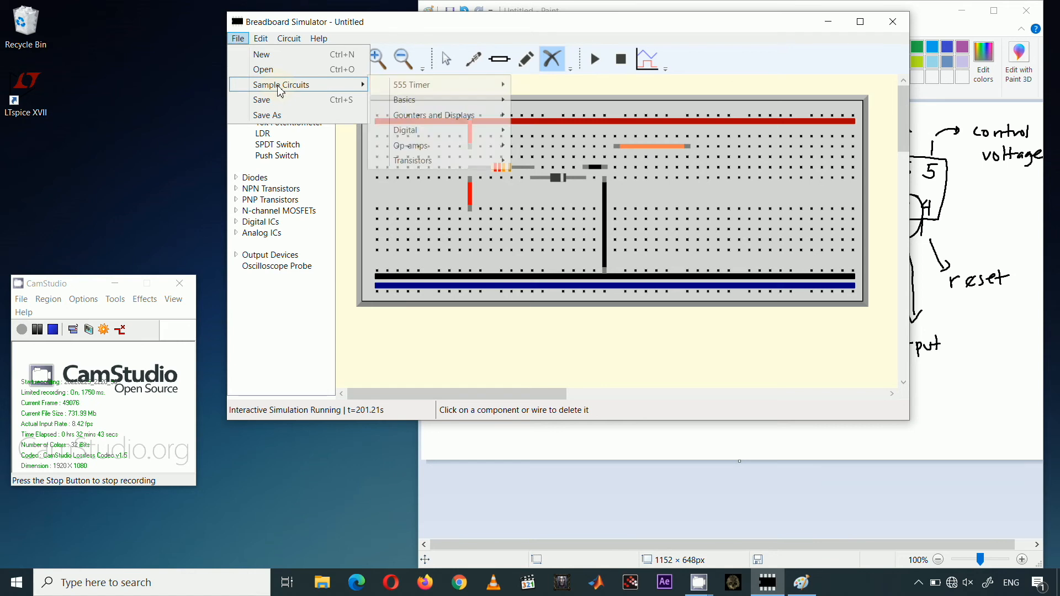
pyautogui.moveTo(438, 85)
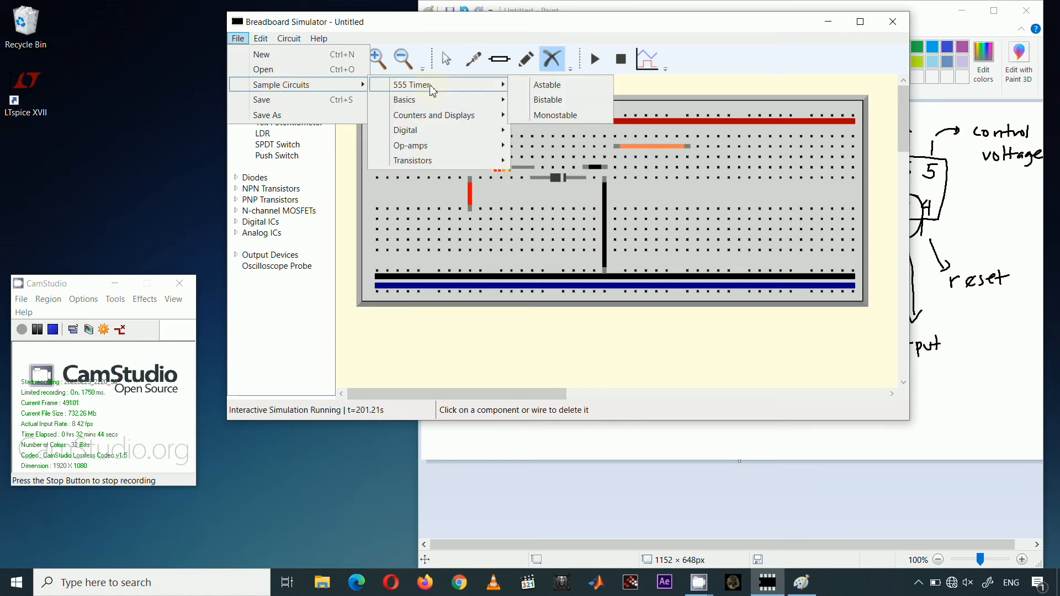
pyautogui.click(536, 87)
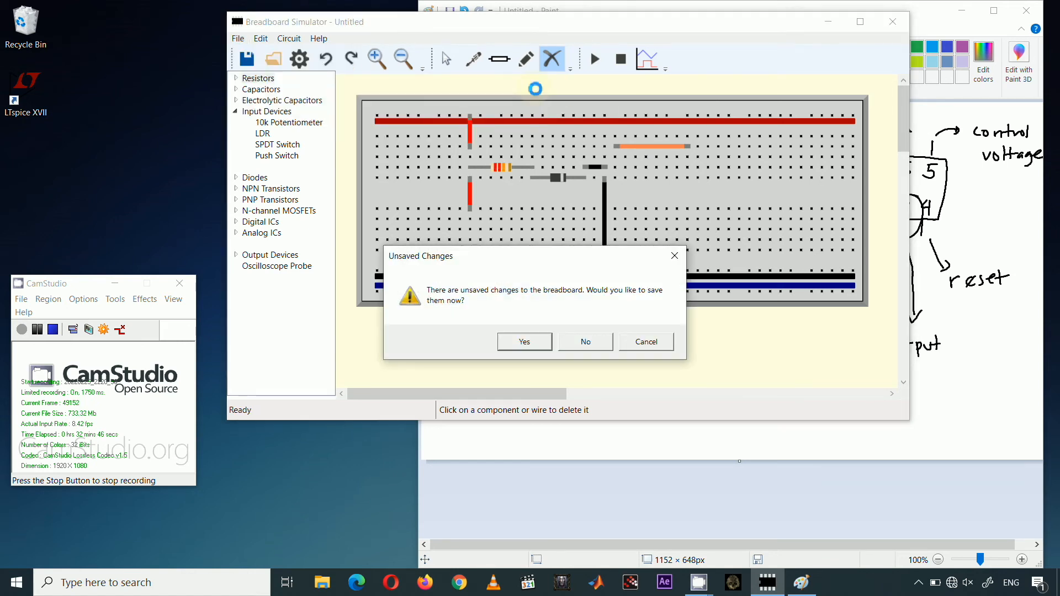
pyautogui.click(596, 346)
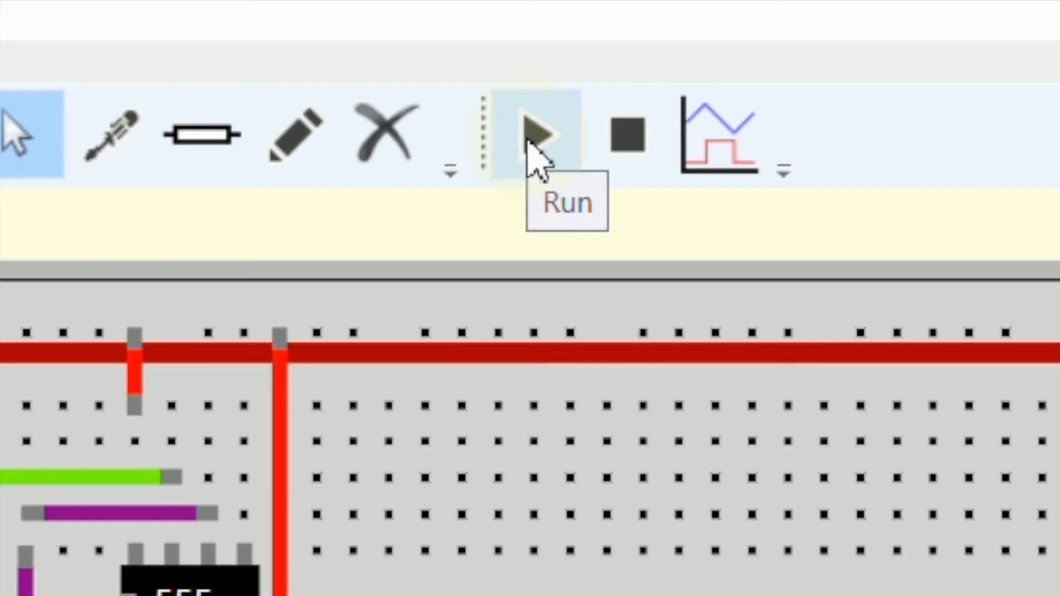
# - Run the astable 555 circuit to watch its LED and voltage graph, then stop the simulation
pyautogui.click(527, 139)
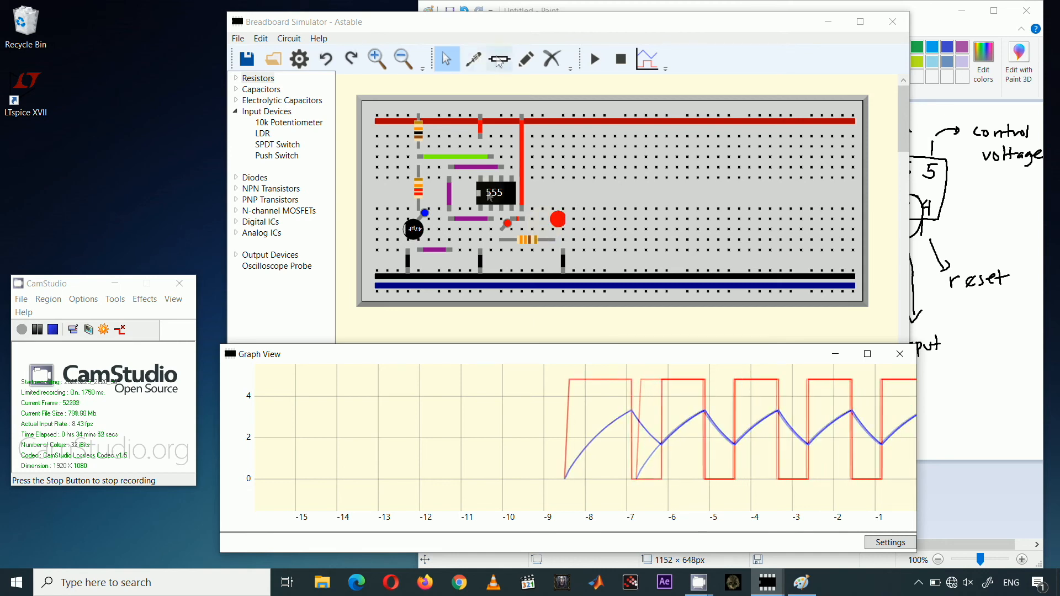
pyautogui.click(289, 38)
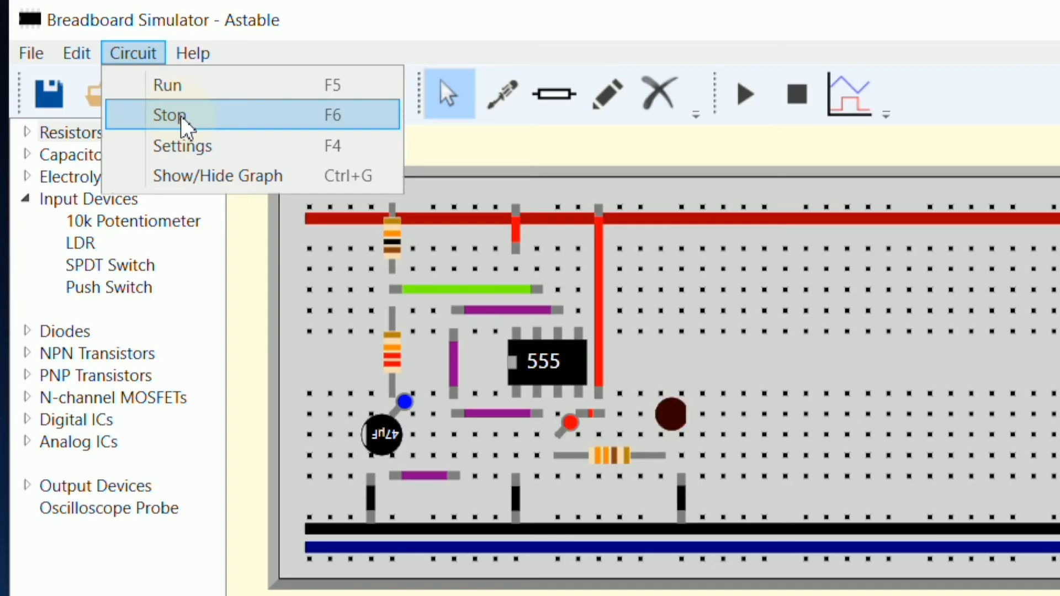
pyautogui.click(518, 36)
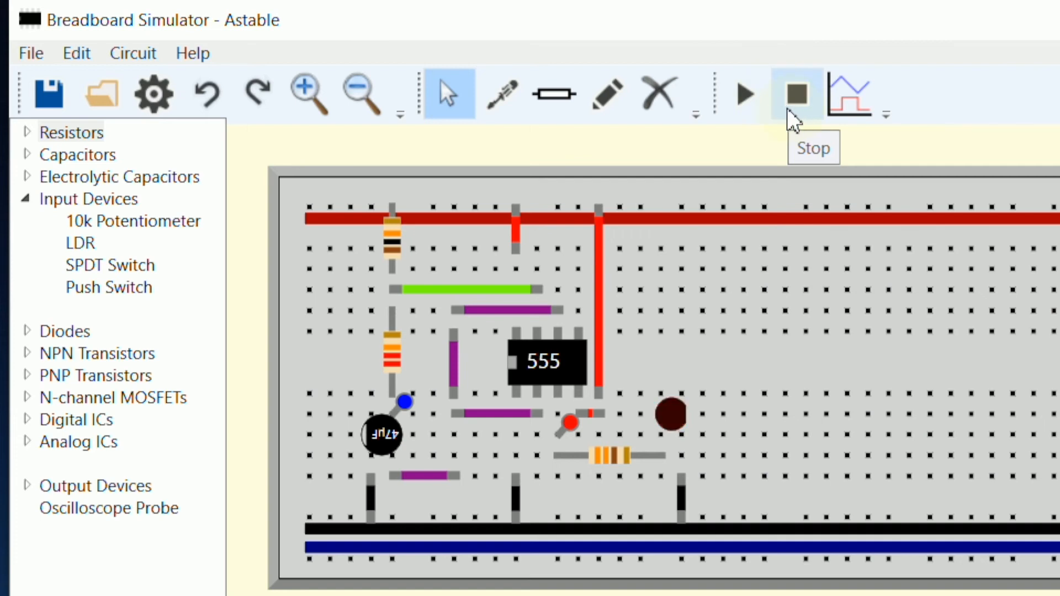
pyautogui.click(794, 99)
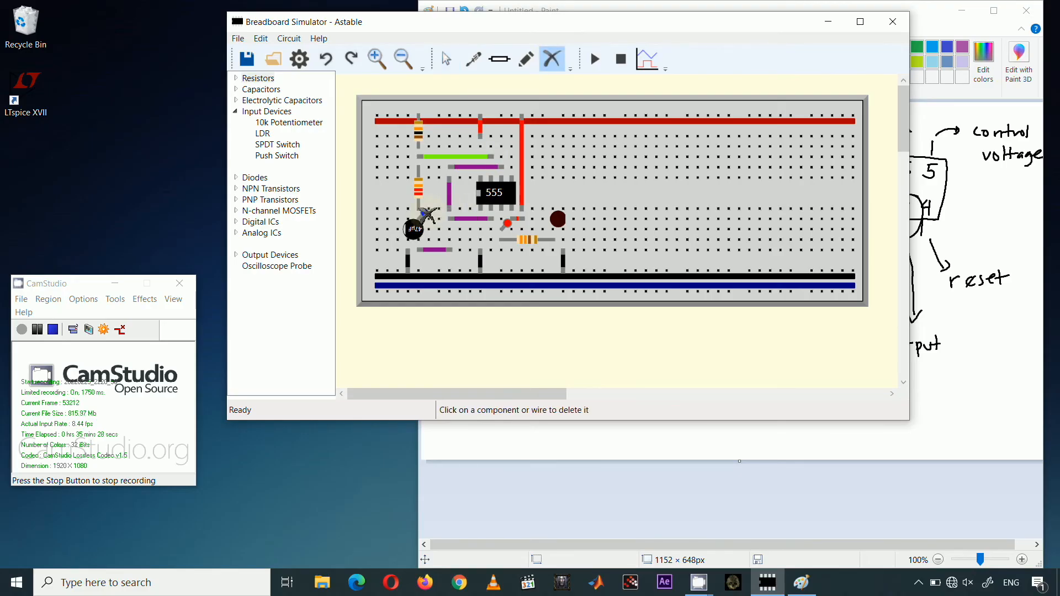
# - Replace both oscilloscope probes with red at the capacitor and blue at the 555 output, and run the simulation again
pyautogui.click(426, 214)
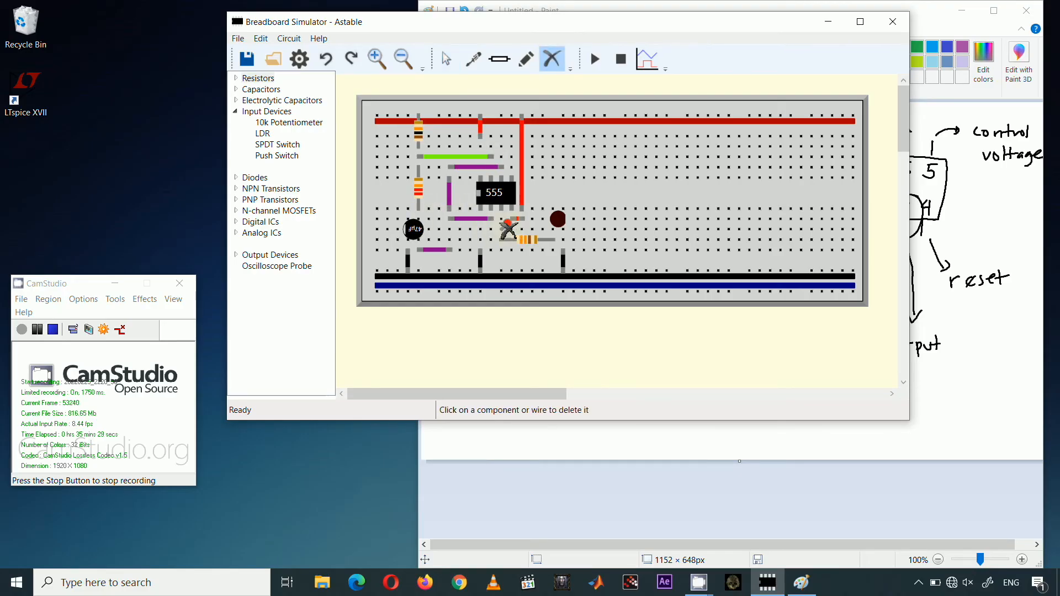
pyautogui.click(594, 60)
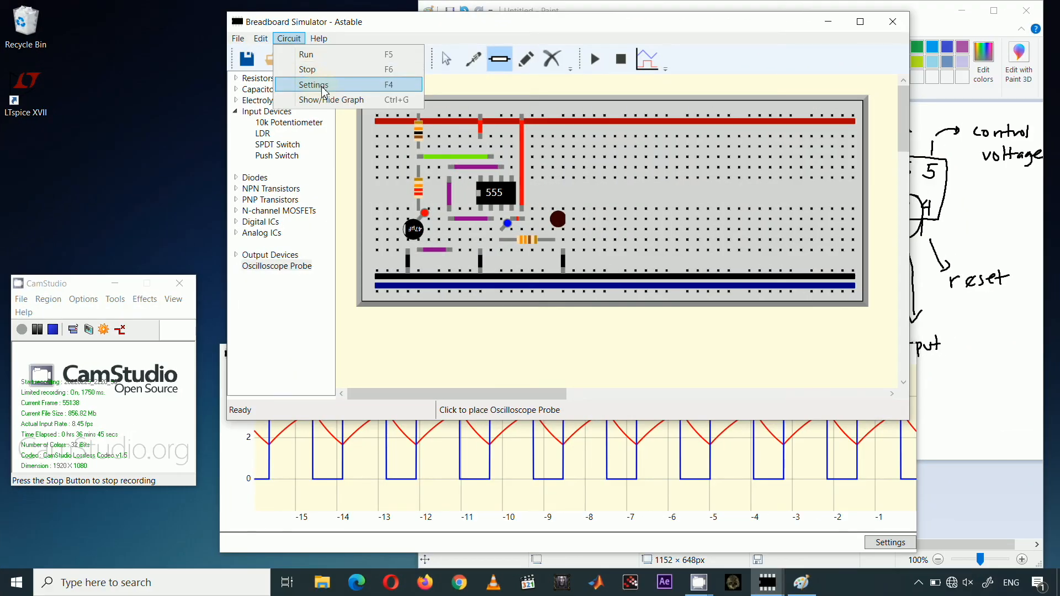
# - Open the circuit settings to view the breadboard count, simulation speed and rail voltages, then close them without saving
pyautogui.click(325, 88)
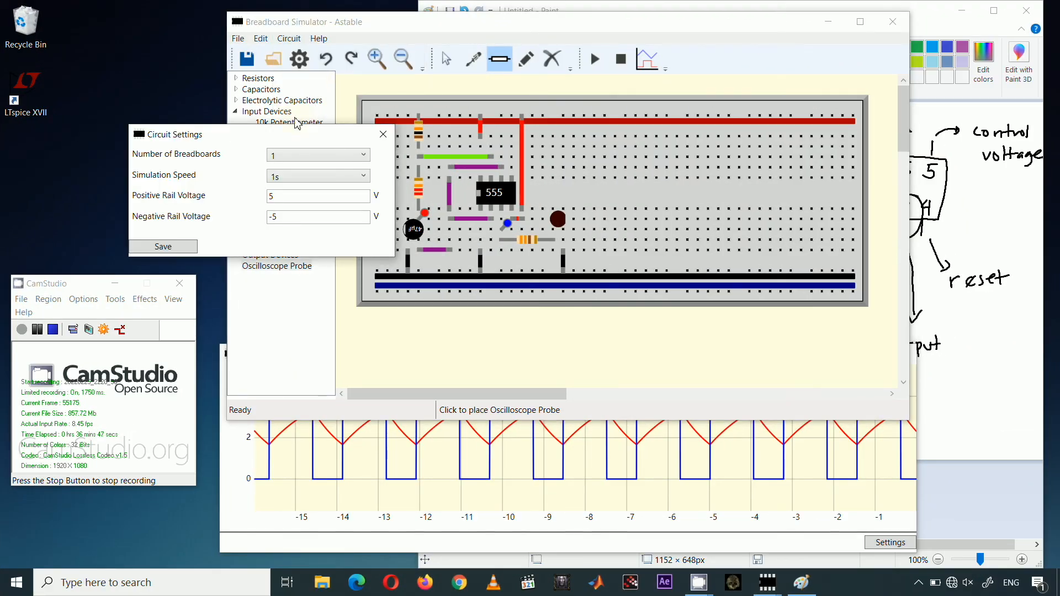
pyautogui.moveTo(245, 140); pyautogui.dragTo(241, 139)
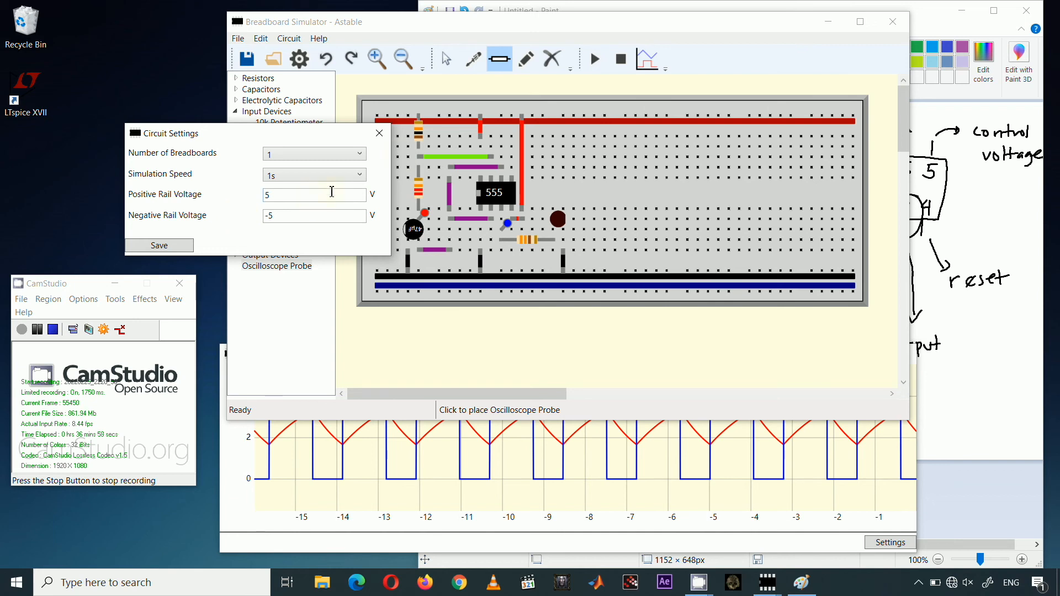
pyautogui.click(379, 133)
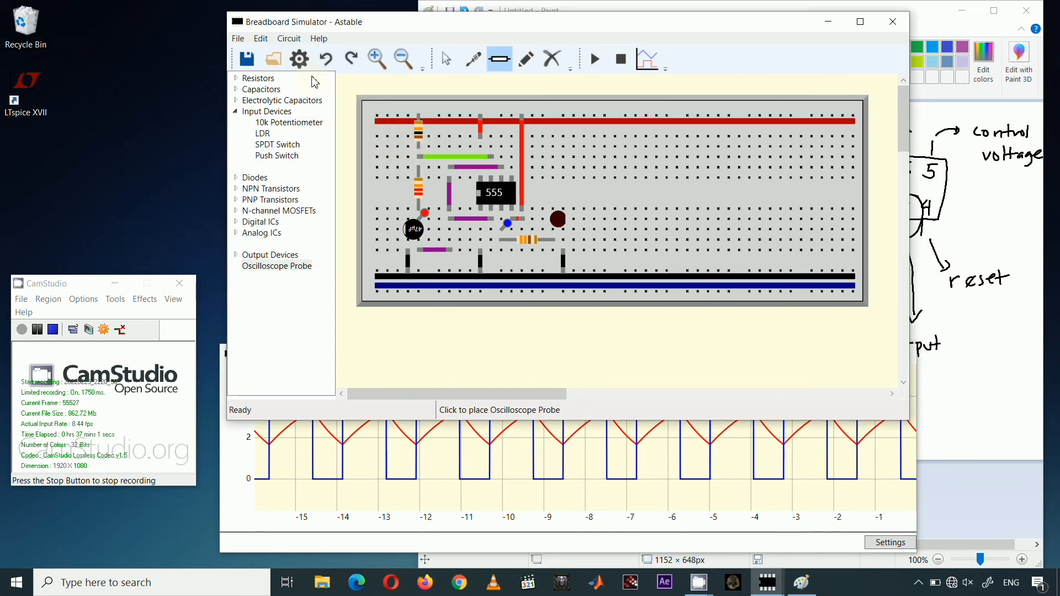
# - Find the Show/Hide Graph command and toggle the voltage graph window off and on again
pyautogui.click(293, 41)
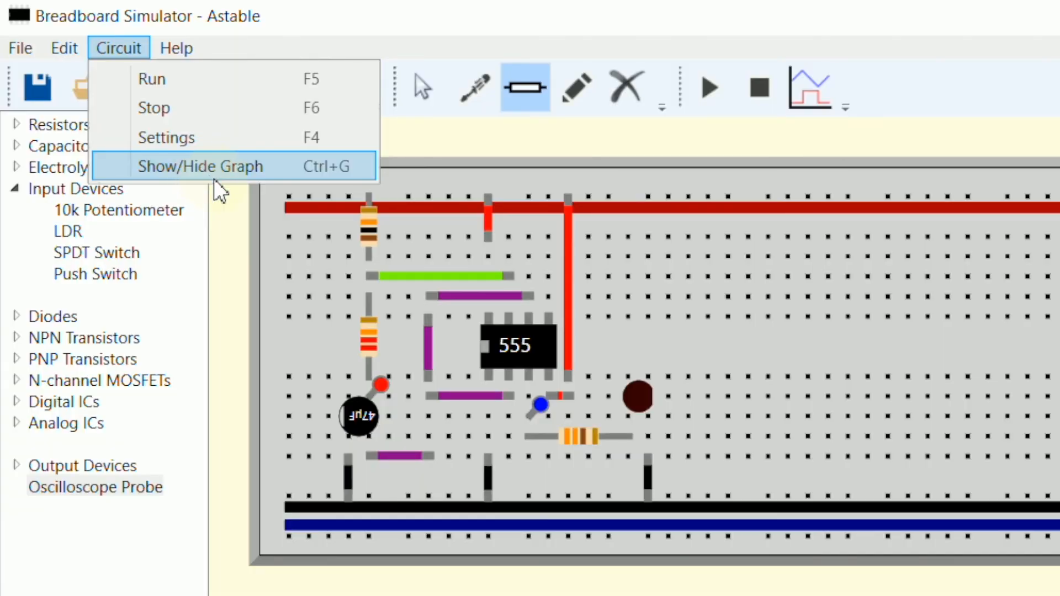
pyautogui.click(766, 31)
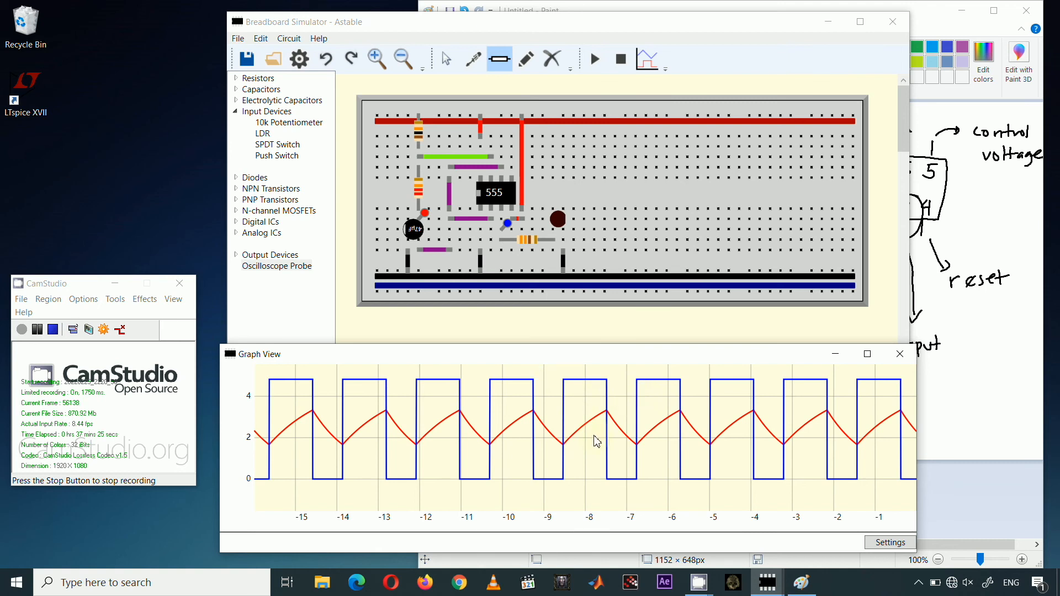
pyautogui.click(650, 64)
pyautogui.click(651, 66)
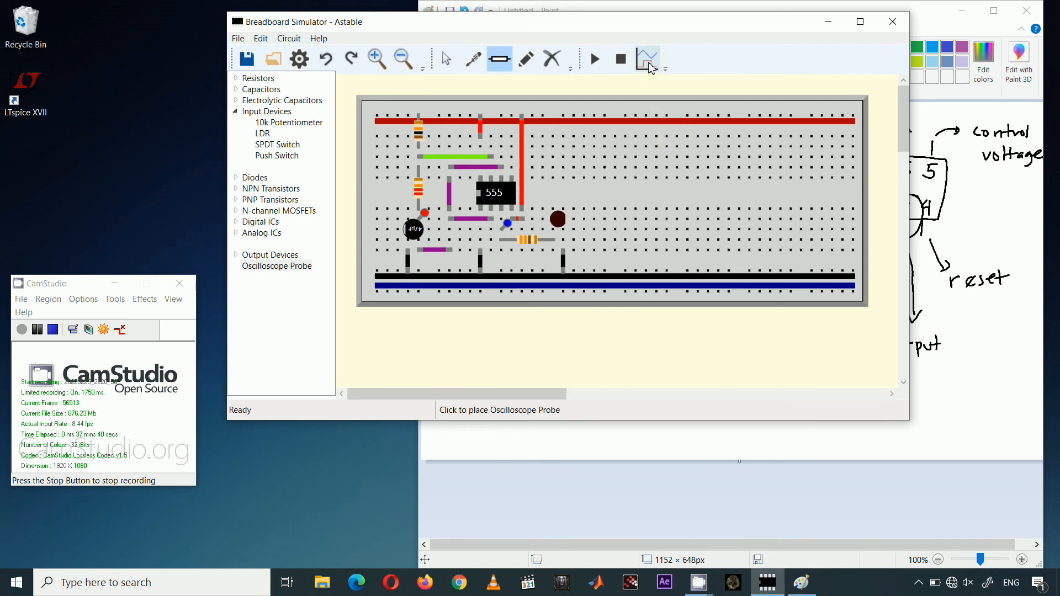
pyautogui.click(651, 67)
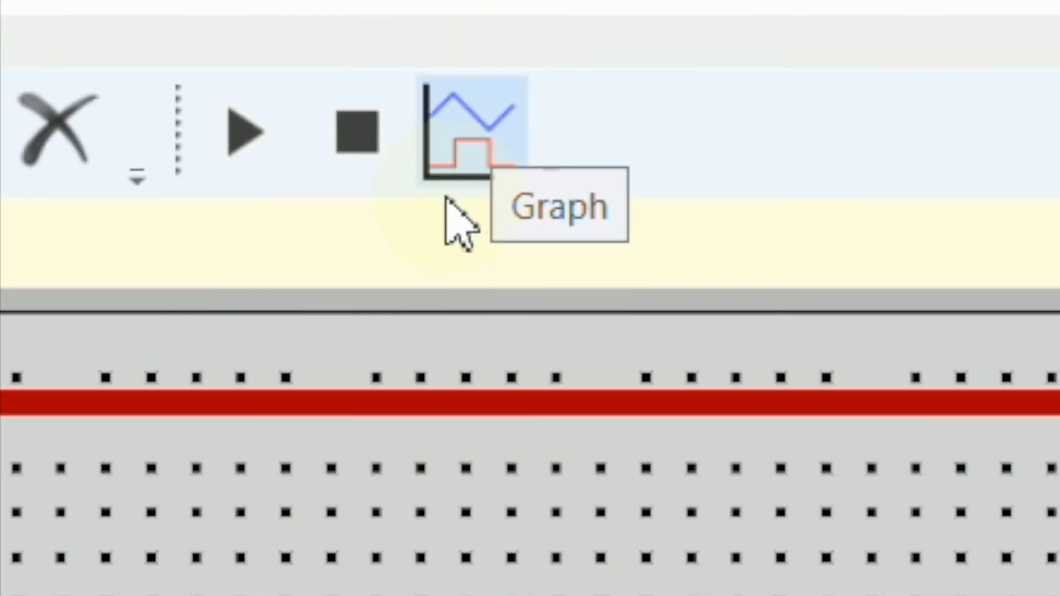
pyautogui.click(468, 156)
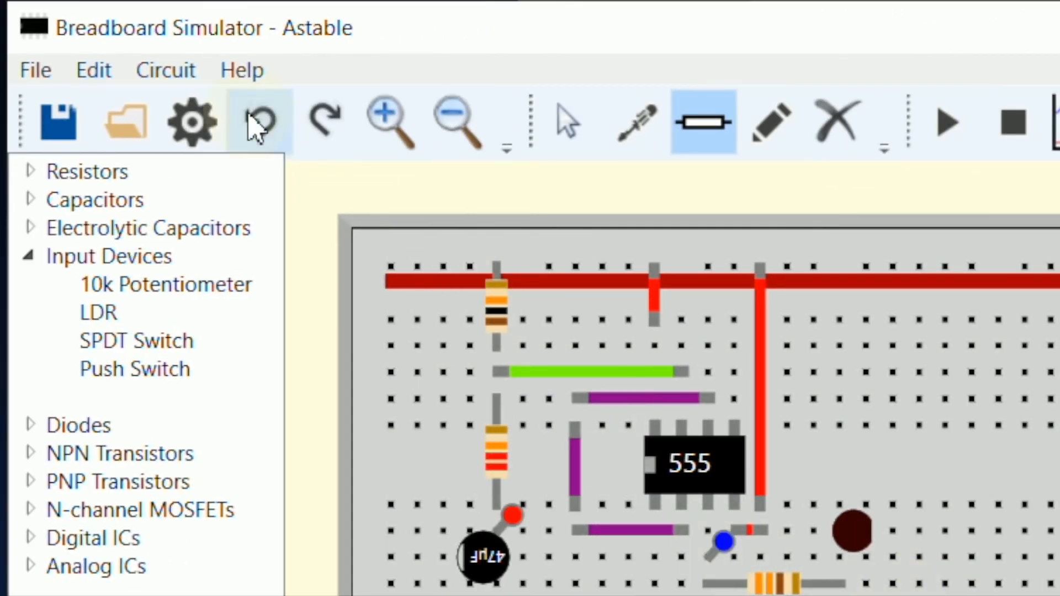
# - Open the Getting Started guide and skim its sections on placing components, adding oscilloscope probes and running the simulation
pyautogui.click(246, 72)
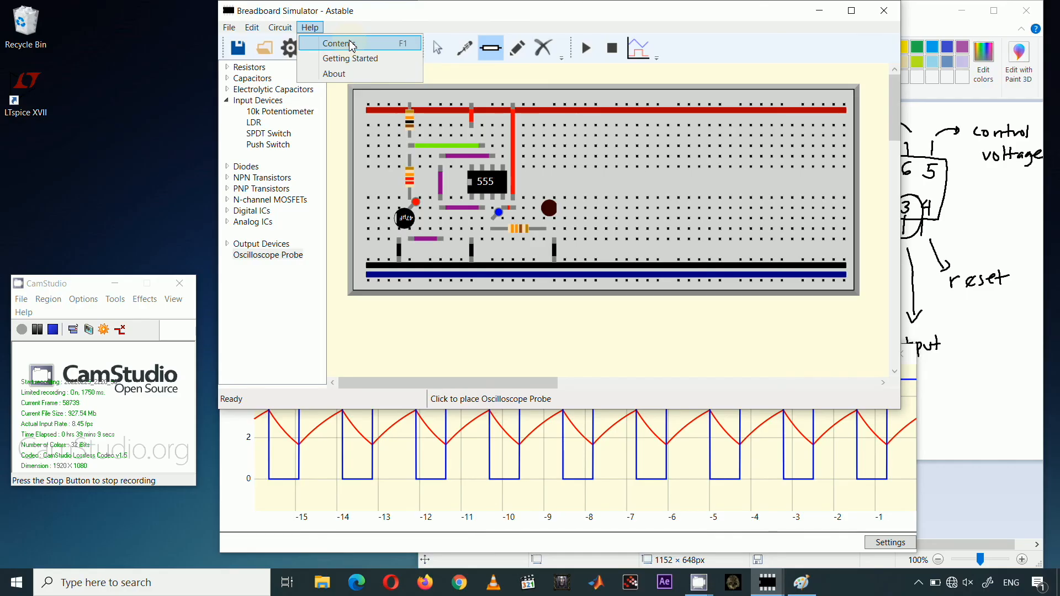
pyautogui.click(344, 108)
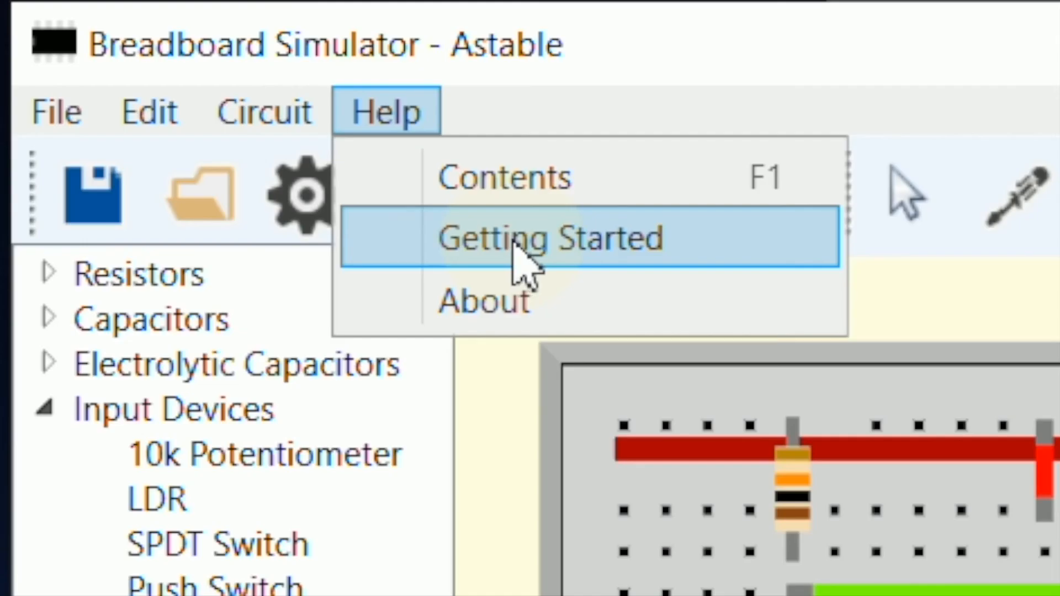
pyautogui.click(517, 246)
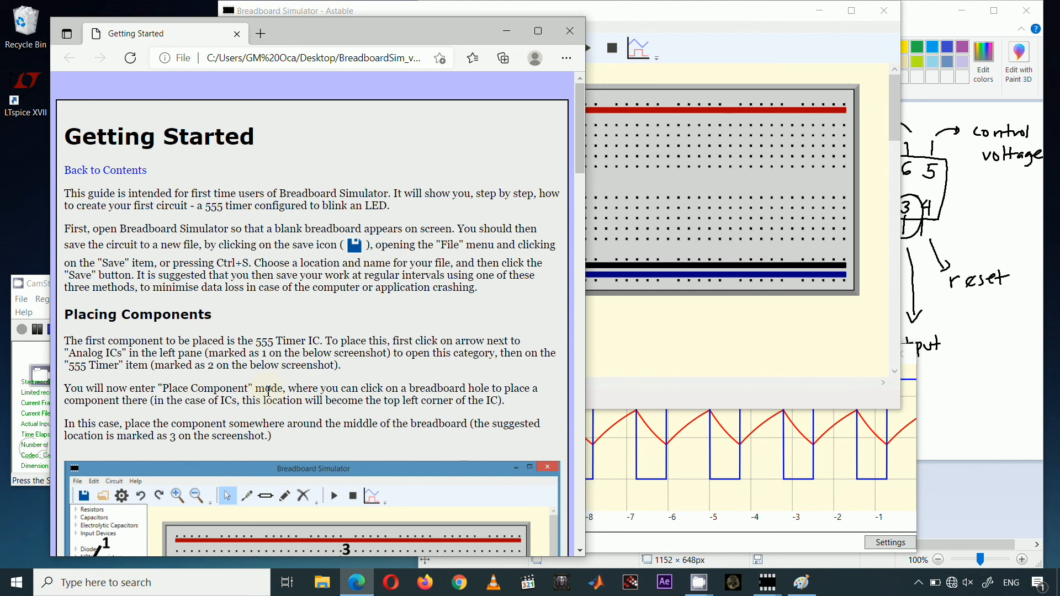
pyautogui.scroll(-3, 574, 166)
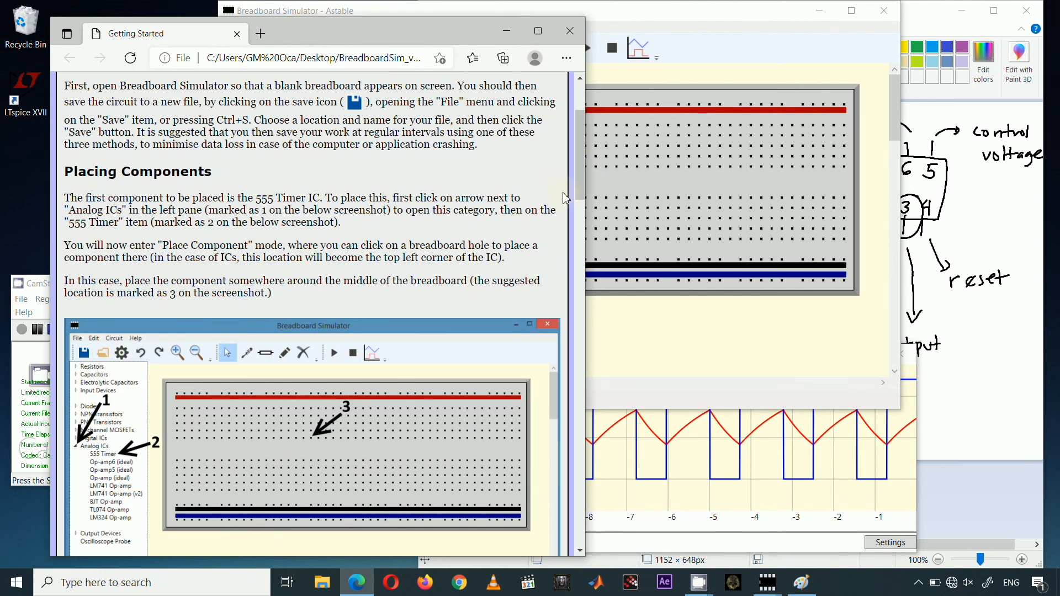
pyautogui.moveTo(588, 202); pyautogui.dragTo(577, 444)
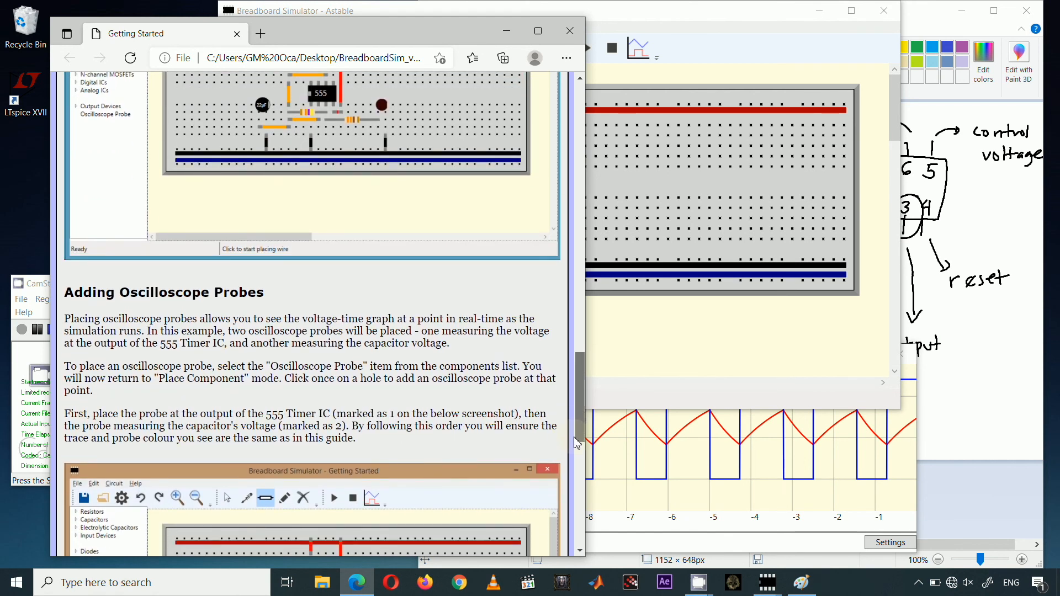
pyautogui.scroll(-3, 333, 287)
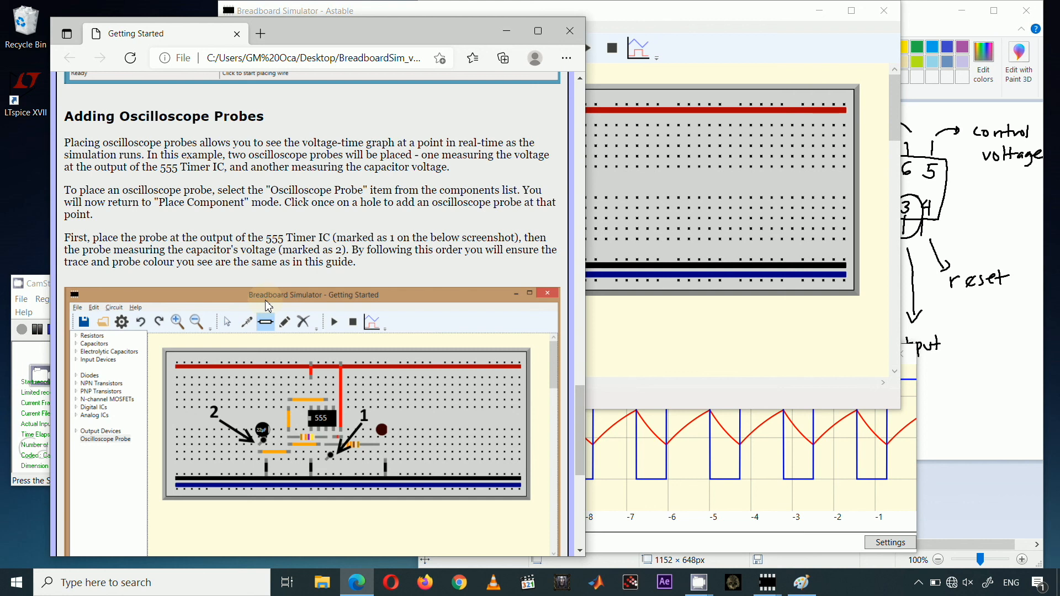
pyautogui.scroll(-6, 268, 306)
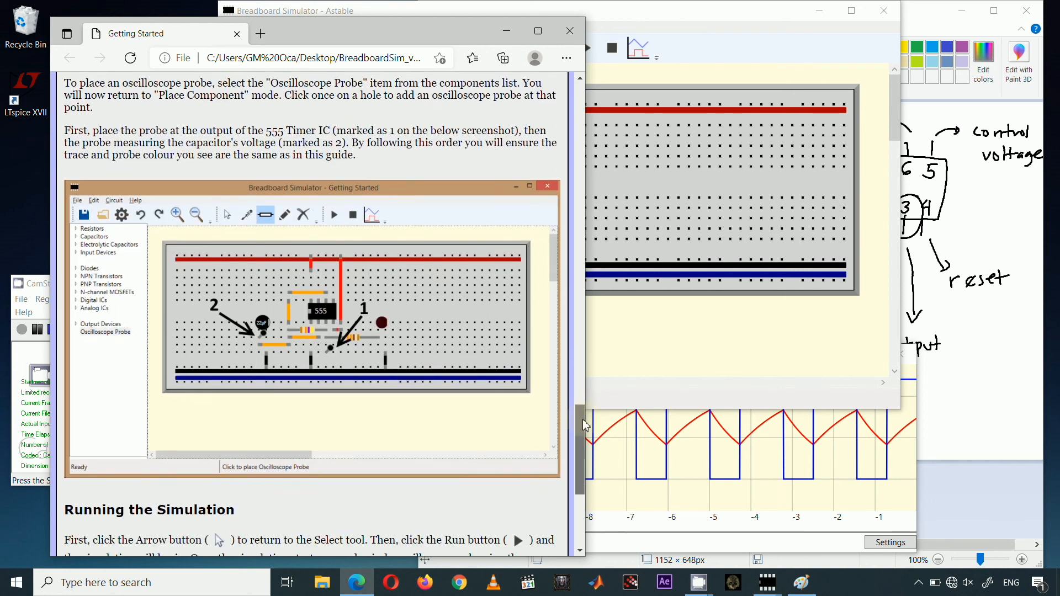
pyautogui.scroll(-1, 587, 465)
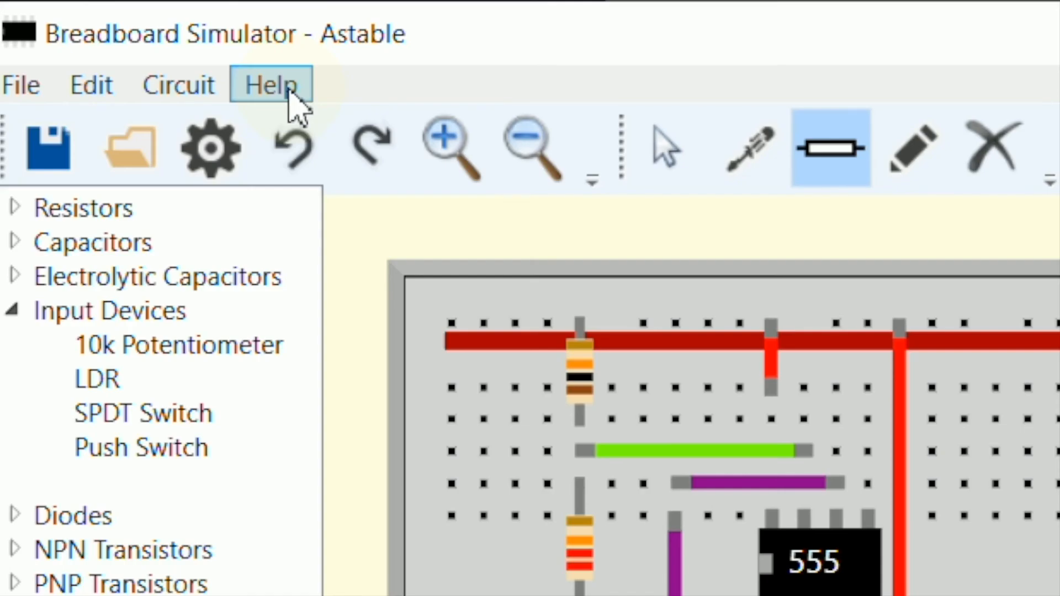
# - Open the program's About information to view its version and licence details
pyautogui.click(289, 93)
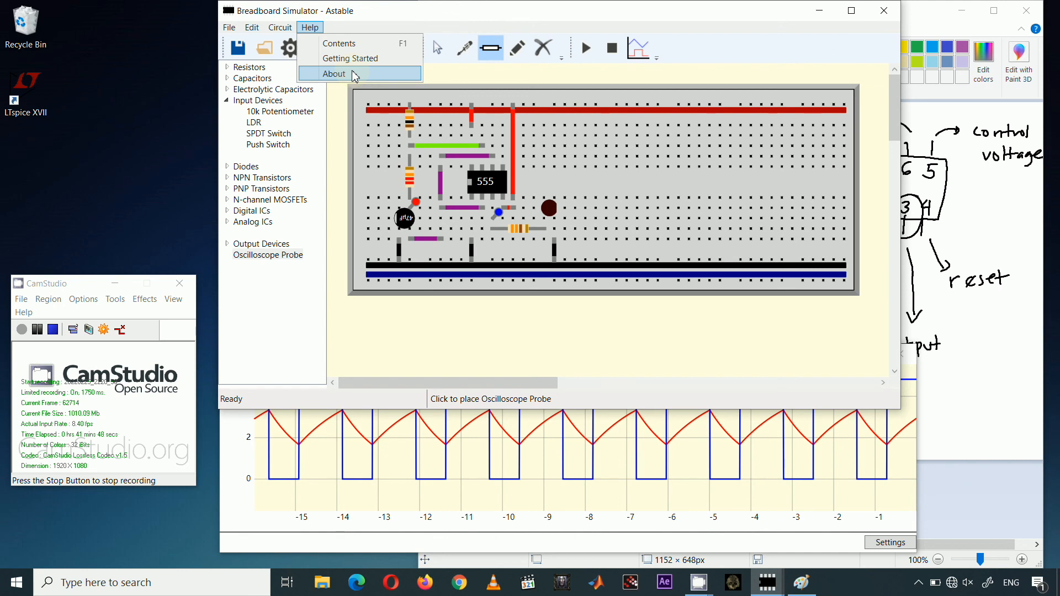
pyautogui.click(411, 235)
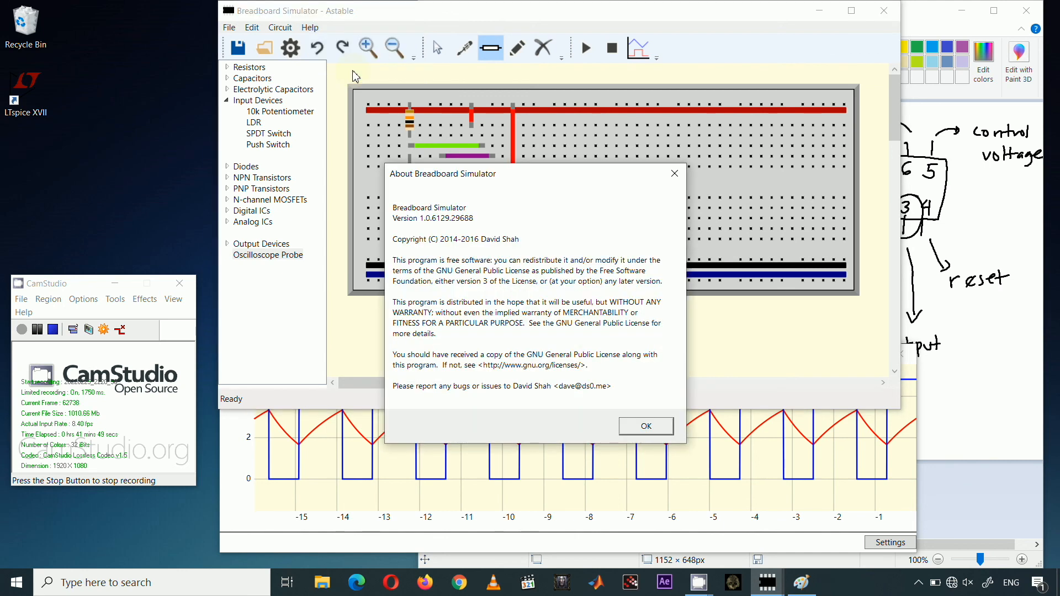